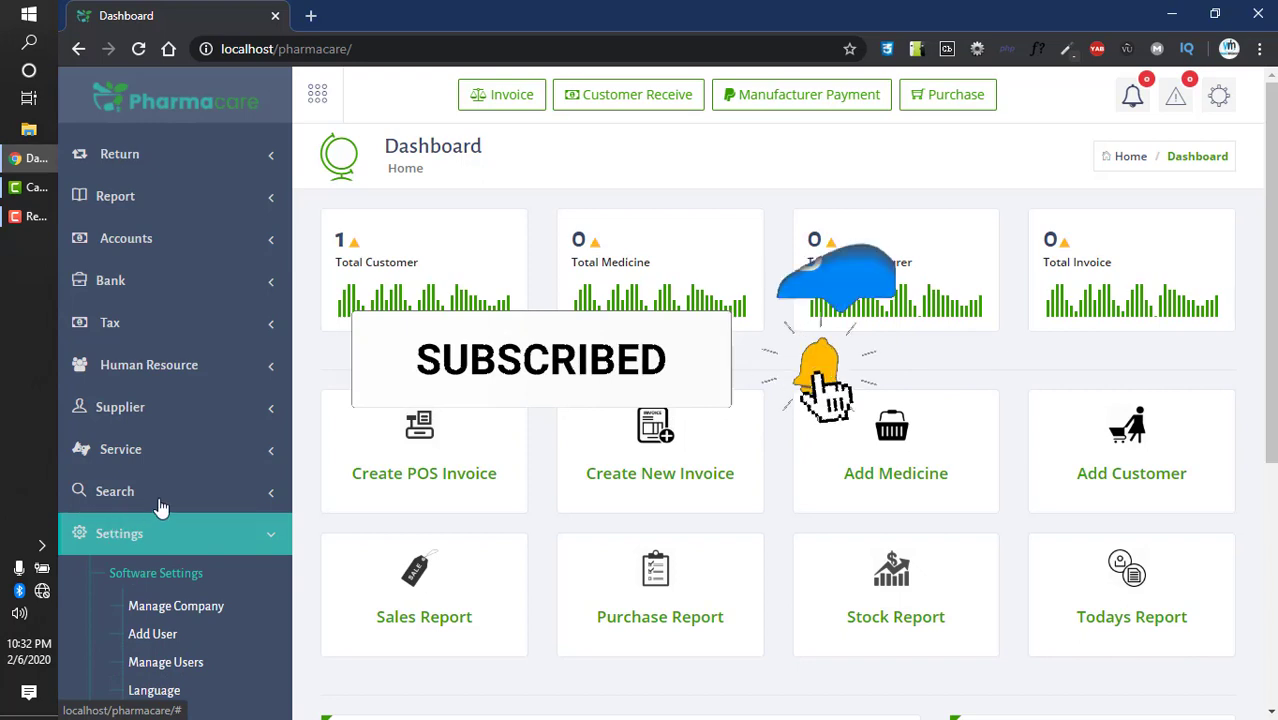
- Go to Software Settings > Manage Company to view the stored company record
{"action": "scroll", "coordinate": [163, 505], "scroll_direction": "down", "scroll_amount": 2}
{"action": "left_click", "coordinate": [163, 430]}
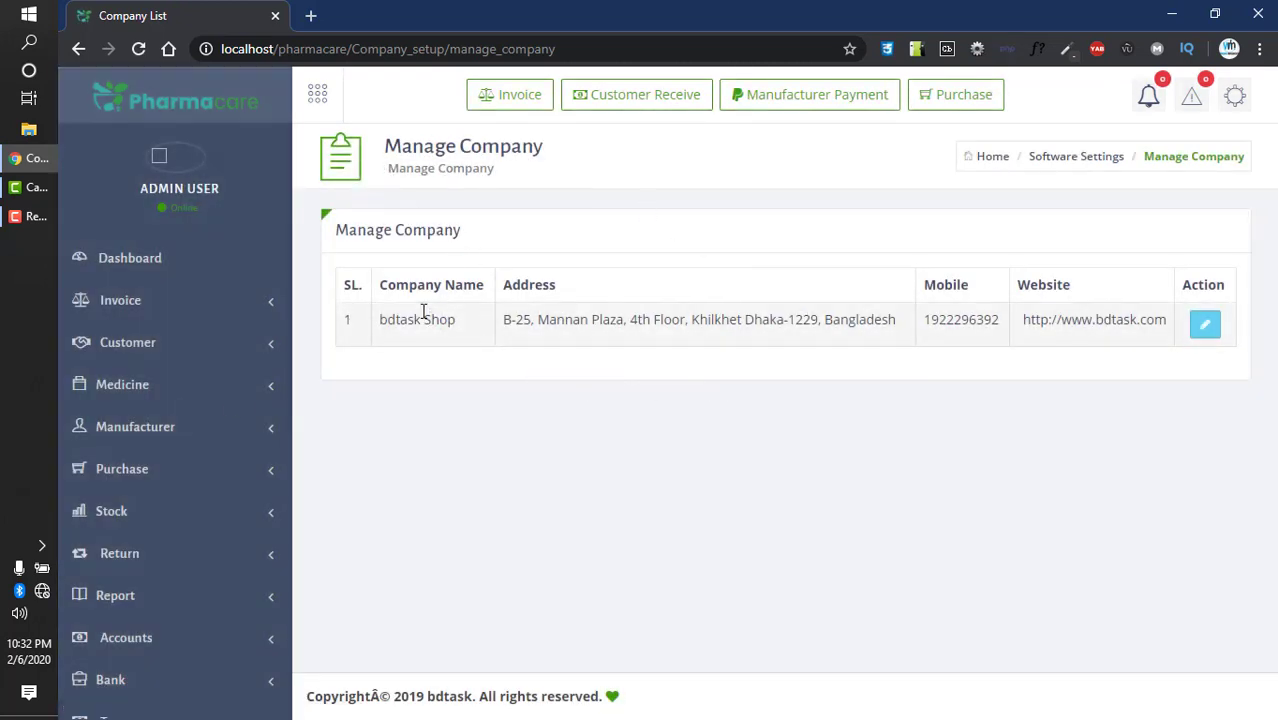
{"action": "left_click_drag", "start_coordinate": [404, 145], "coordinate": [542, 147]}
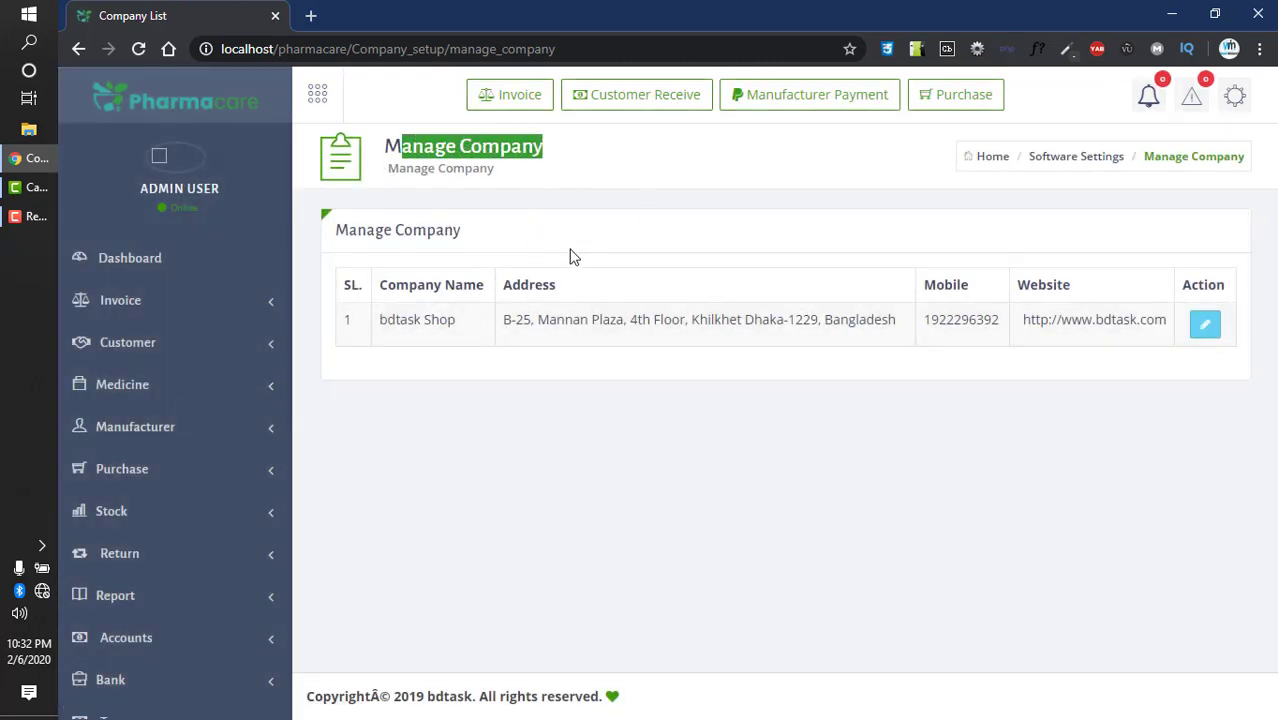
{"action": "left_click", "coordinate": [450, 320]}
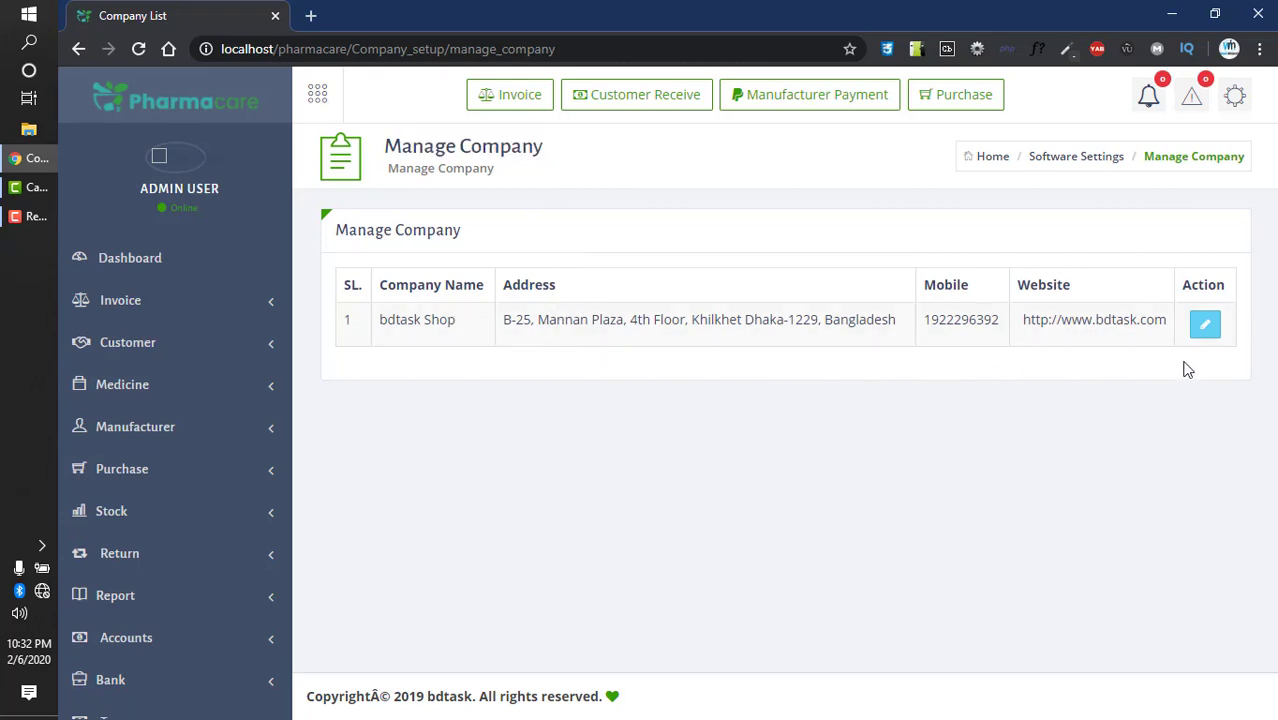
- Rename the company to Ali Pharmacy, enter a new mobile number and address line, and save
{"action": "left_click", "coordinate": [1205, 324]}
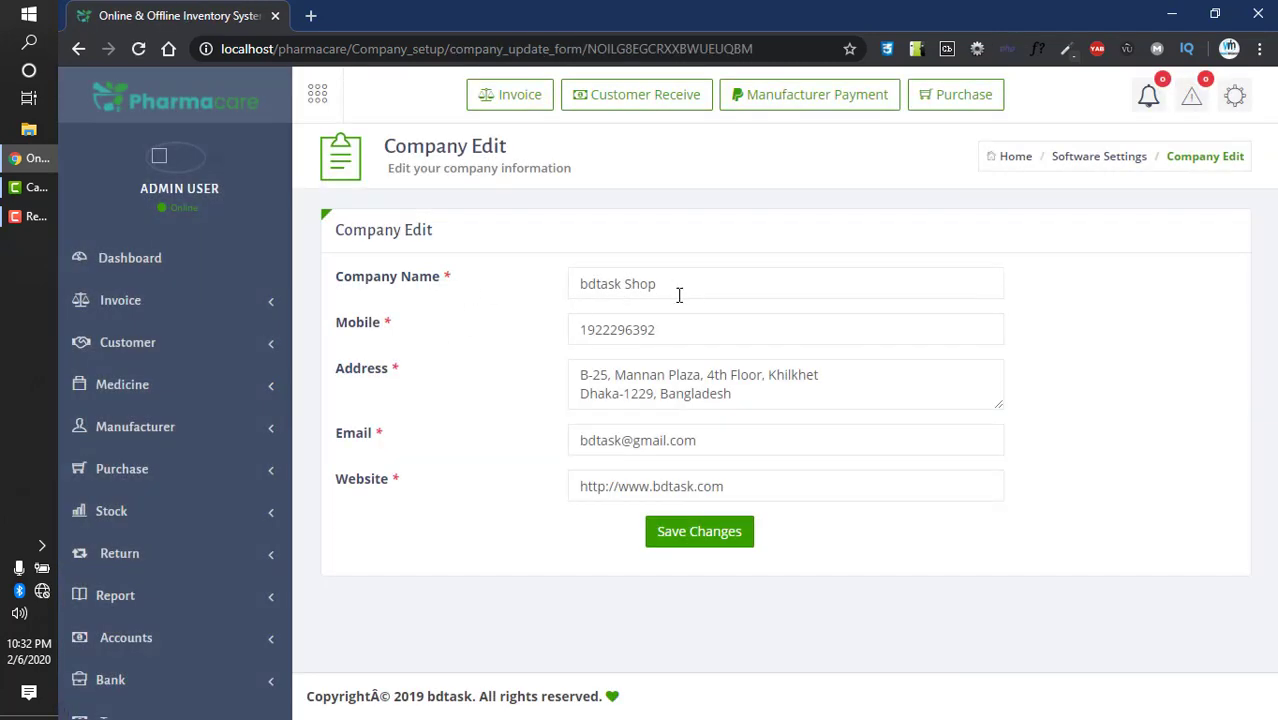
{"action": "left_click_drag", "start_coordinate": [679, 295], "coordinate": [396, 300]}
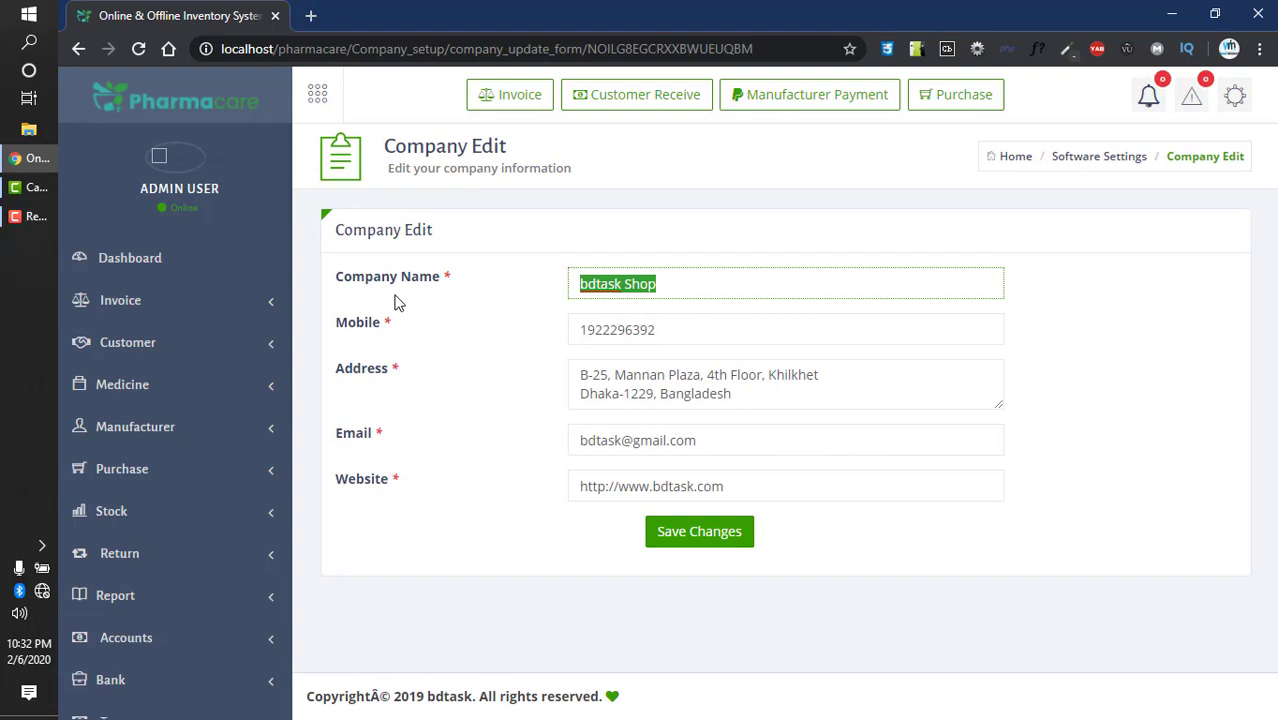
{"action": "type", "text": "Ali Ph"}
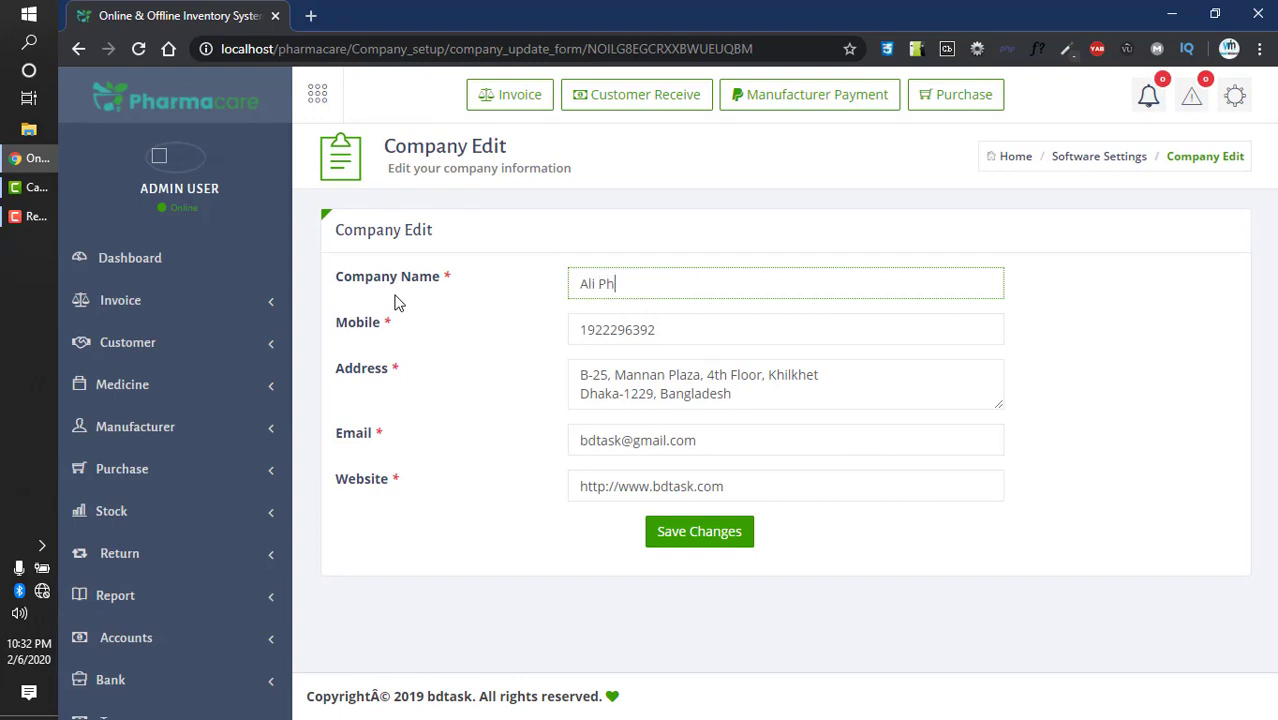
{"action": "type", "text": "armacy"}
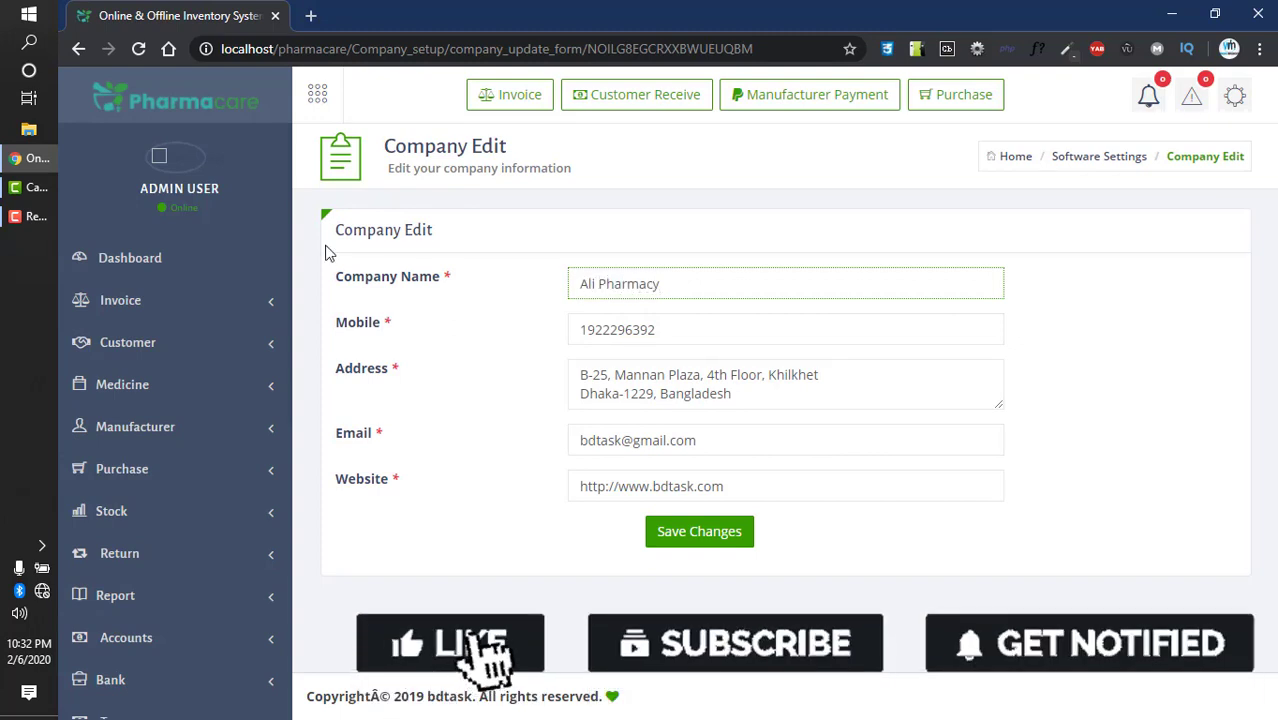
{"action": "left_click_drag", "start_coordinate": [686, 348], "coordinate": [450, 302]}
{"action": "type", "text": "3.5.464648"}
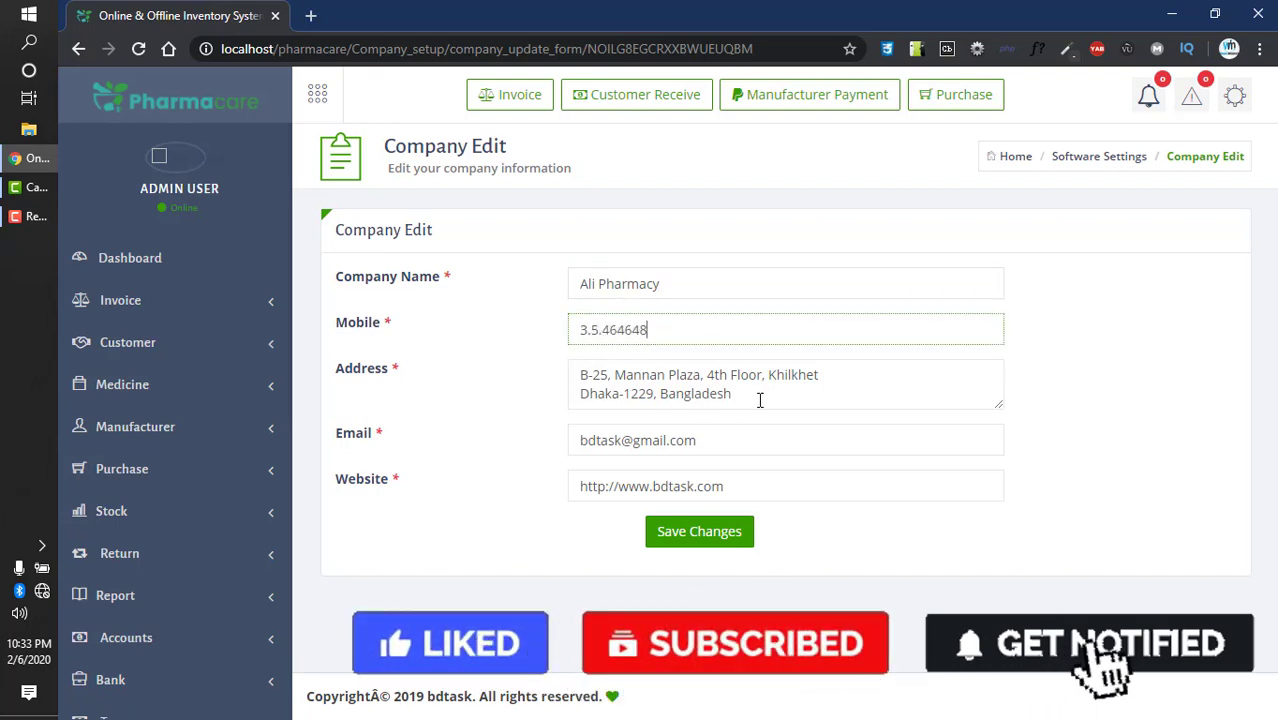
{"action": "left_click_drag", "start_coordinate": [759, 399], "coordinate": [546, 400]}
{"action": "type", "text": "dukhfsd"}
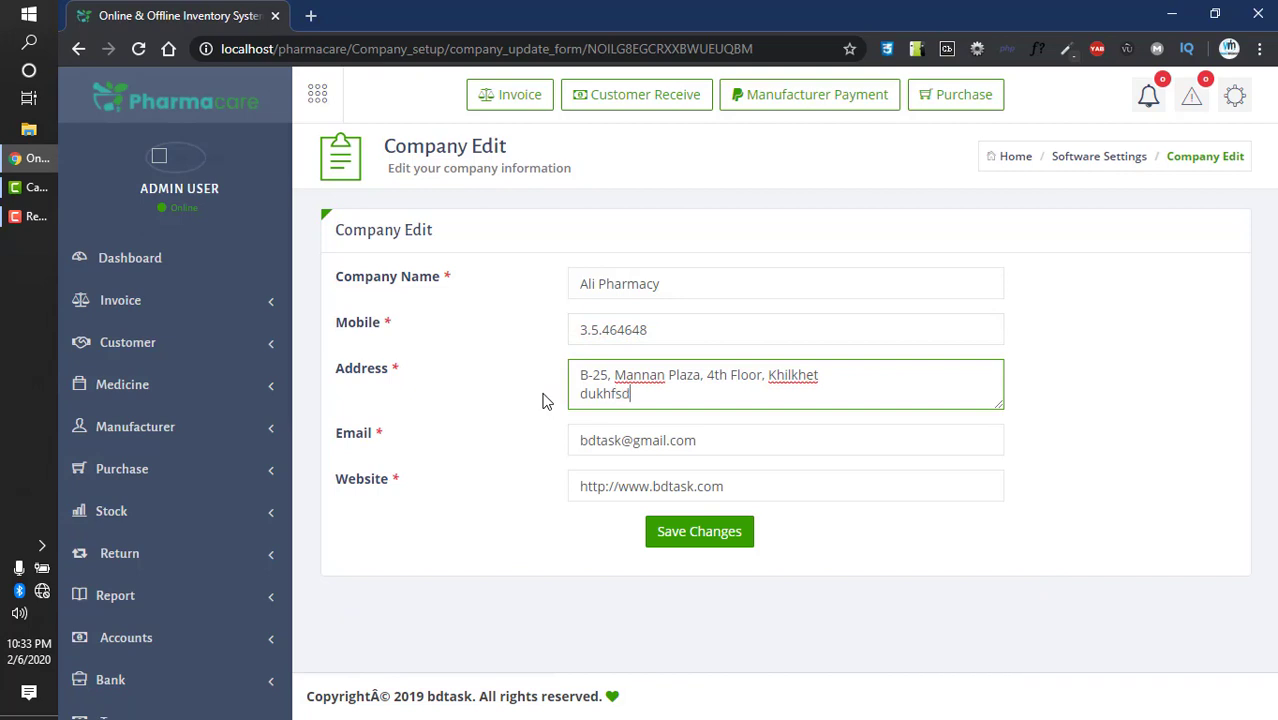
{"action": "left_click", "coordinate": [712, 546]}
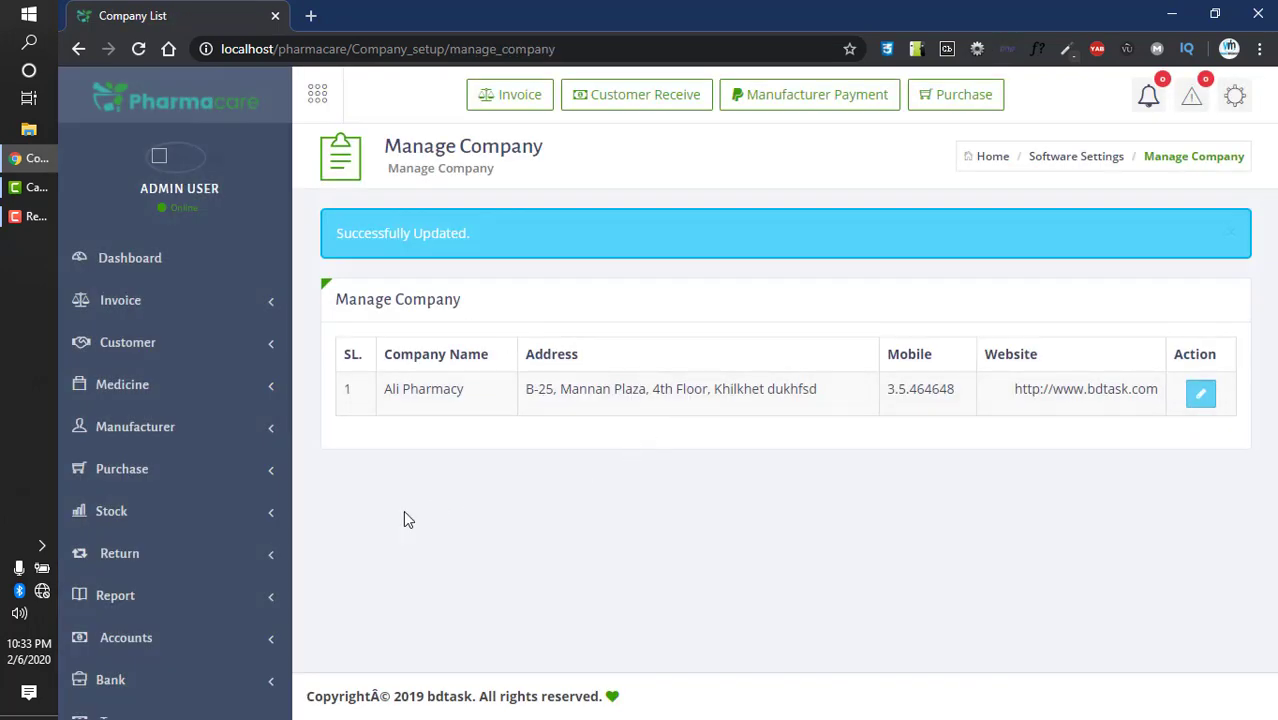
- Fill the Add User form's name, e-mail and password from saved suggestions and save the account
{"action": "scroll", "coordinate": [168, 551], "scroll_direction": "down", "scroll_amount": 3}
{"action": "left_click", "coordinate": [119, 691]}
{"action": "scroll", "coordinate": [150, 650], "scroll_direction": "down", "scroll_amount": 3}
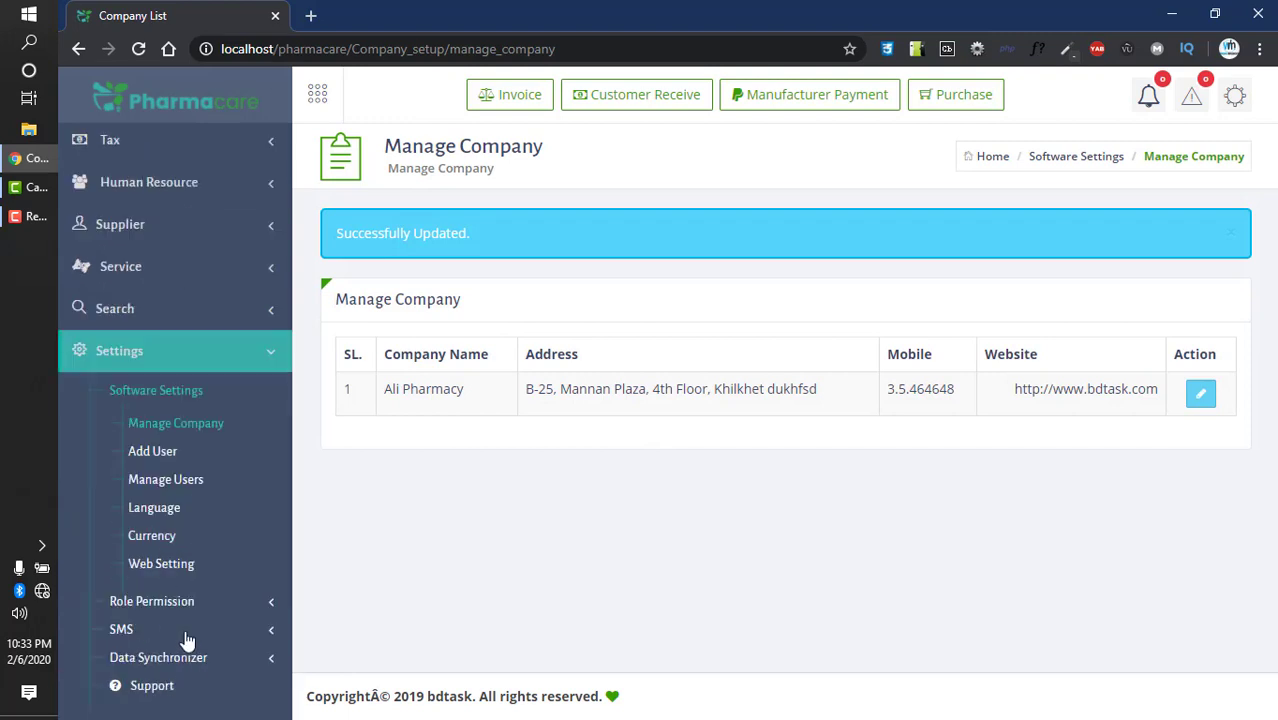
{"action": "left_click", "coordinate": [152, 451]}
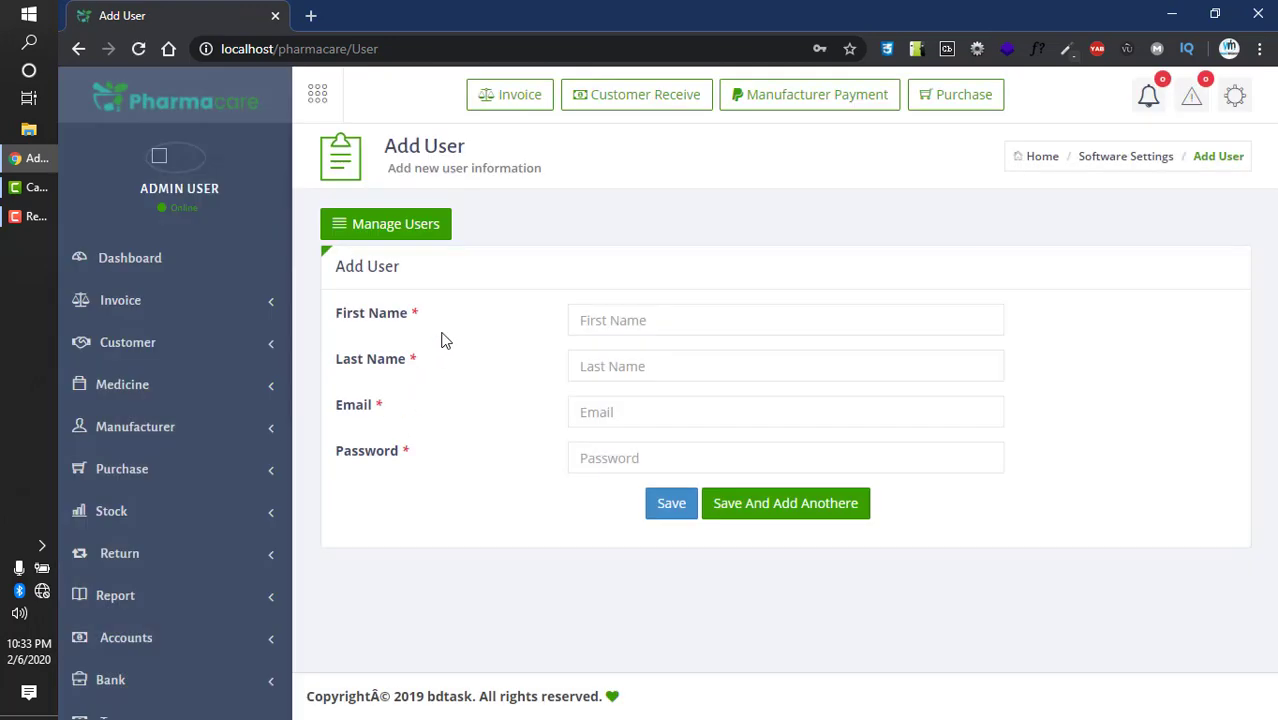
{"action": "left_click", "coordinate": [609, 318]}
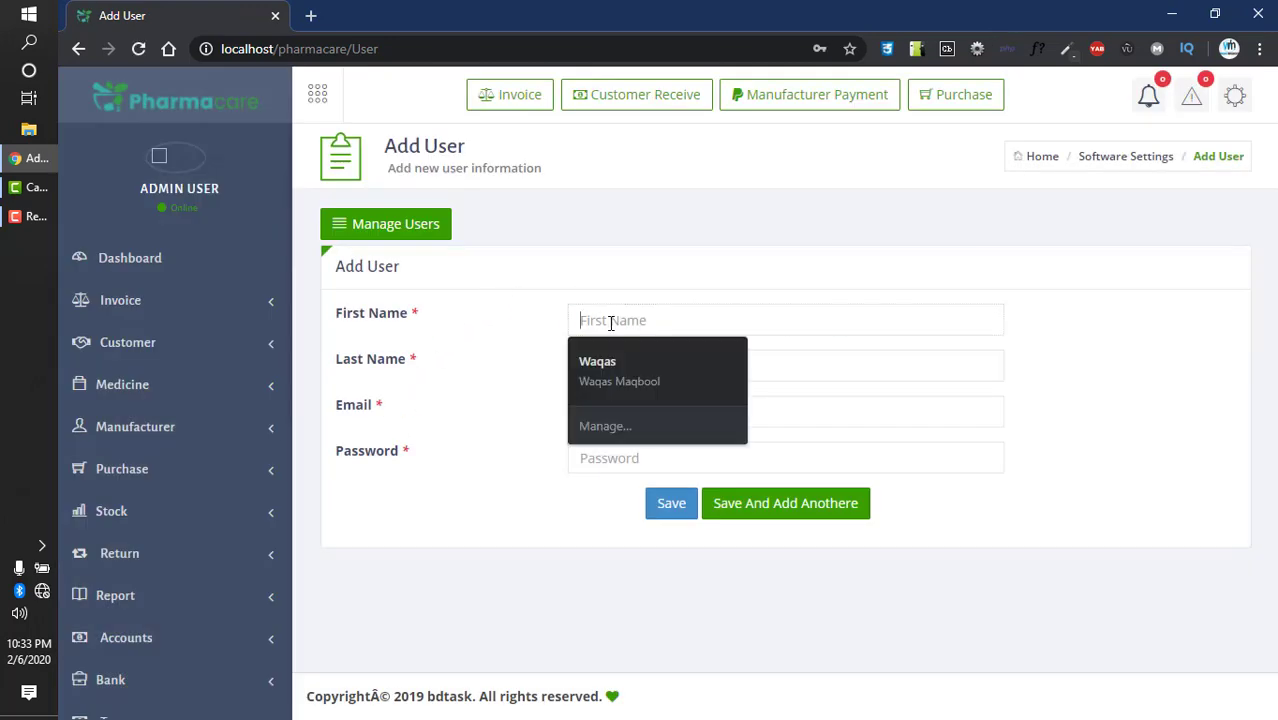
{"action": "left_click", "coordinate": [606, 360]}
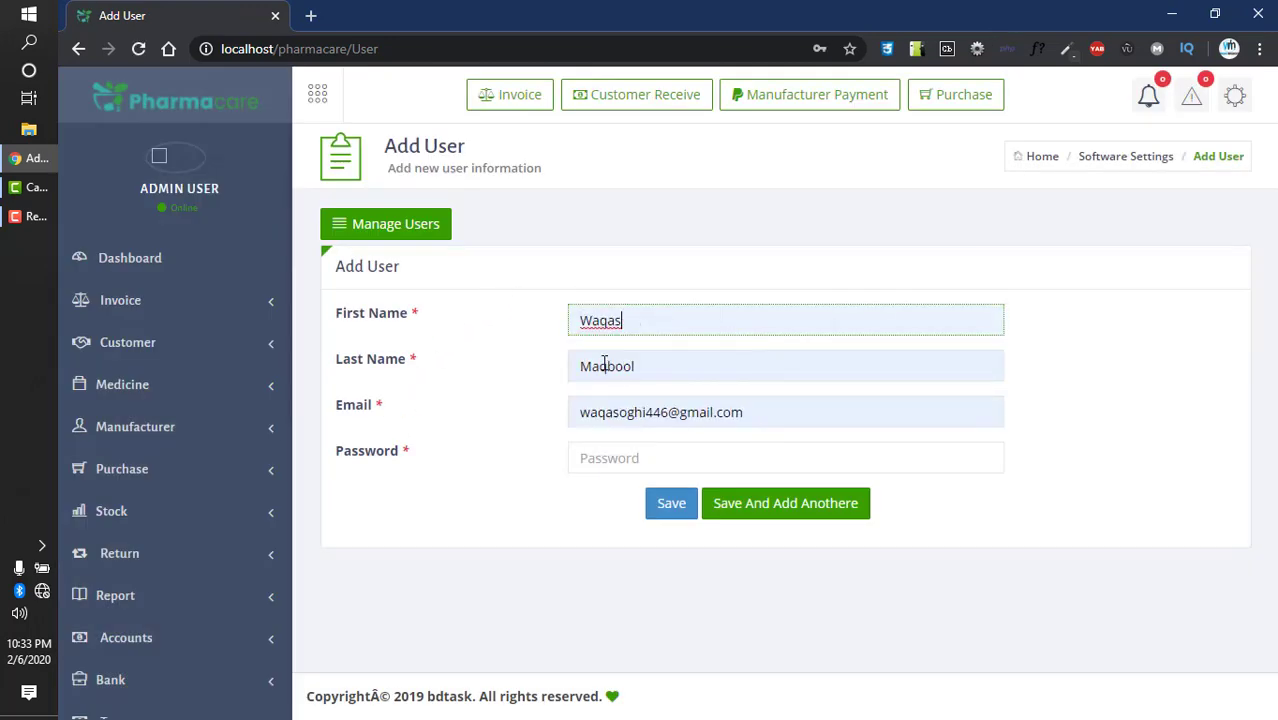
{"action": "left_click", "coordinate": [599, 458]}
{"action": "left_click", "coordinate": [616, 246]}
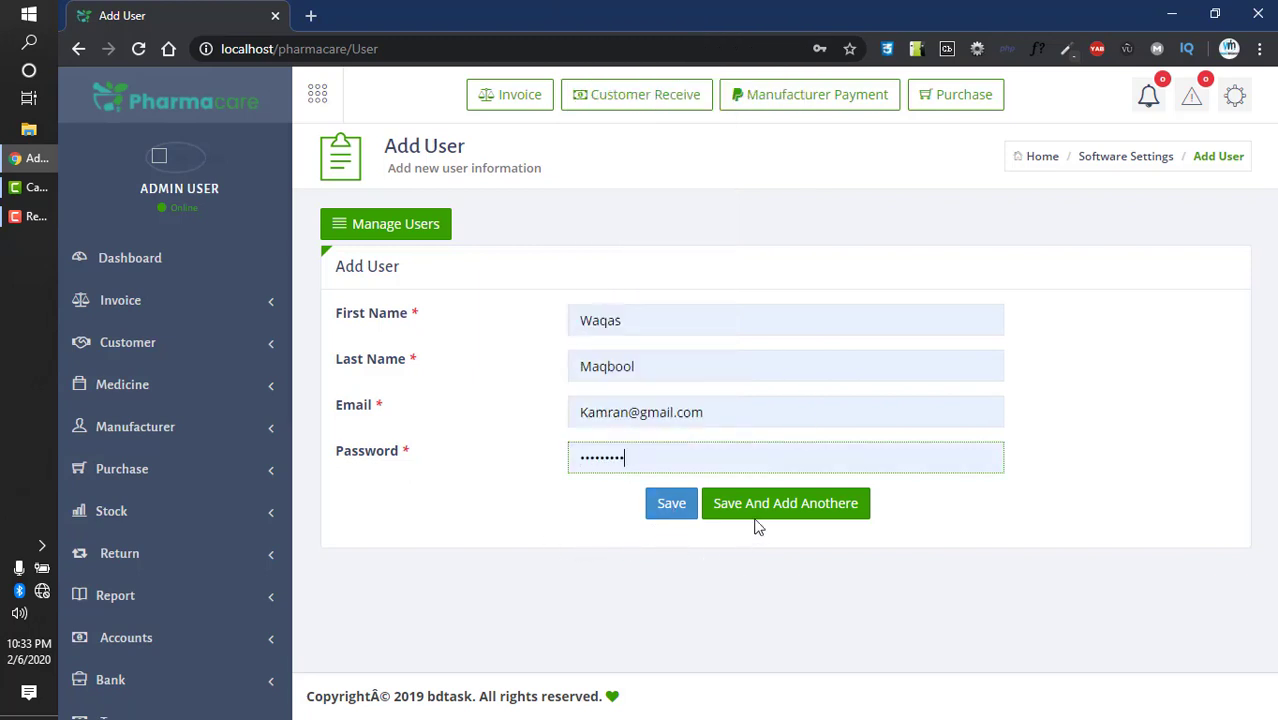
{"action": "left_click", "coordinate": [681, 517]}
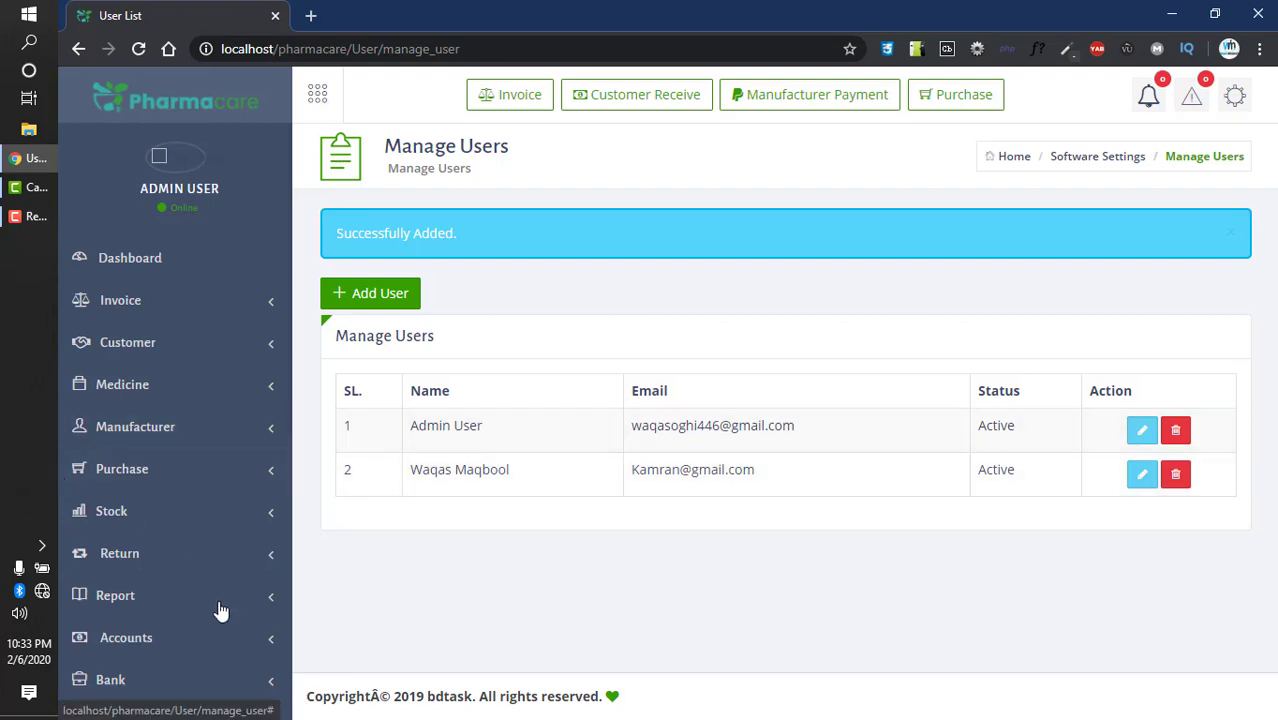
- Return to the blank Add User form, then go to Settings > Language
{"action": "scroll", "coordinate": [220, 610], "scroll_direction": "down", "scroll_amount": 6}
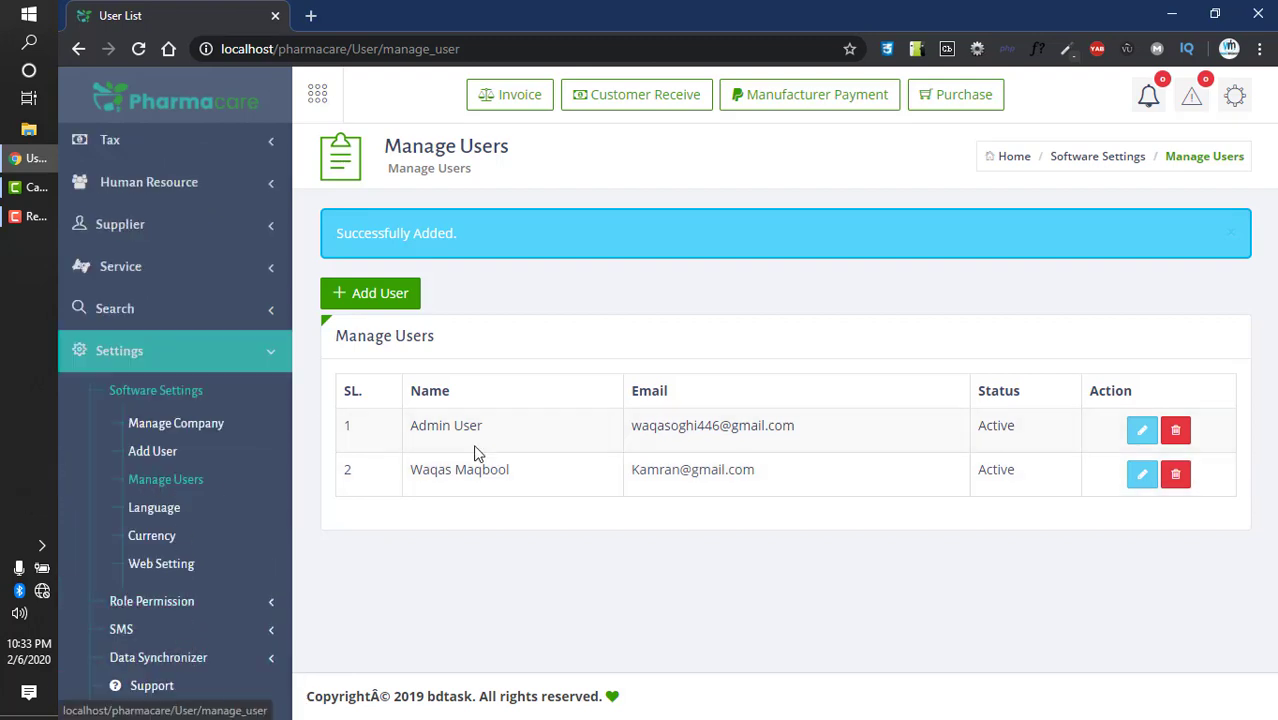
{"action": "left_click", "coordinate": [378, 300]}
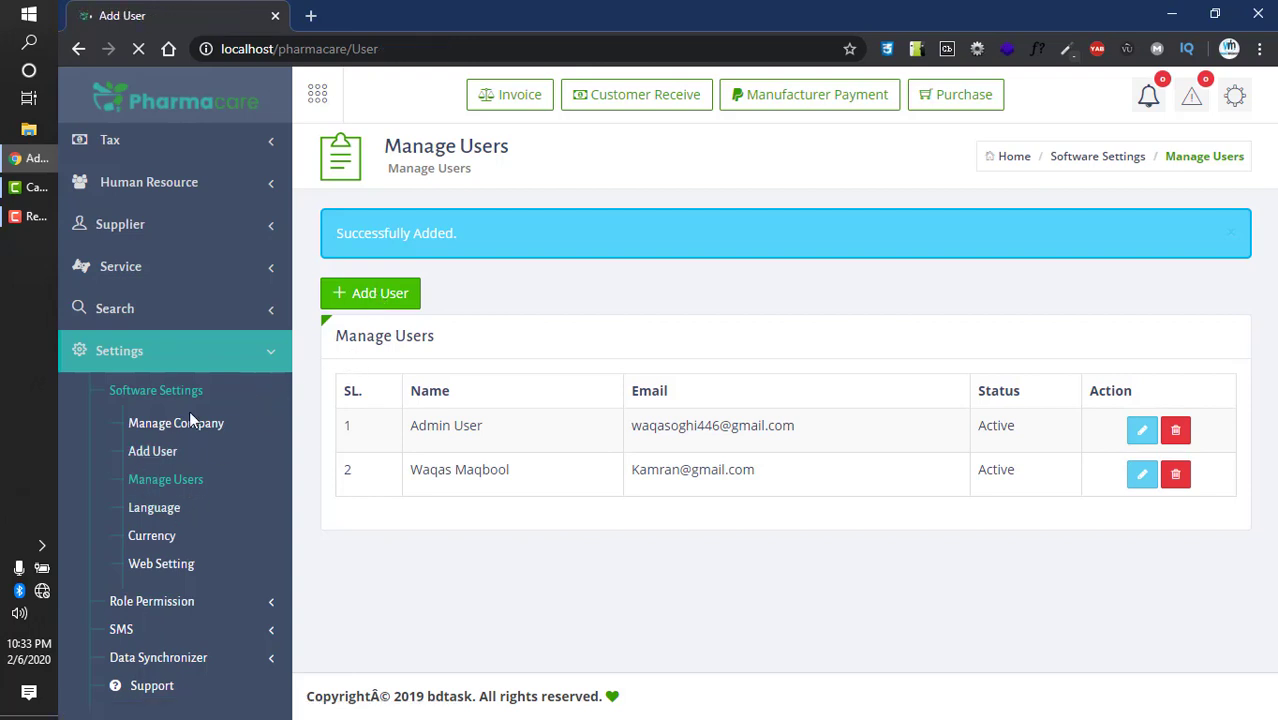
{"action": "scroll", "coordinate": [172, 445], "scroll_direction": "down", "scroll_amount": 5}
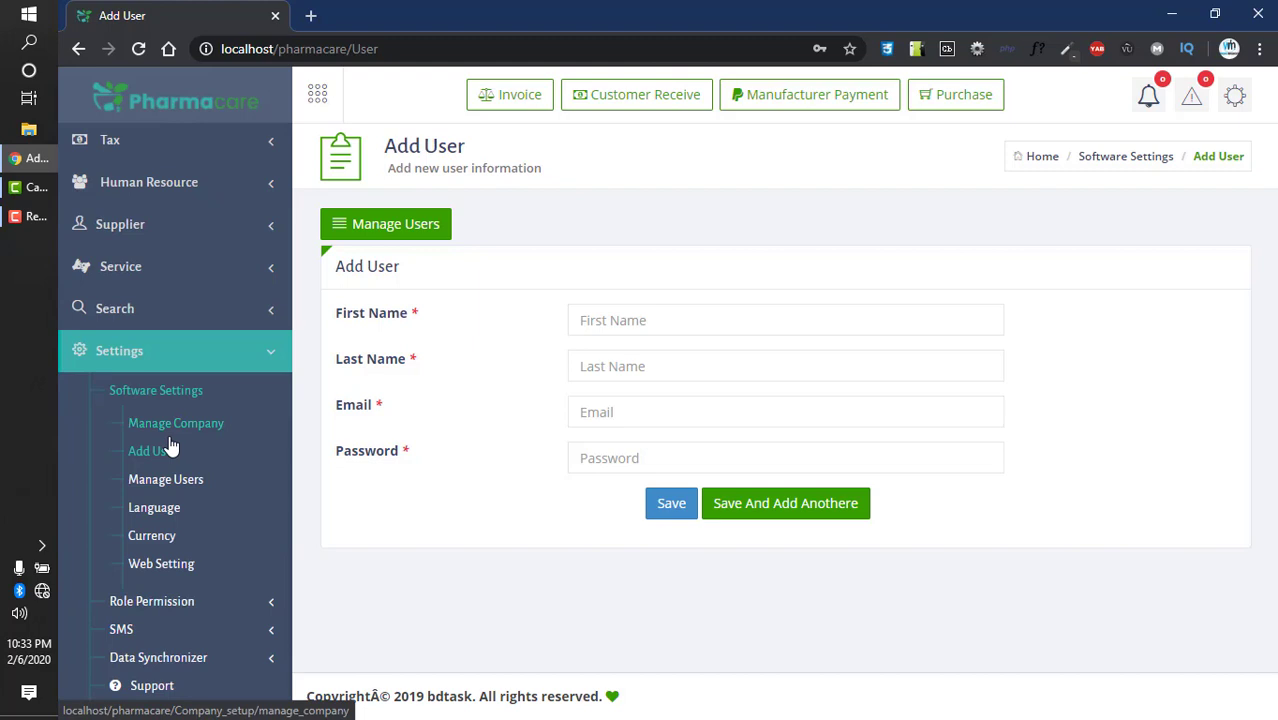
{"action": "left_click", "coordinate": [172, 510]}
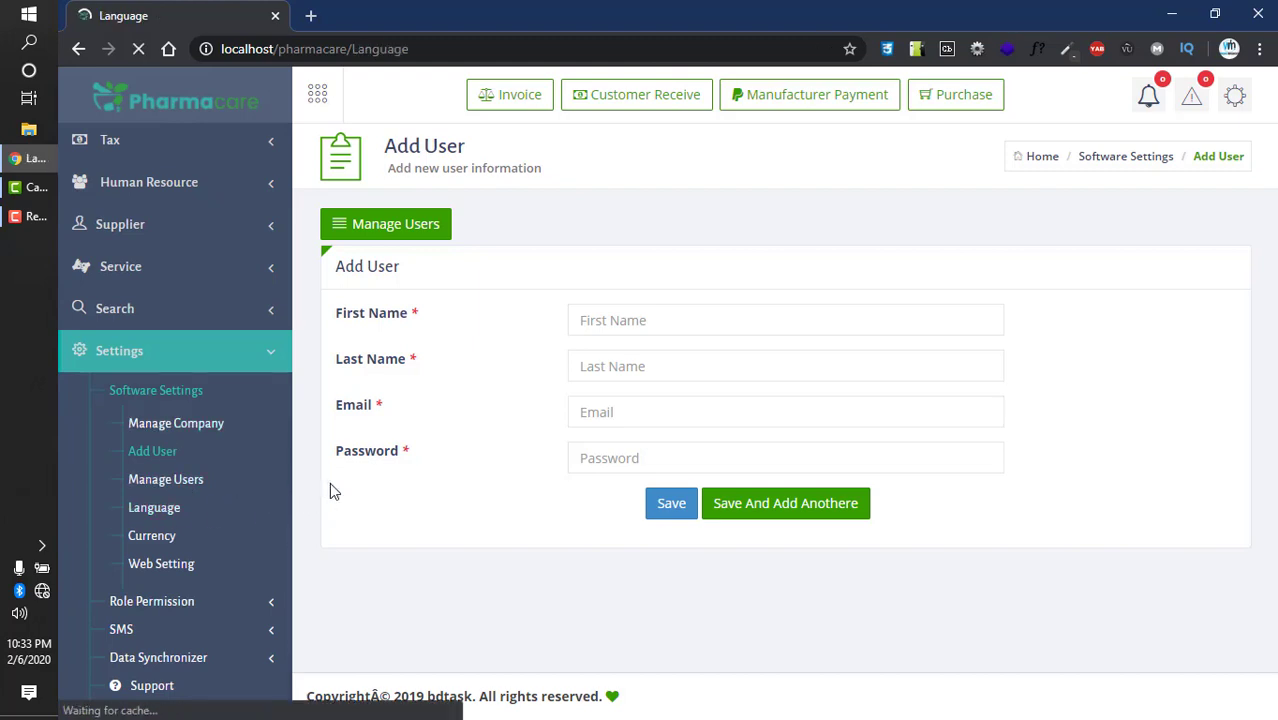
- Enter Hindi as a new language name and save it
{"action": "left_click", "coordinate": [448, 333]}
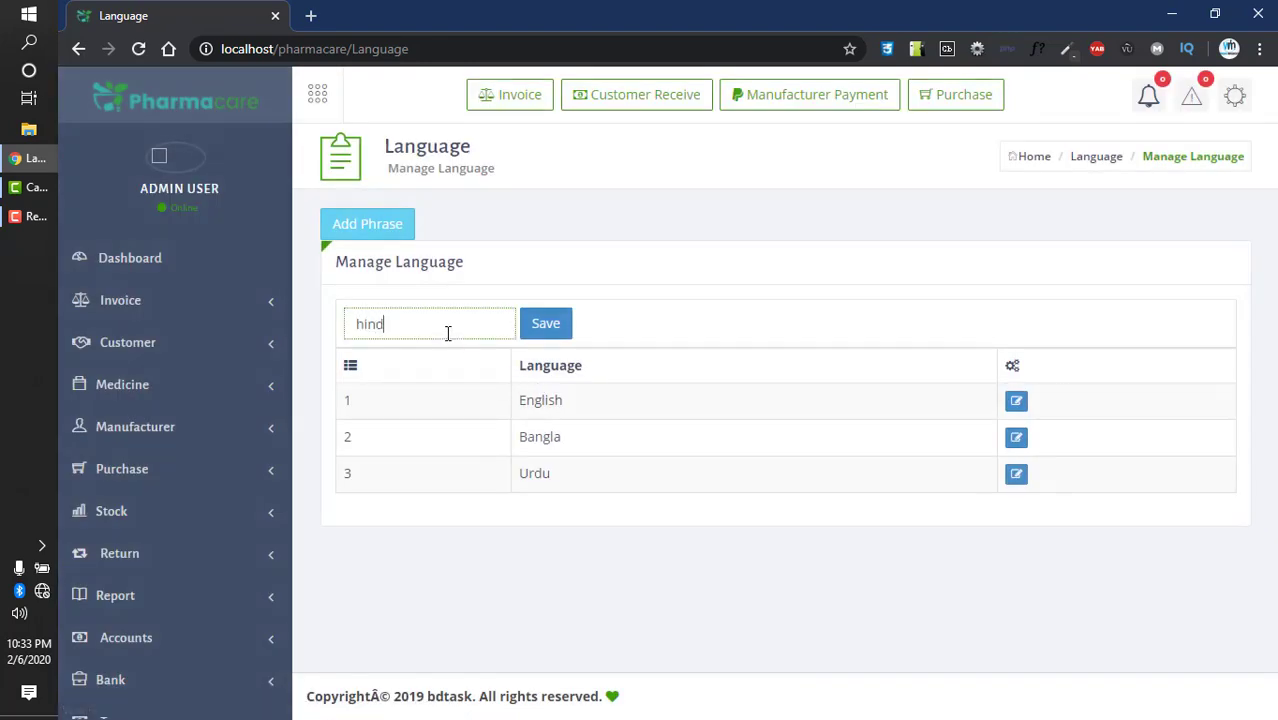
{"action": "left_click", "coordinate": [557, 332]}
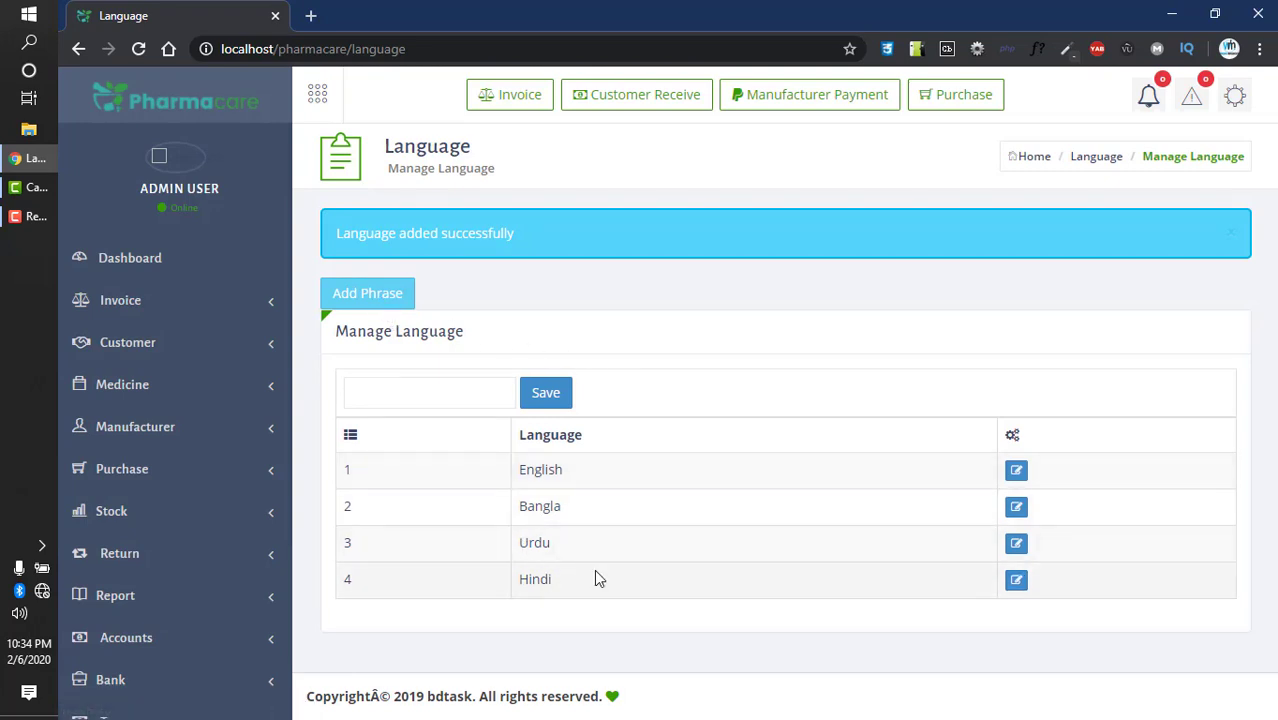
- Open Hindi's phrase editor and browse phrases like account and accounts, all untranslated
{"action": "left_click", "coordinate": [1021, 580]}
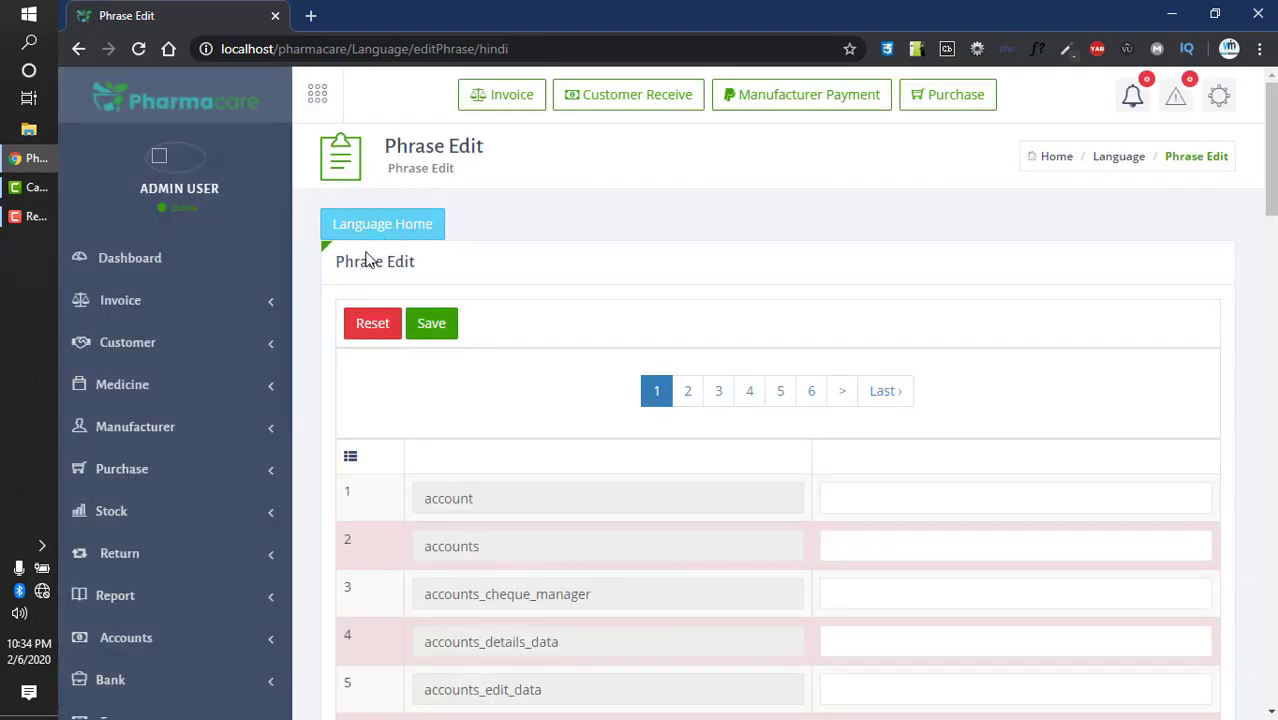
{"action": "scroll", "coordinate": [400, 258], "scroll_direction": "down", "scroll_amount": 1}
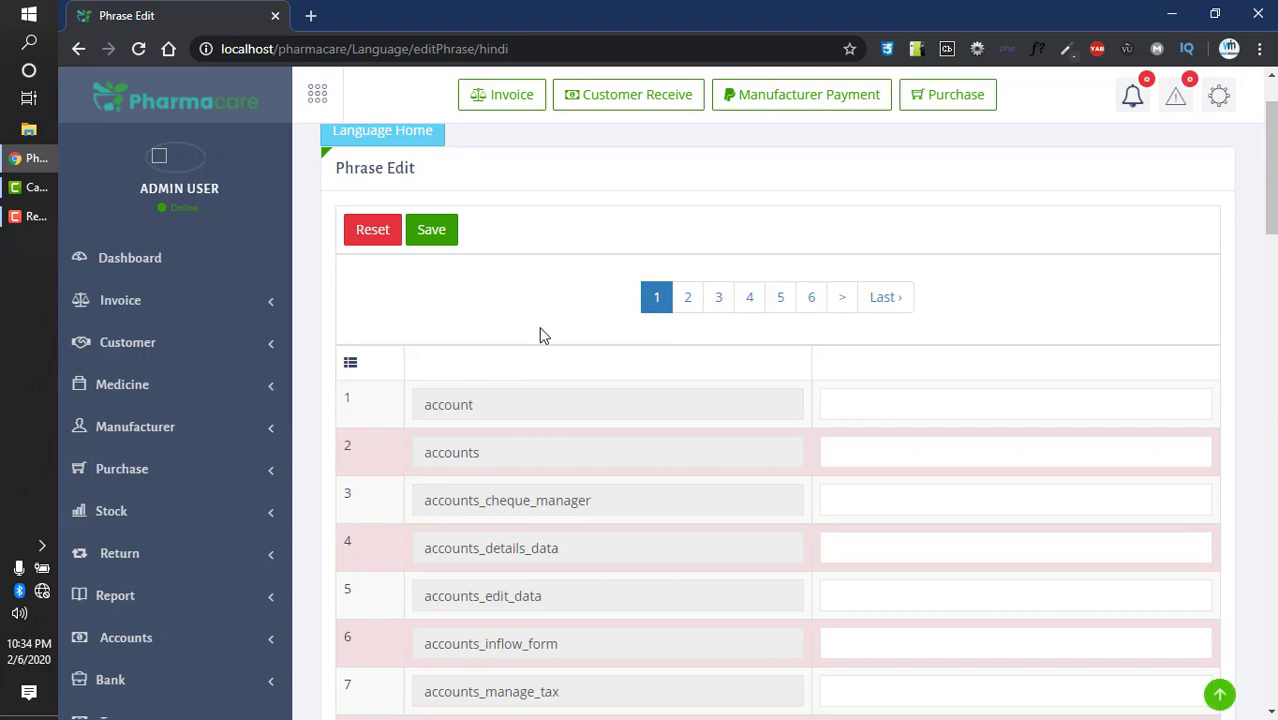
{"action": "scroll", "coordinate": [580, 345], "scroll_direction": "down", "scroll_amount": 1}
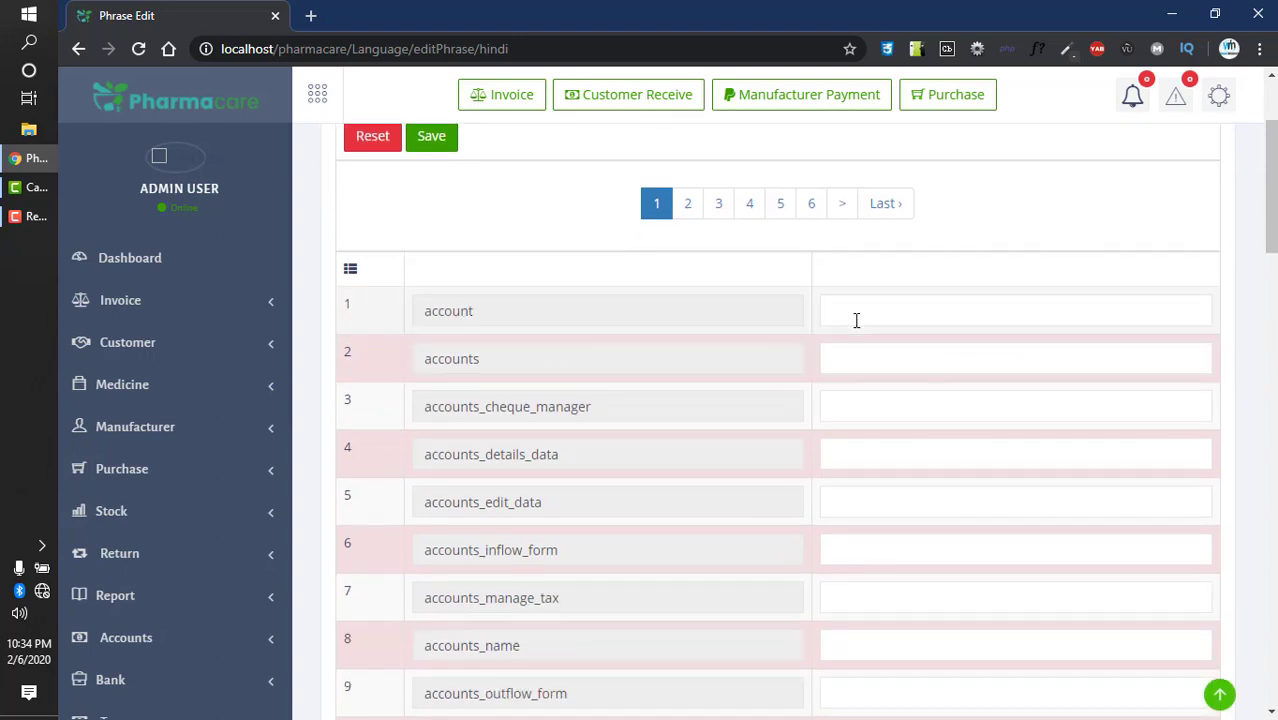
{"action": "left_click", "coordinate": [856, 320]}
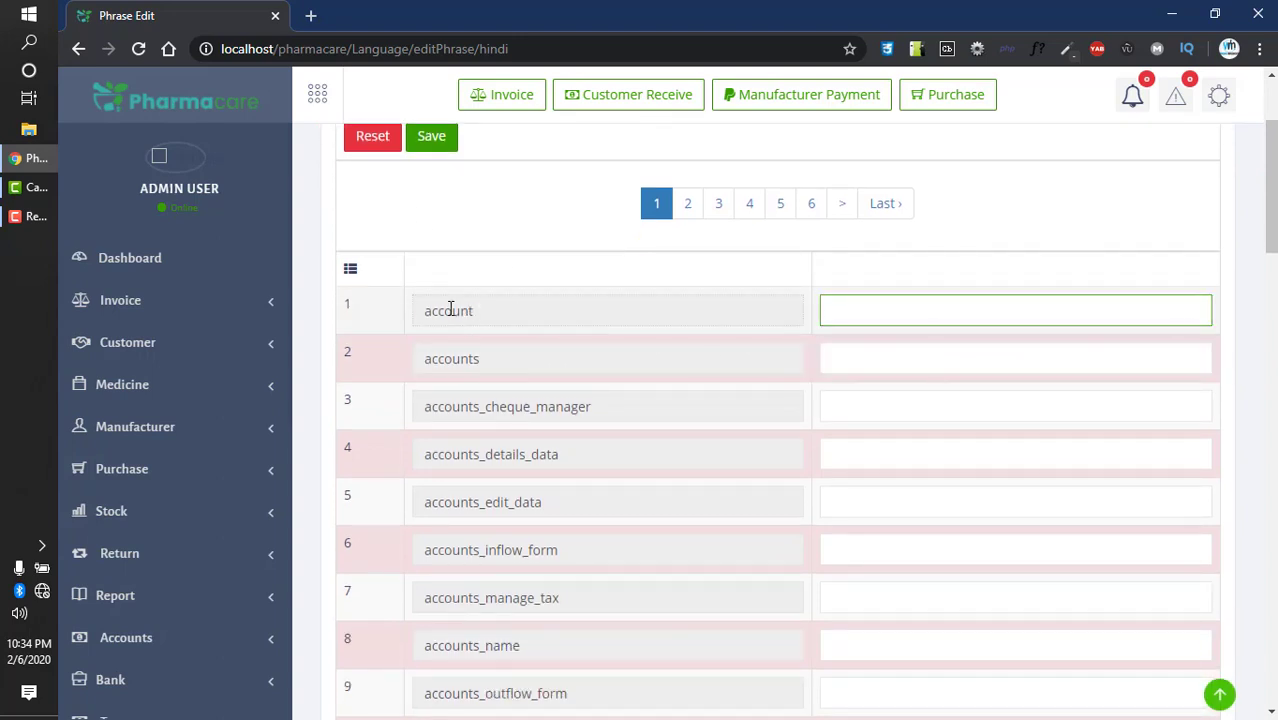
{"action": "double_click", "coordinate": [448, 310]}
{"action": "left_click", "coordinate": [866, 314]}
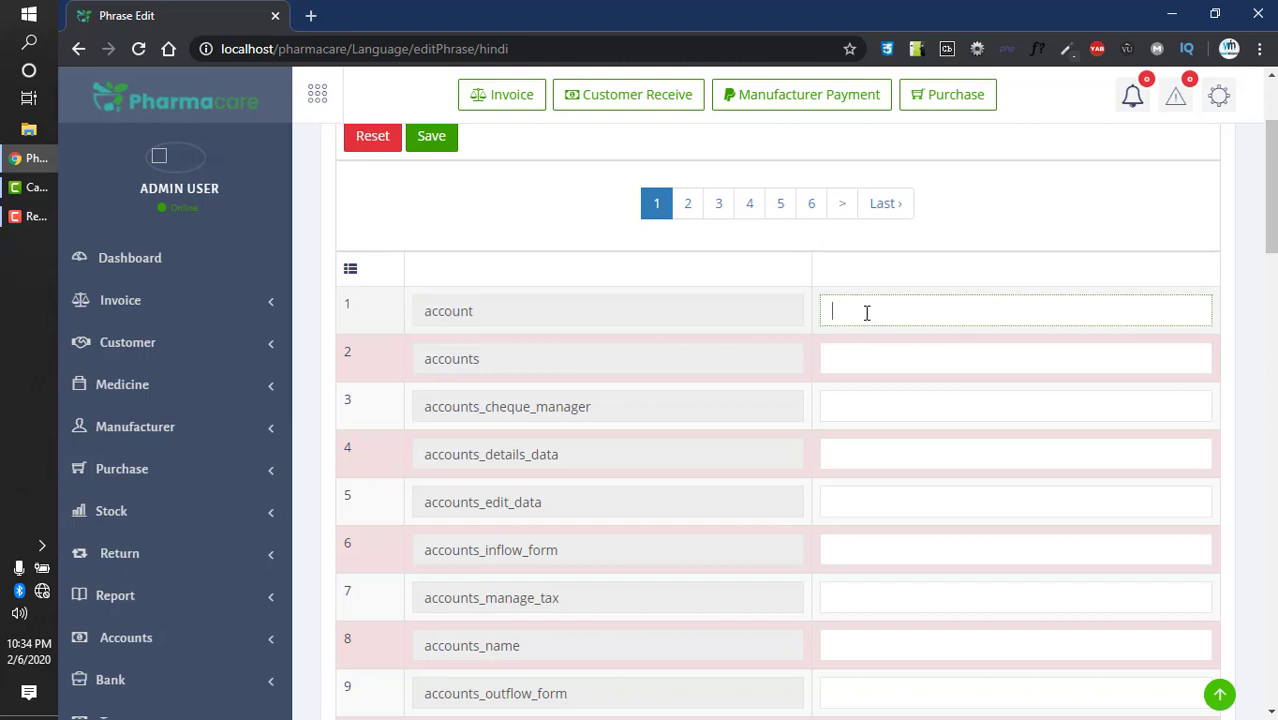
{"action": "left_click", "coordinate": [855, 350]}
{"action": "scroll", "coordinate": [887, 450], "scroll_direction": "down", "scroll_amount": 7}
{"action": "scroll", "coordinate": [890, 485], "scroll_direction": "down", "scroll_amount": 15}
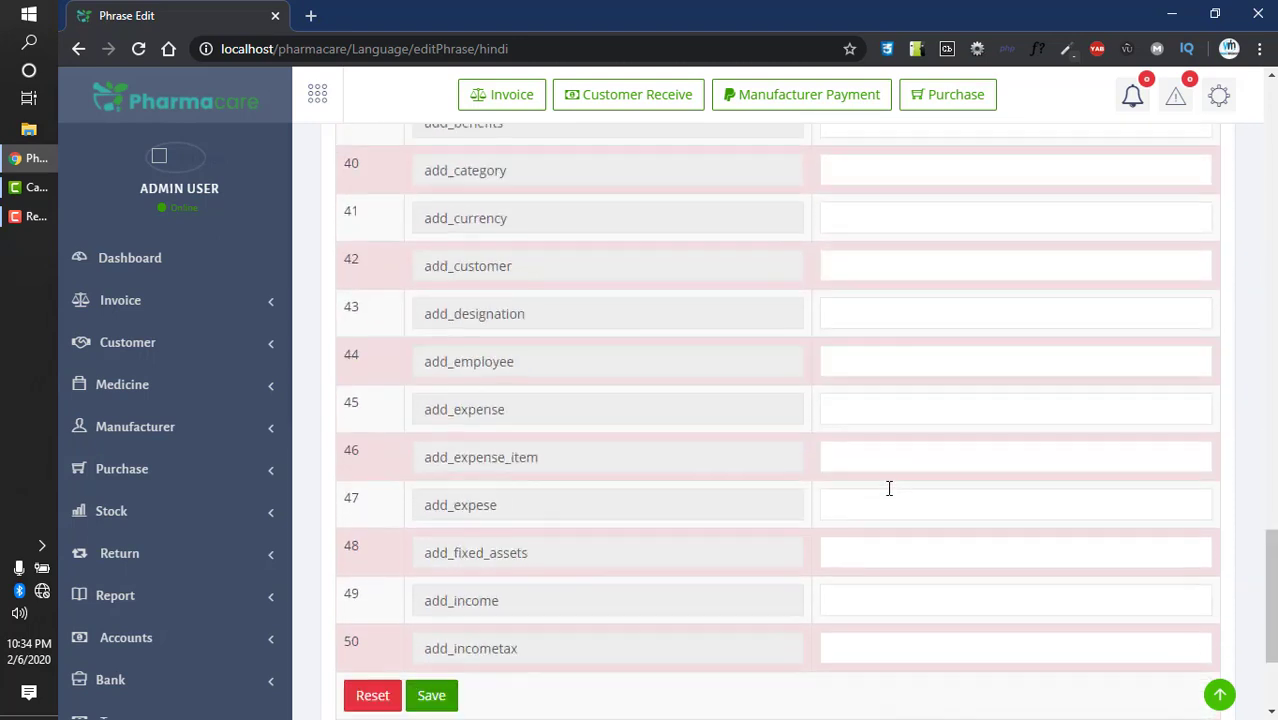
{"action": "scroll", "coordinate": [580, 505], "scroll_direction": "up", "scroll_amount": 20}
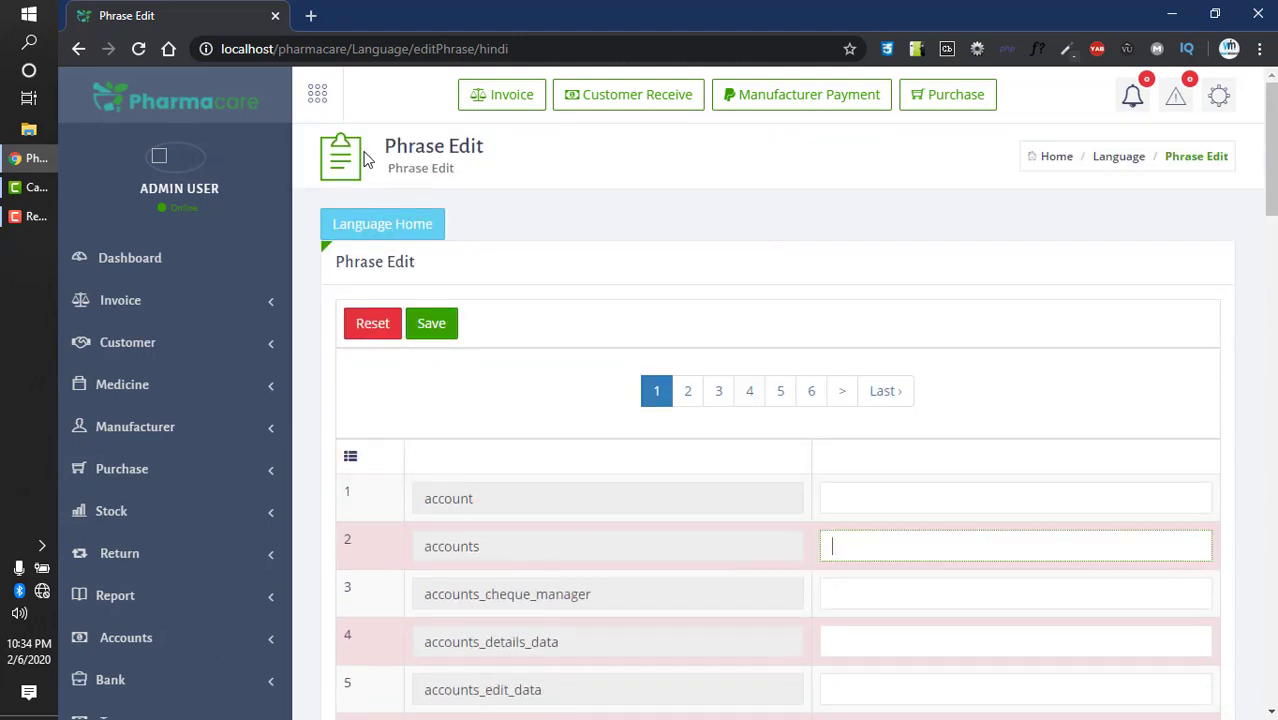
{"action": "scroll", "coordinate": [185, 560], "scroll_direction": "down", "scroll_amount": 6}
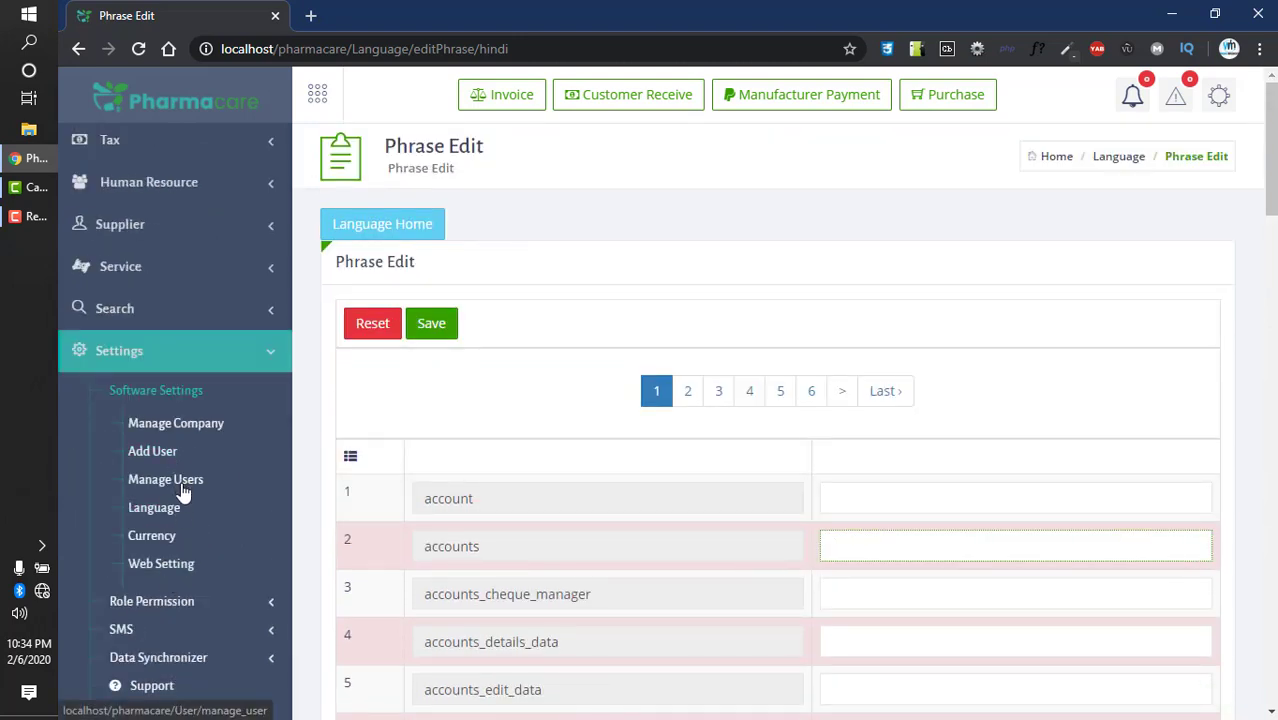
- Create a new currency named India with the icon Inr and save it
{"action": "left_click", "coordinate": [173, 540]}
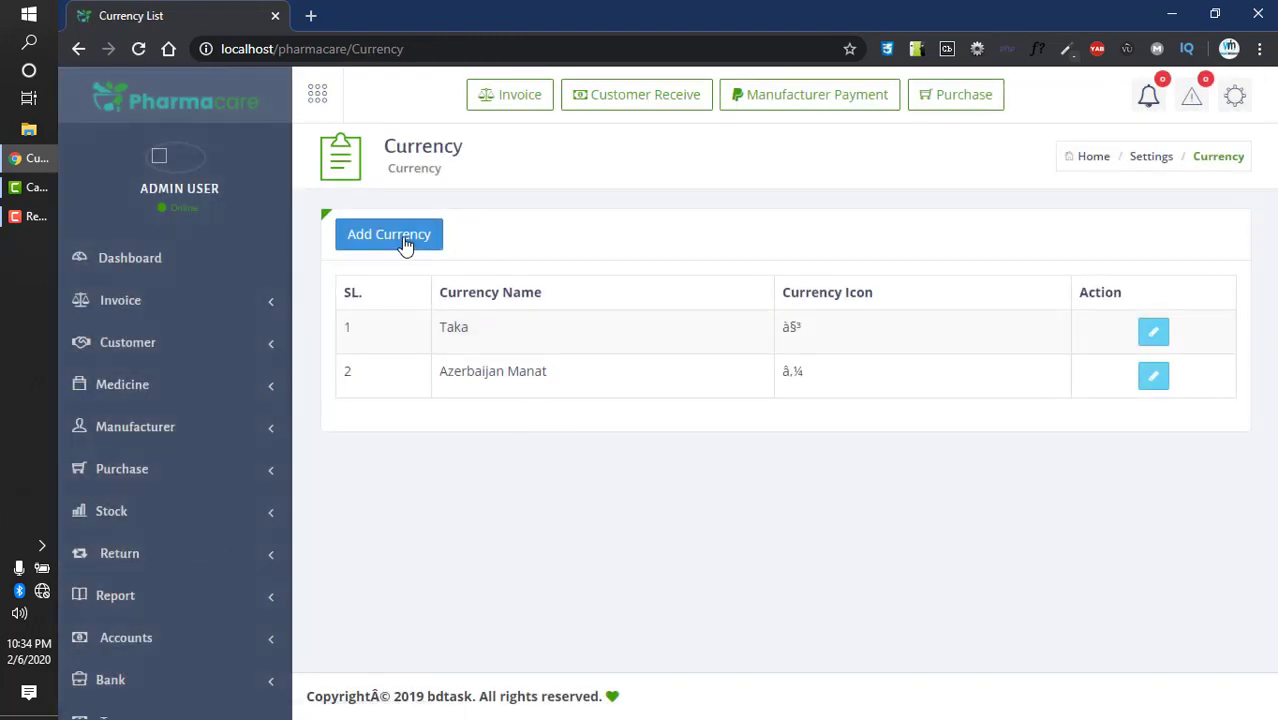
{"action": "left_click", "coordinate": [404, 245]}
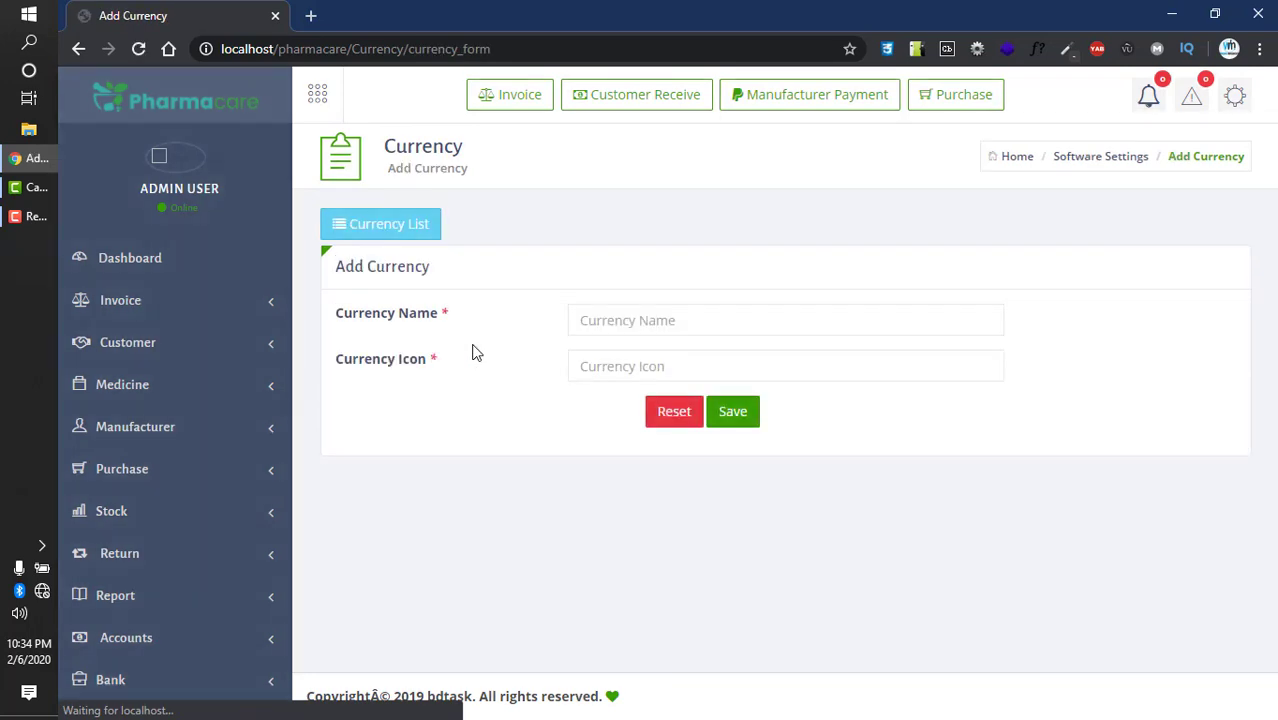
{"action": "left_click", "coordinate": [635, 313]}
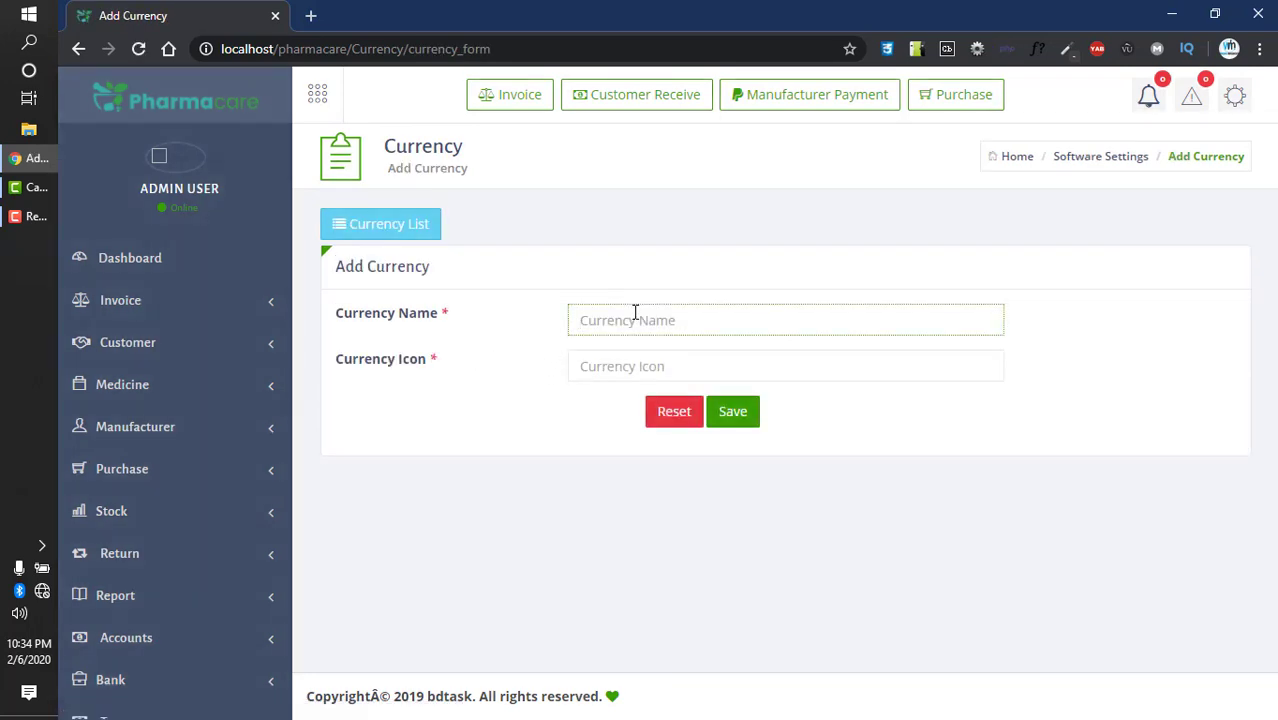
{"action": "type", "text": "India"}
{"action": "left_click", "coordinate": [629, 369]}
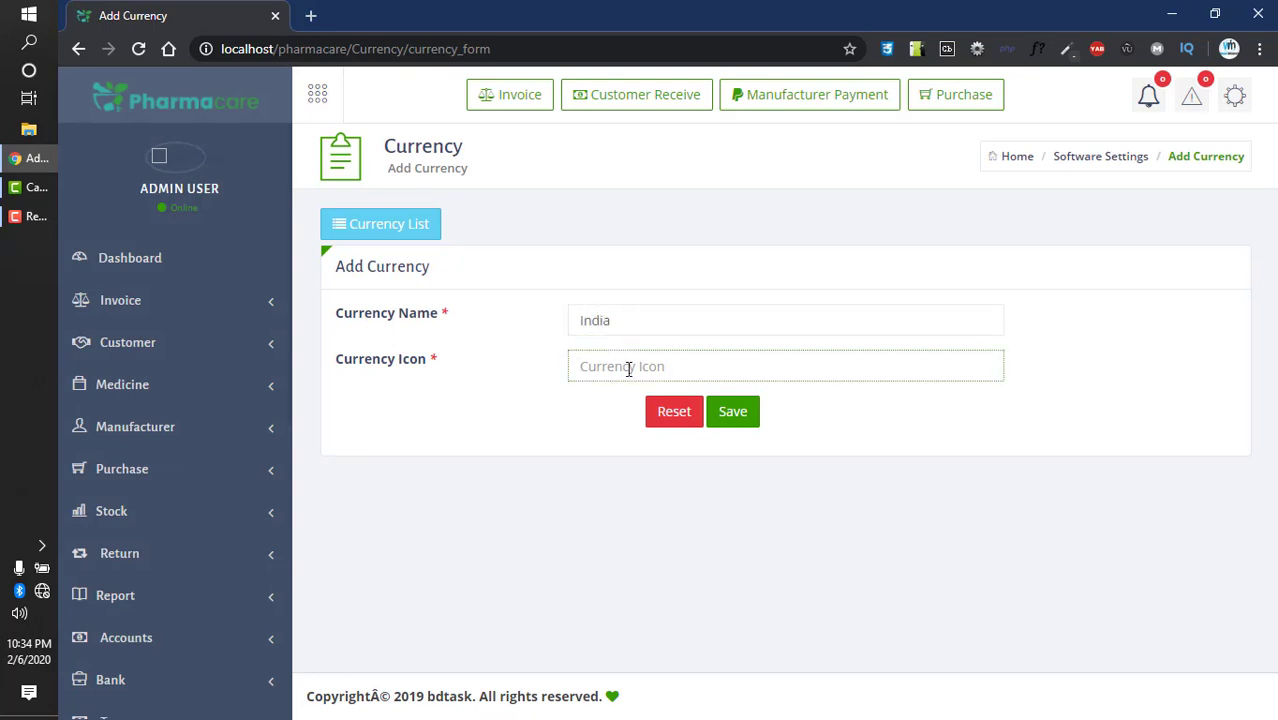
{"action": "type", "text": "Inr"}
{"action": "left_click", "coordinate": [740, 418]}
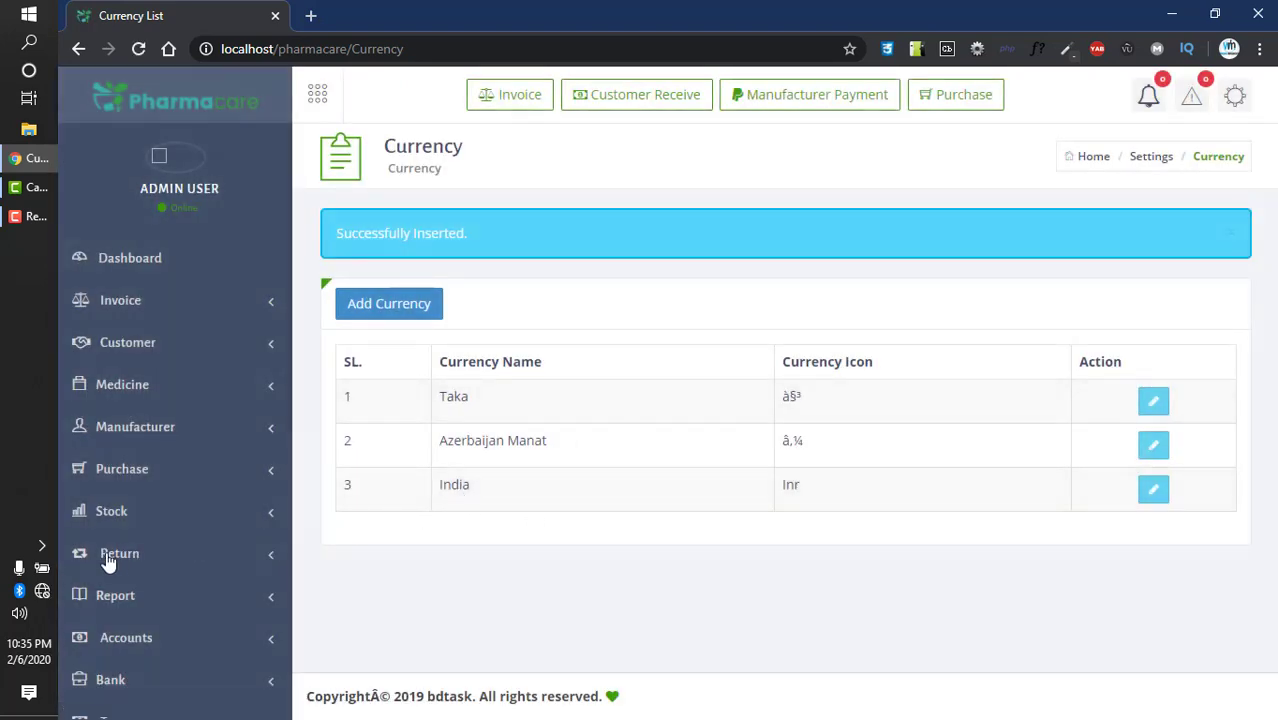
{"action": "scroll", "coordinate": [108, 560], "scroll_direction": "down", "scroll_amount": 5}
{"action": "left_click", "coordinate": [156, 565]}
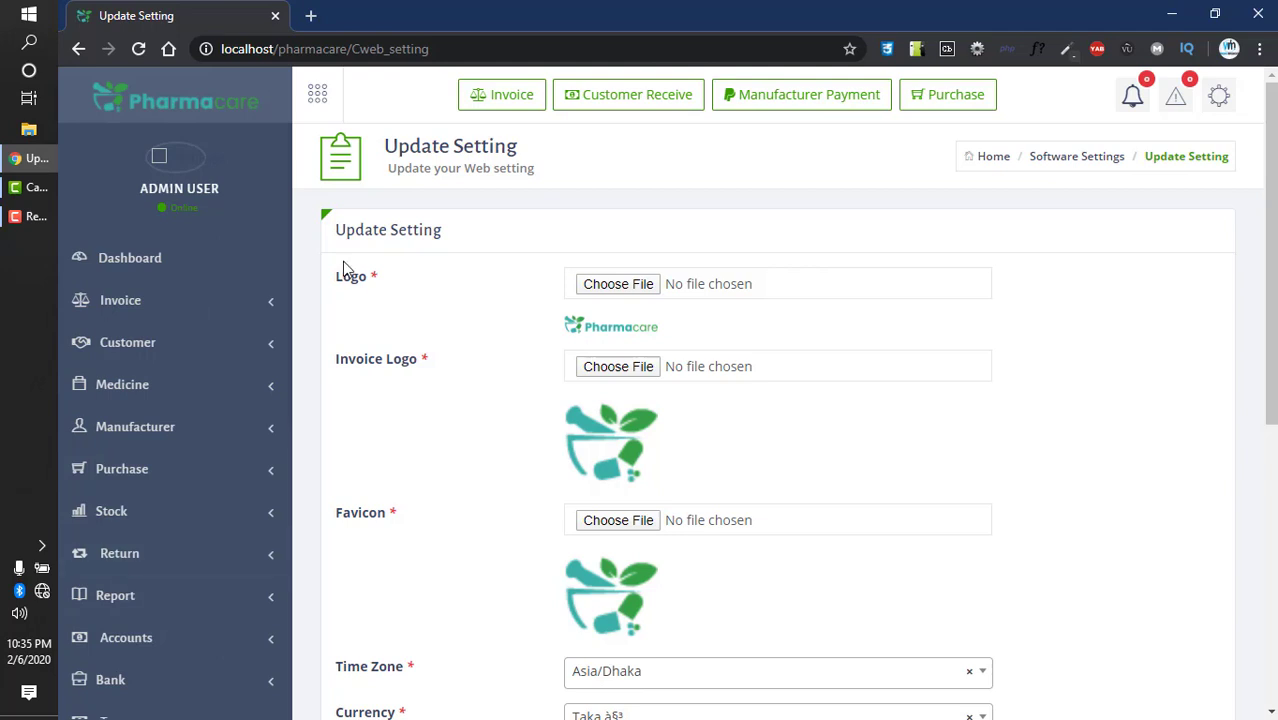
- Set the time zone to Asia/Yekaterinburg and change the footer year to 2020
{"action": "scroll", "coordinate": [380, 370], "scroll_direction": "down", "scroll_amount": 4}
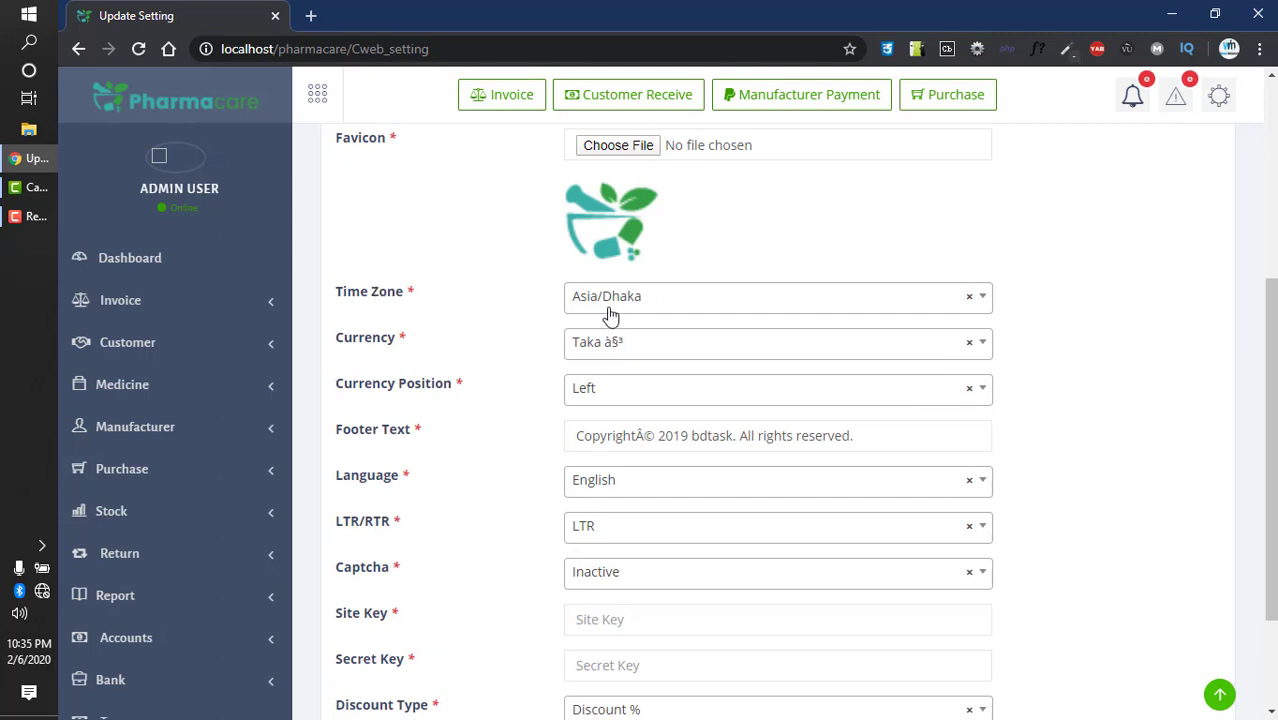
{"action": "left_click", "coordinate": [607, 305]}
{"action": "left_click", "coordinate": [622, 454]}
{"action": "scroll", "coordinate": [431, 366], "scroll_direction": "down", "scroll_amount": 1}
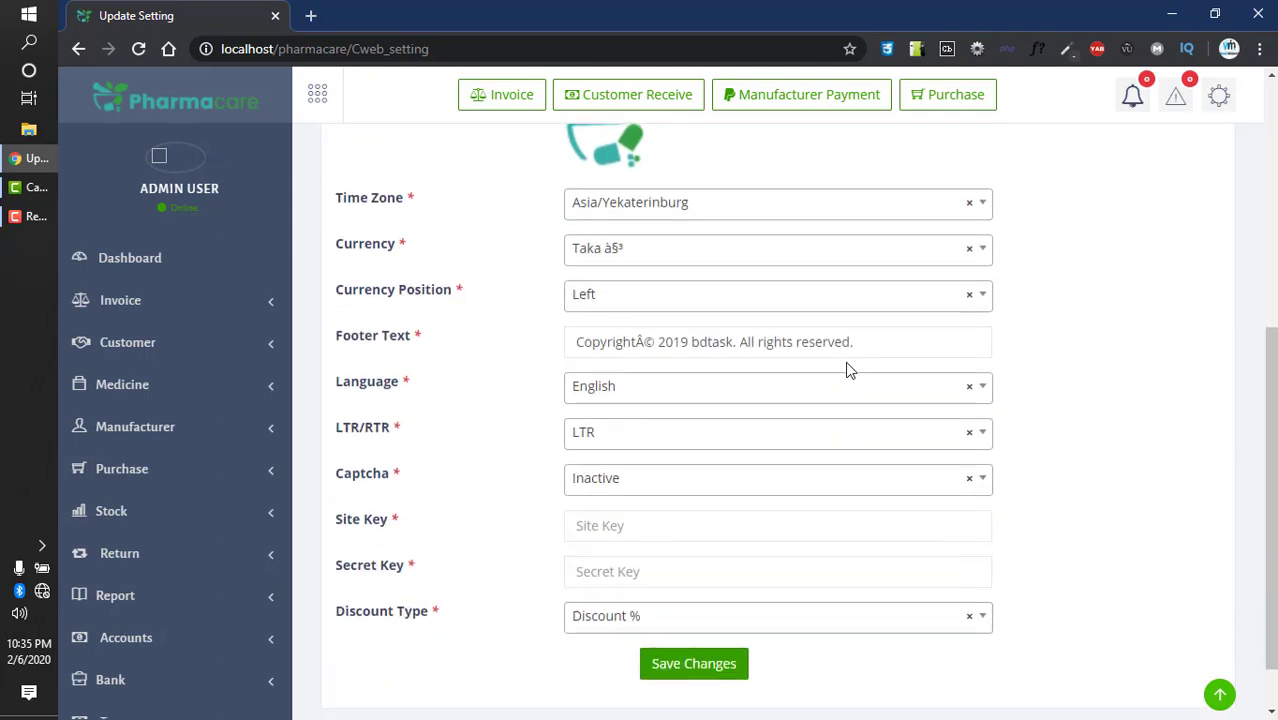
{"action": "left_click_drag", "start_coordinate": [884, 342], "coordinate": [502, 334]}
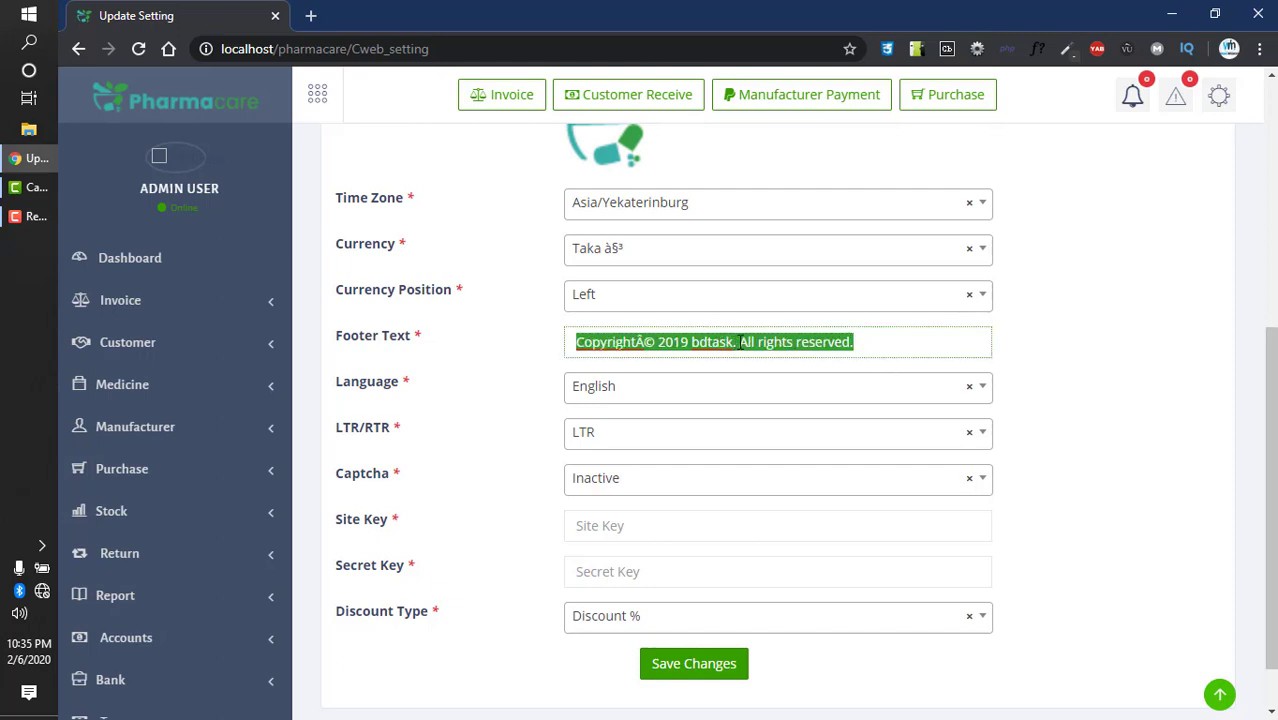
{"action": "left_click", "coordinate": [876, 342]}
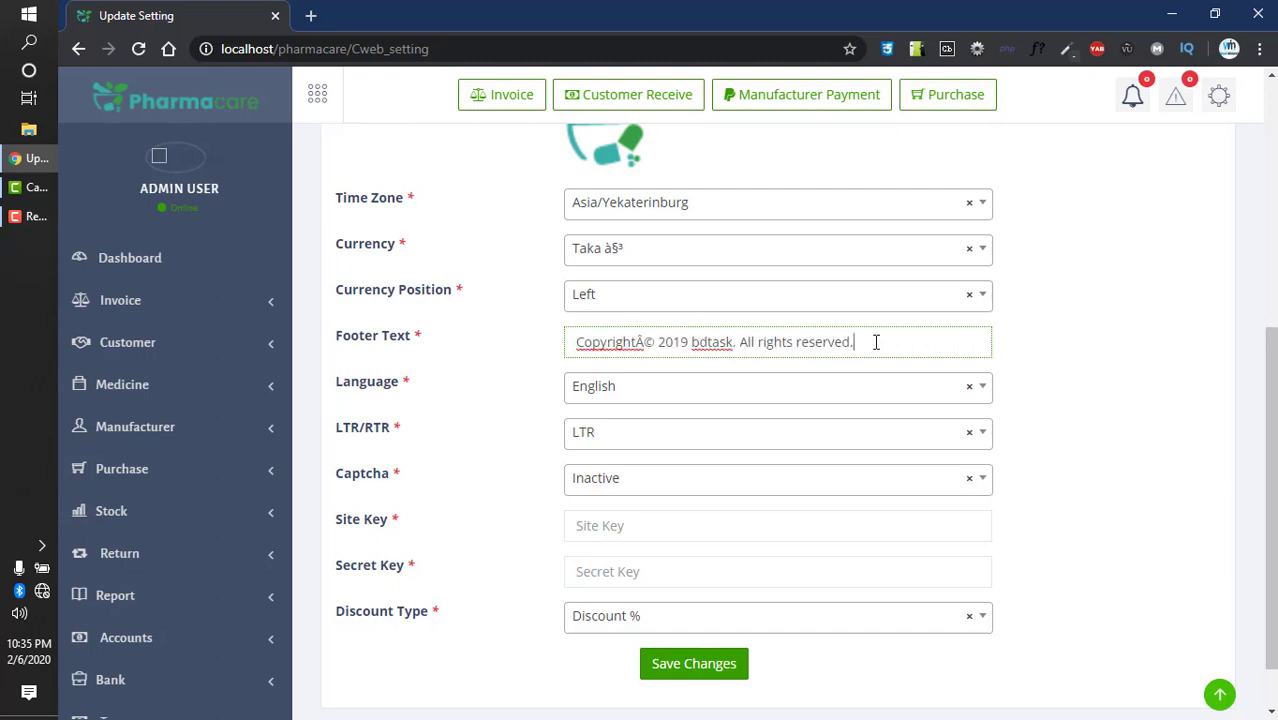
{"action": "left_click_drag", "start_coordinate": [737, 341], "coordinate": [659, 341]}
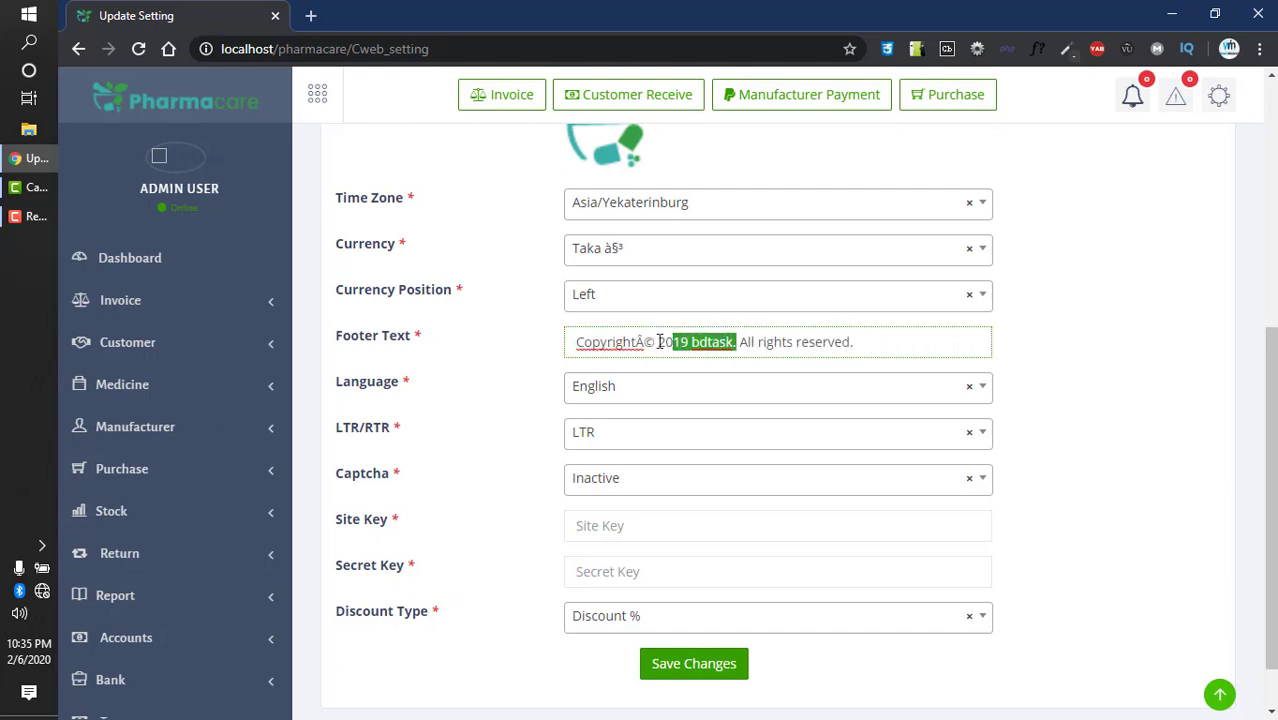
{"action": "type", "text": "020"}
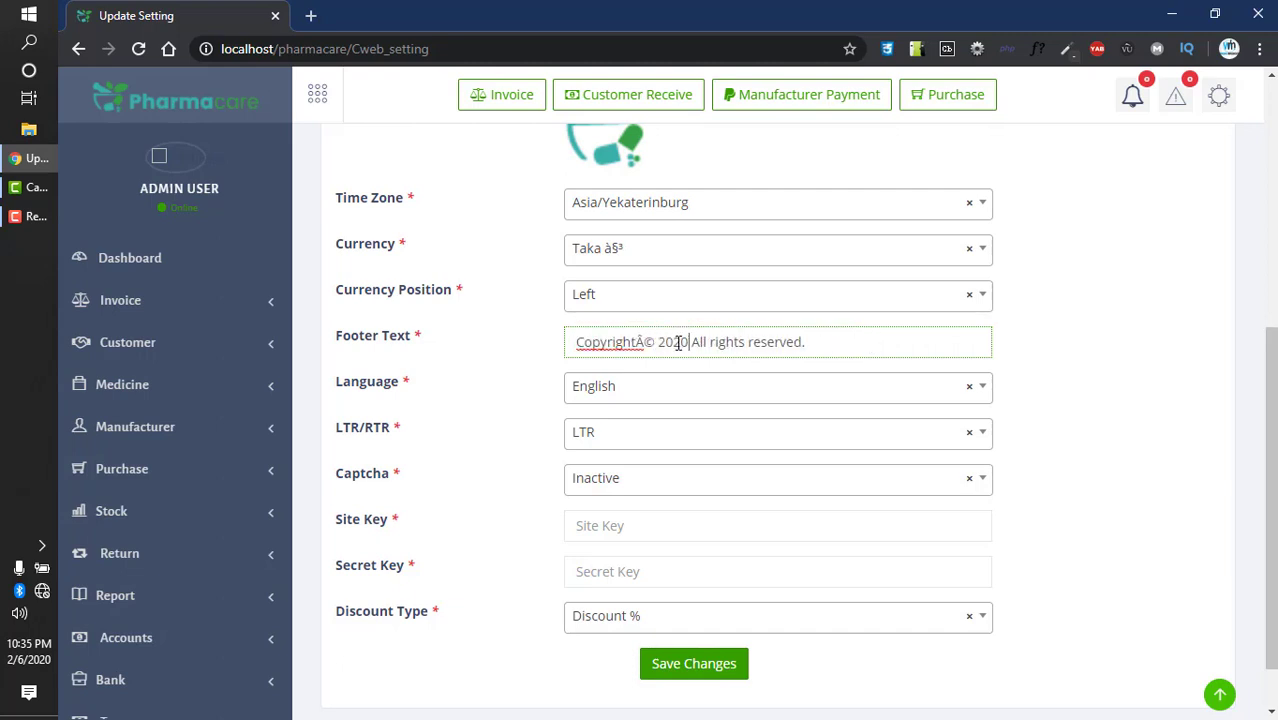
- Switch Captcha to Active and save the web settings
{"action": "scroll", "coordinate": [603, 396], "scroll_direction": "down", "scroll_amount": 1}
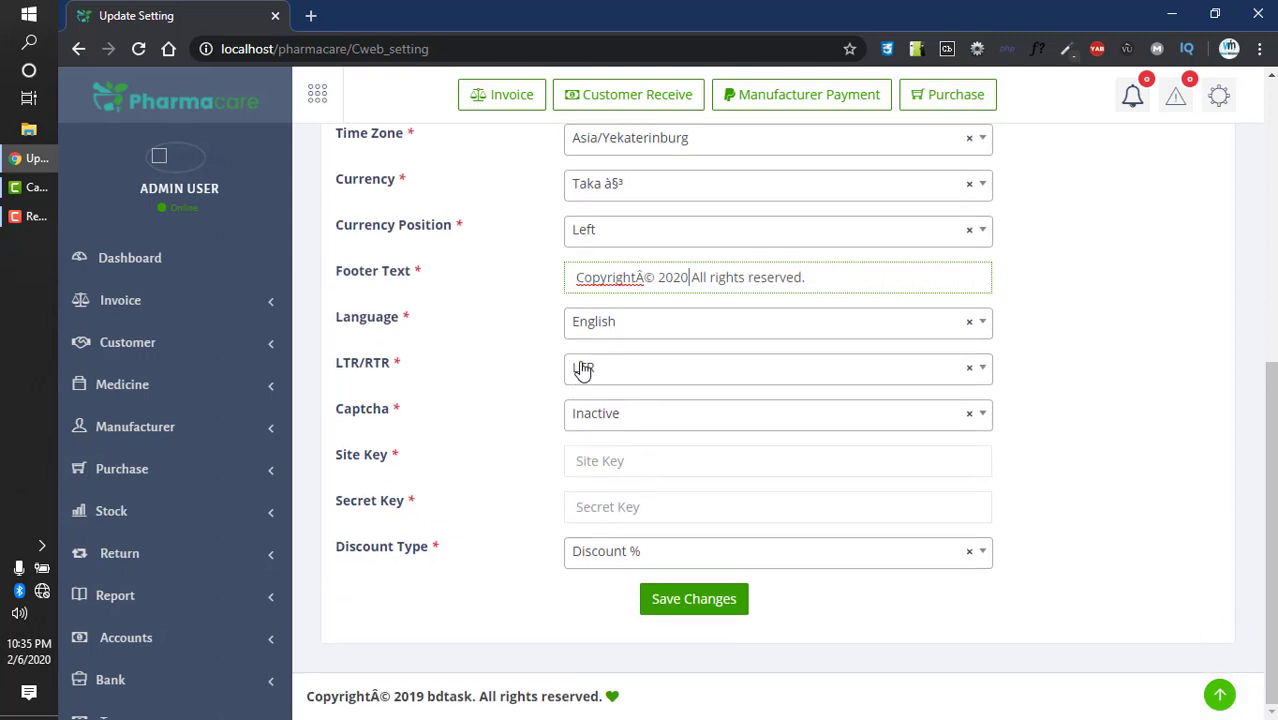
{"action": "left_click", "coordinate": [590, 420]}
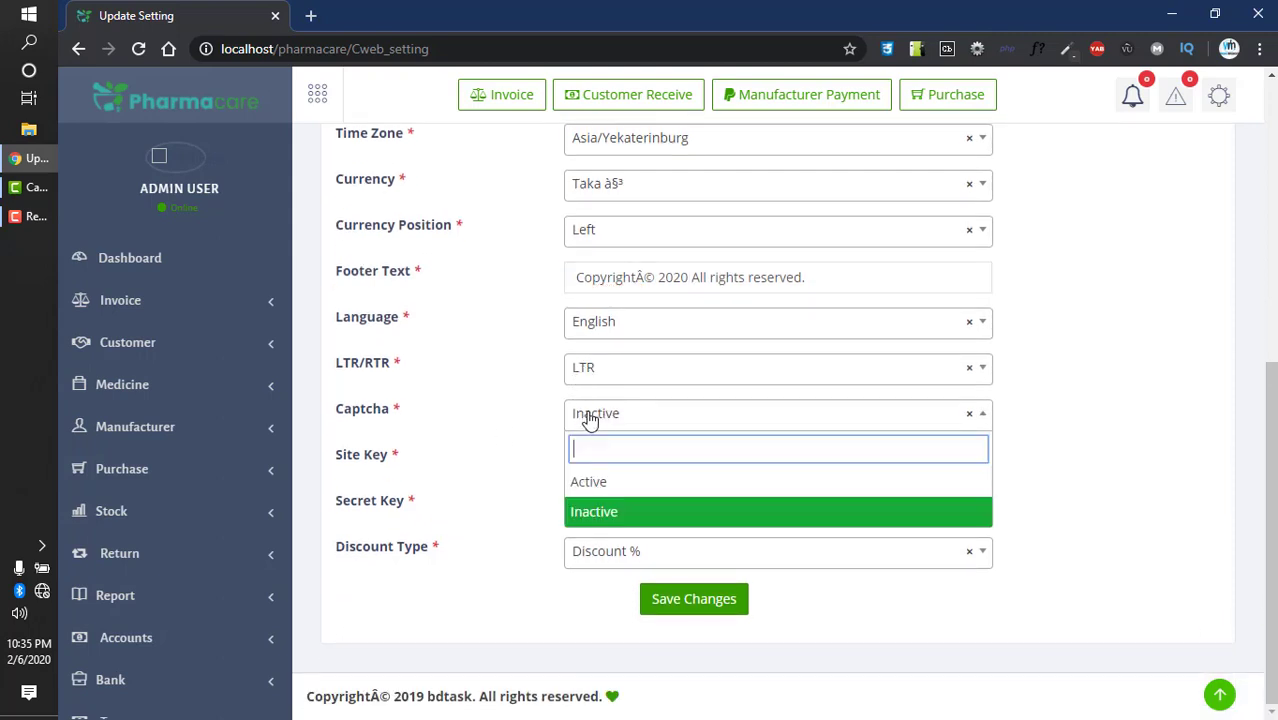
{"action": "left_click", "coordinate": [585, 482]}
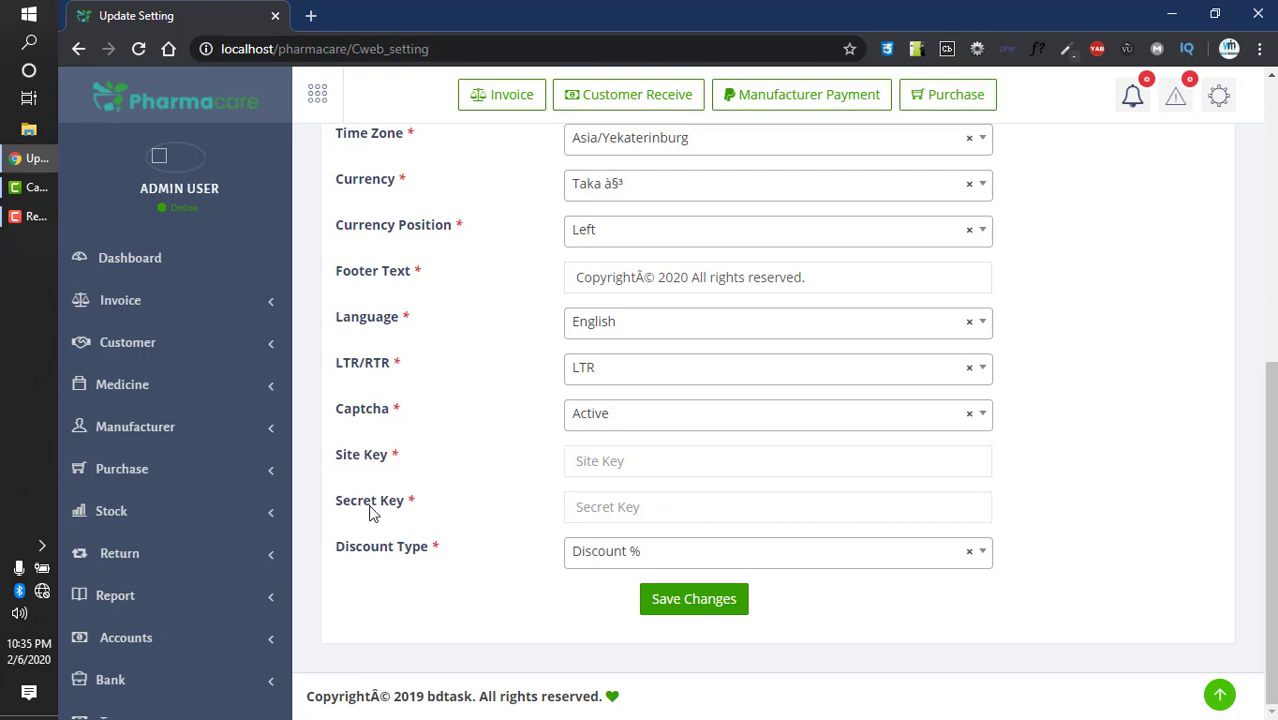
{"action": "left_click", "coordinate": [688, 603]}
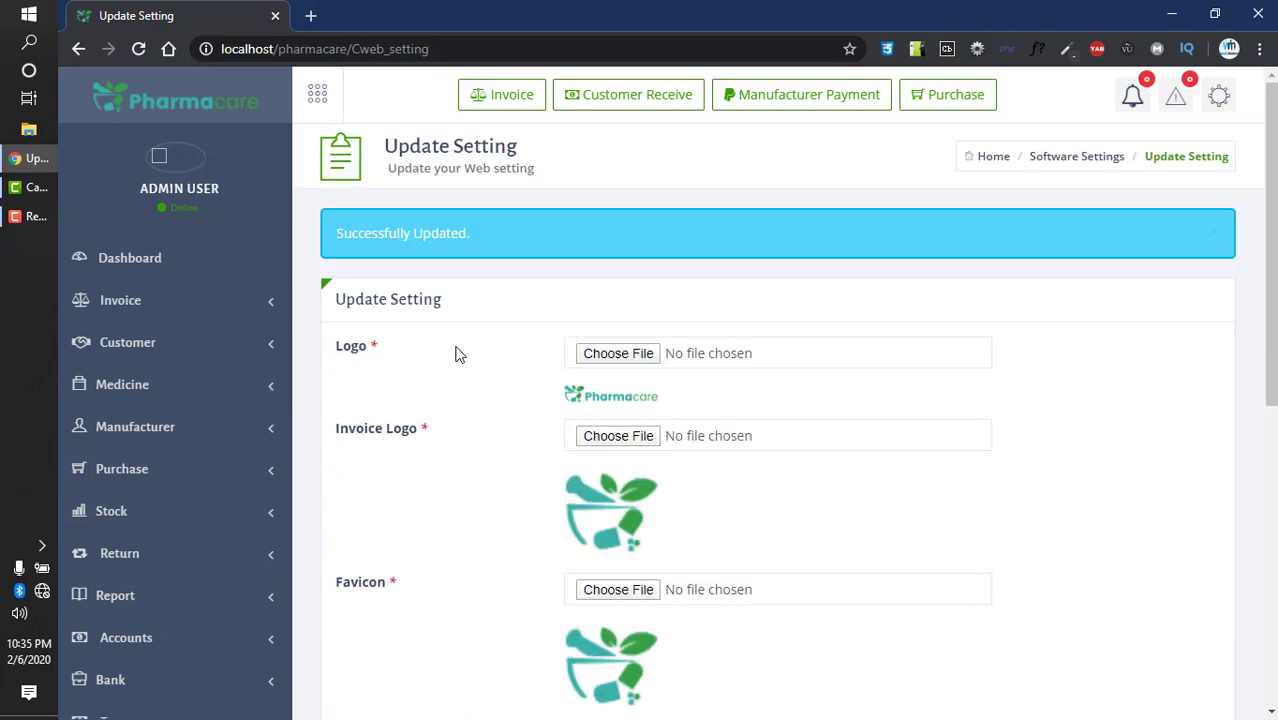
{"action": "scroll", "coordinate": [455, 356], "scroll_direction": "down", "scroll_amount": 6}
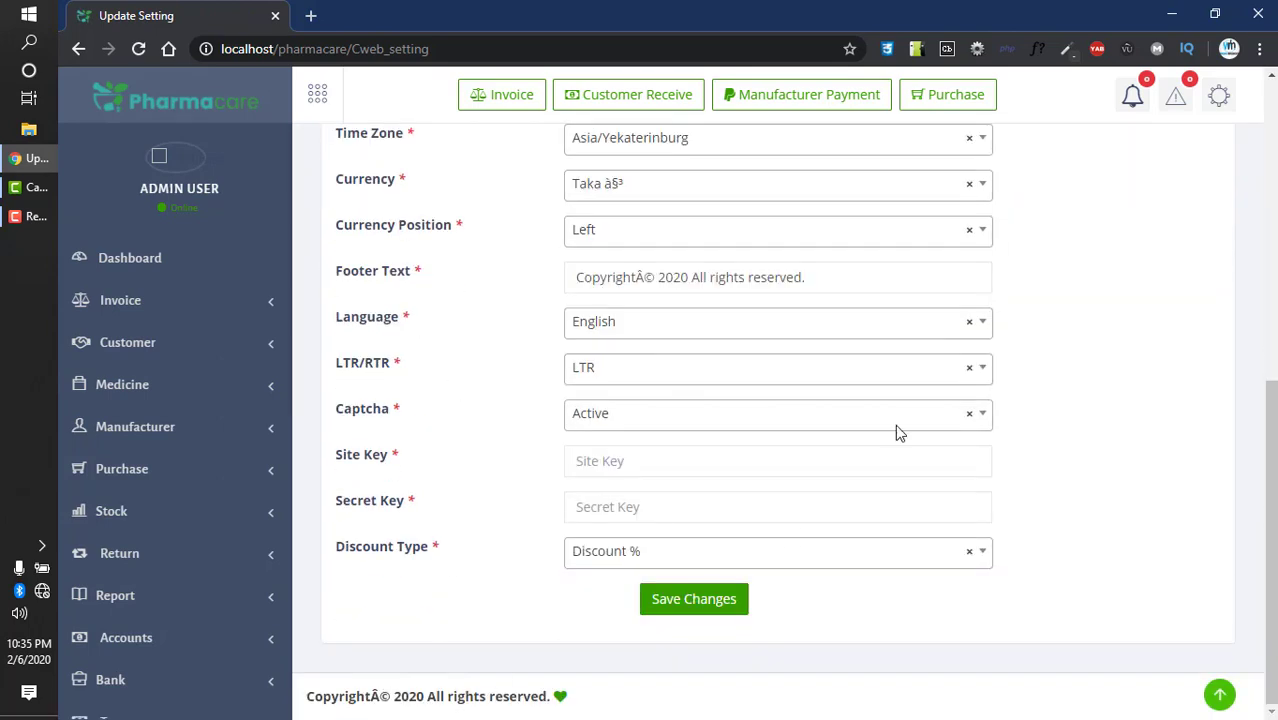
- Log out of the admin account and sign in as the other user
{"action": "left_click", "coordinate": [1221, 96]}
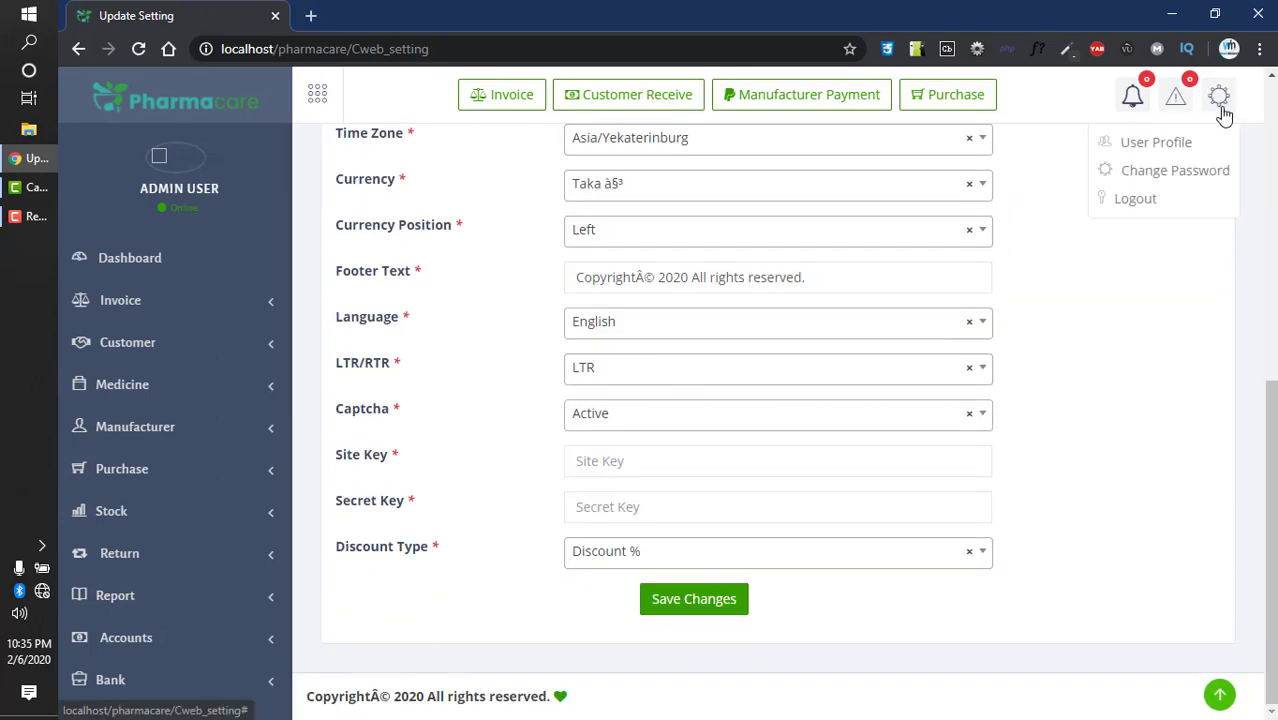
{"action": "left_click", "coordinate": [1160, 200]}
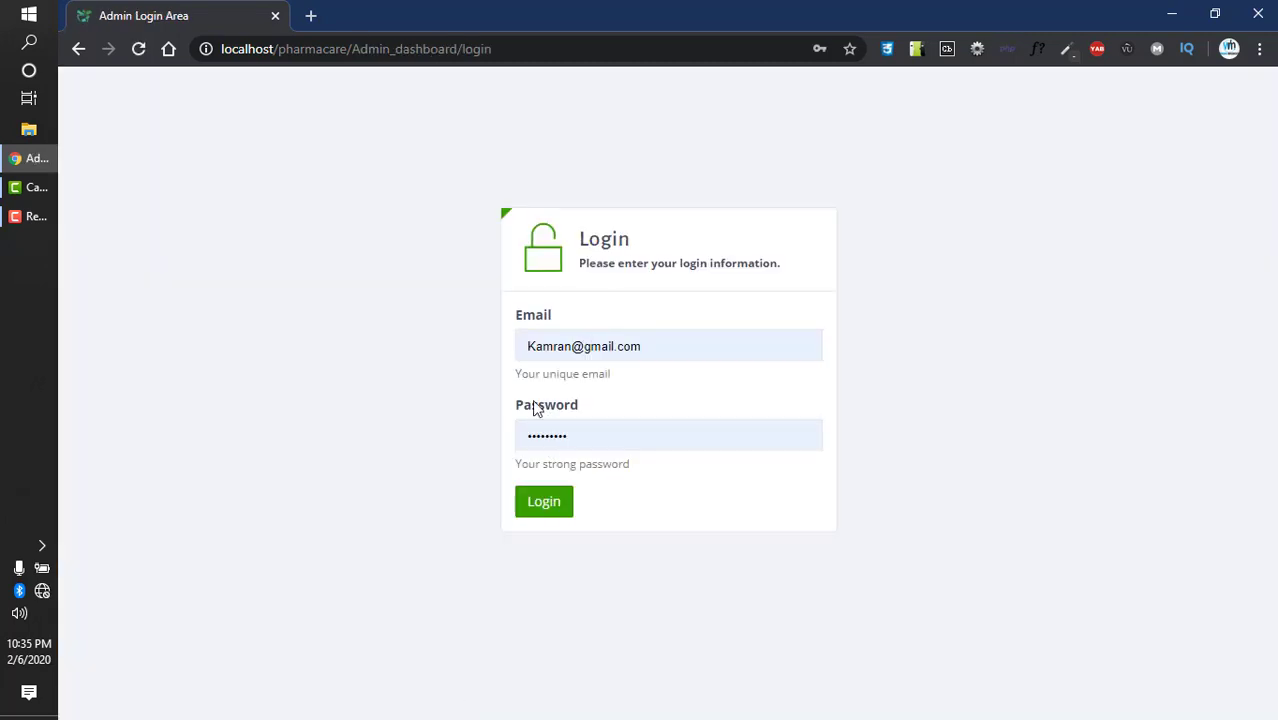
{"action": "left_click", "coordinate": [143, 50]}
{"action": "left_click", "coordinate": [541, 501]}
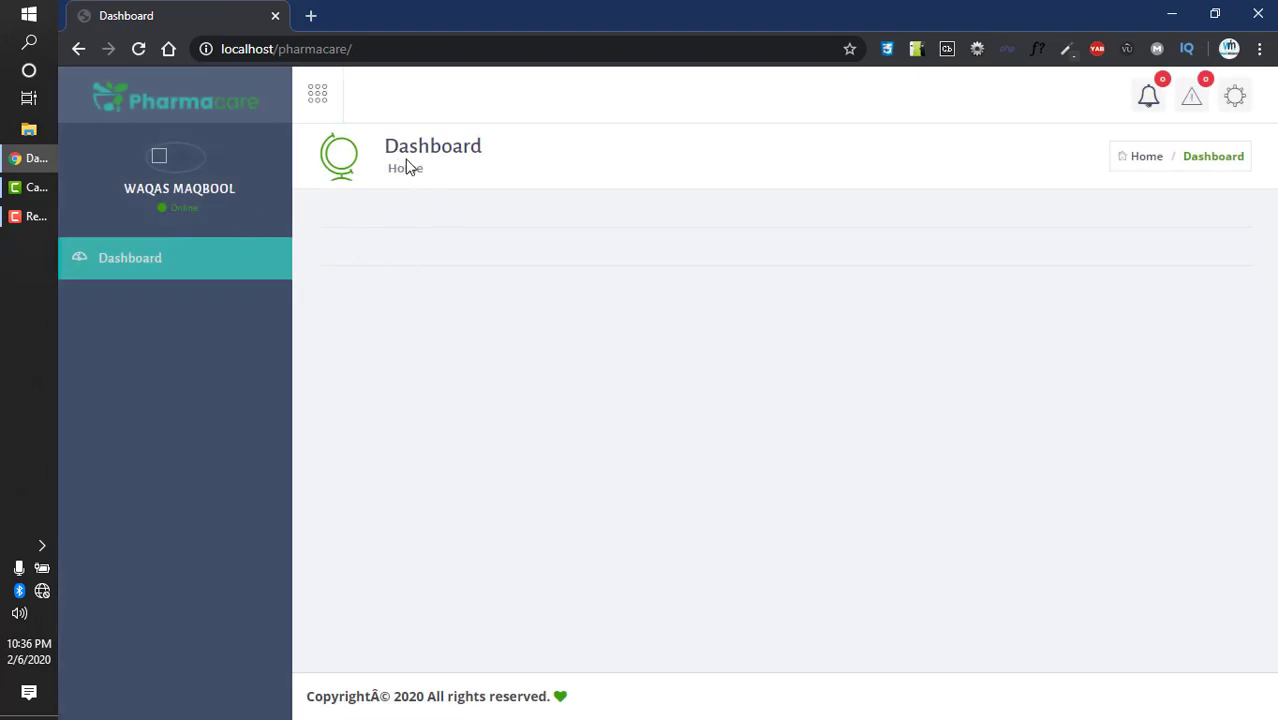
- Revisit web settings, get the permission-denied message, and log out of the restricted user
{"action": "left_click", "coordinate": [78, 49]}
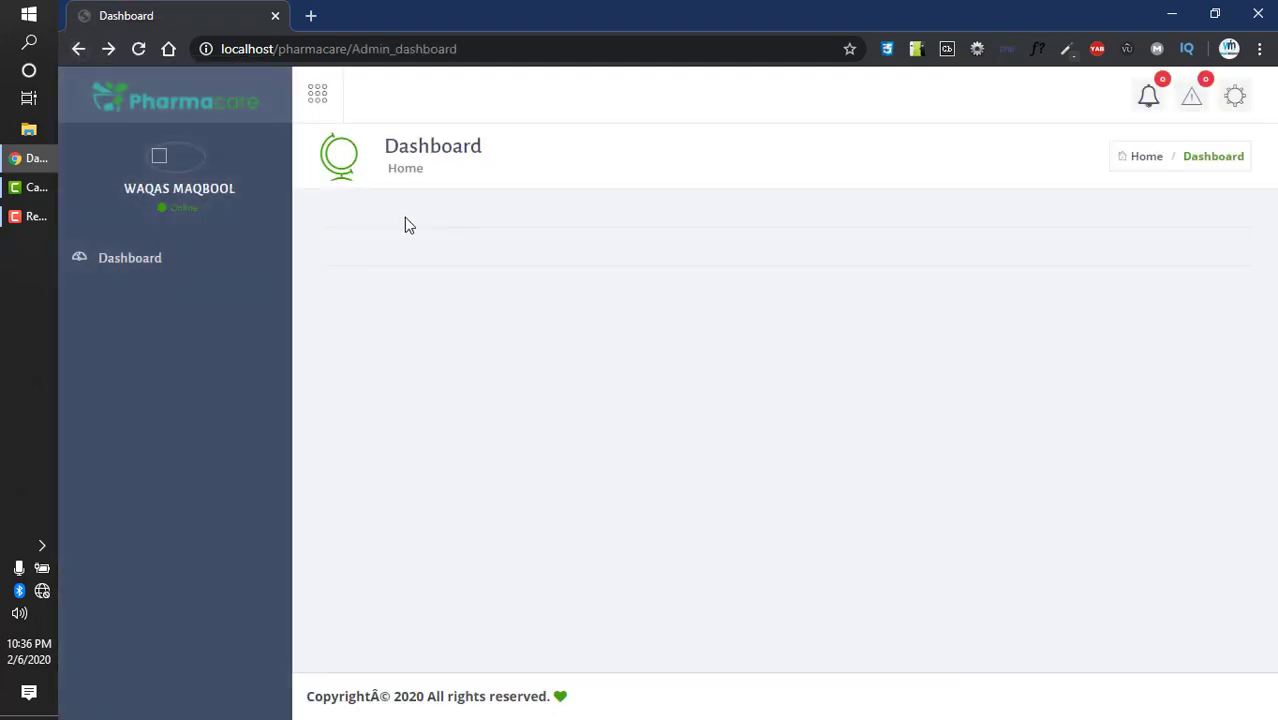
{"action": "left_click", "coordinate": [78, 49]}
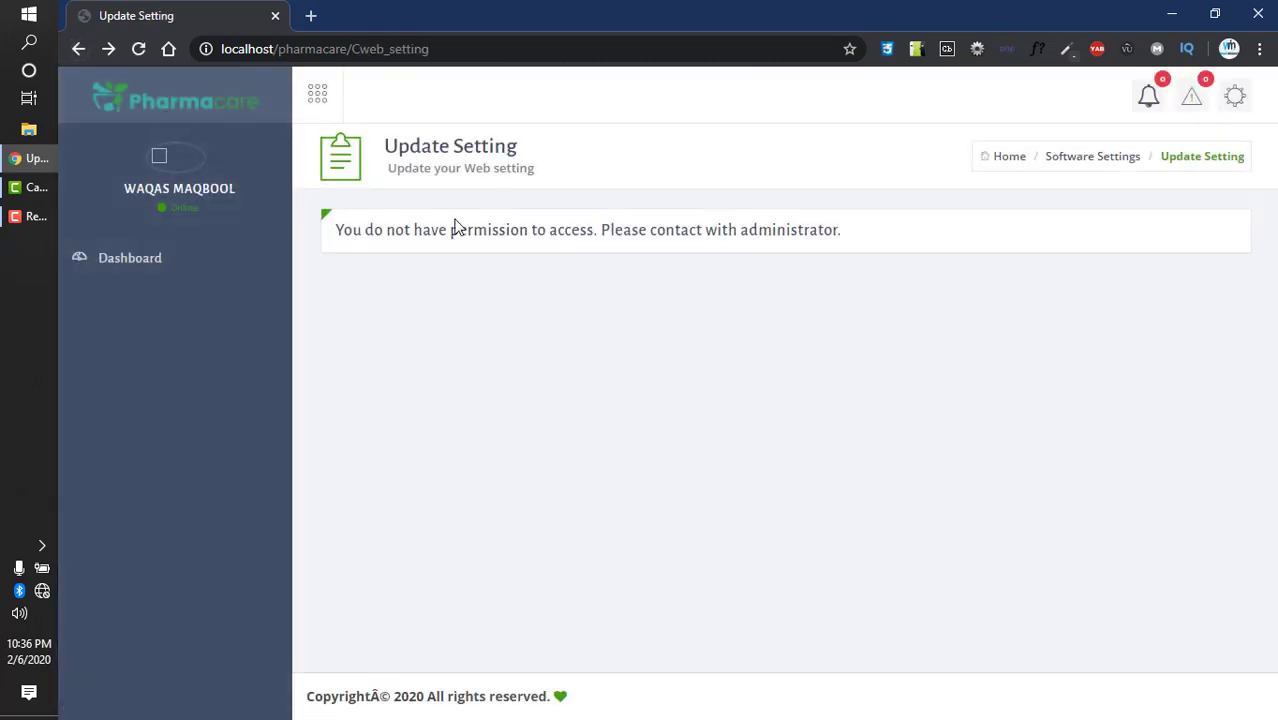
{"action": "left_click_drag", "start_coordinate": [373, 230], "coordinate": [845, 230]}
{"action": "left_click", "coordinate": [1238, 98]}
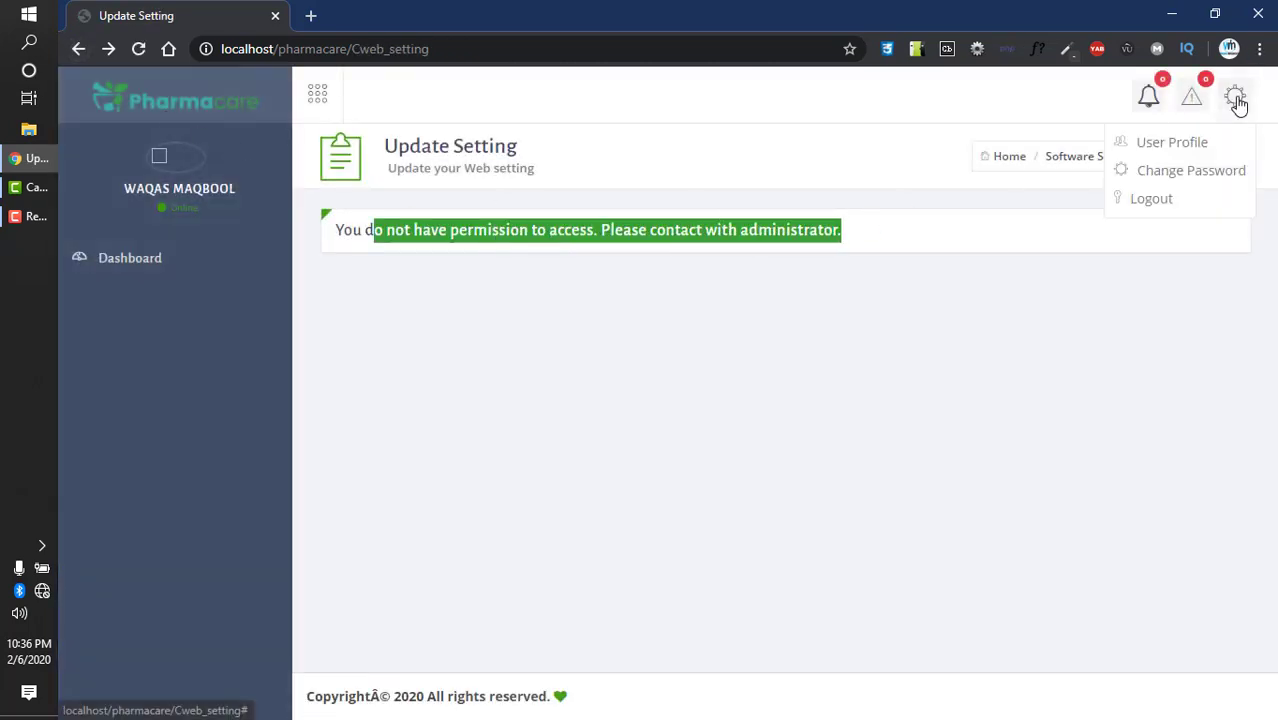
{"action": "left_click", "coordinate": [1152, 200]}
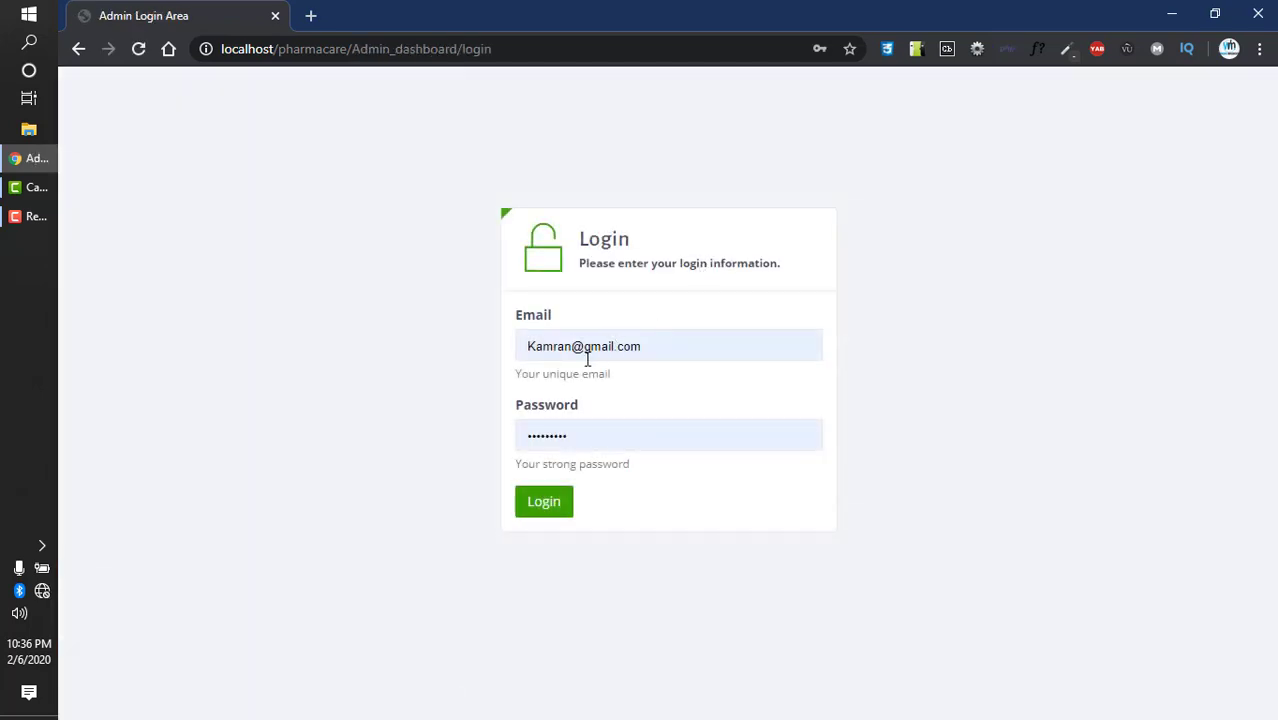
- Replace the login e-mail and sign in with the saved admin account credentials
{"action": "left_click", "coordinate": [680, 344]}
{"action": "key", "text": "ctrl+a"}
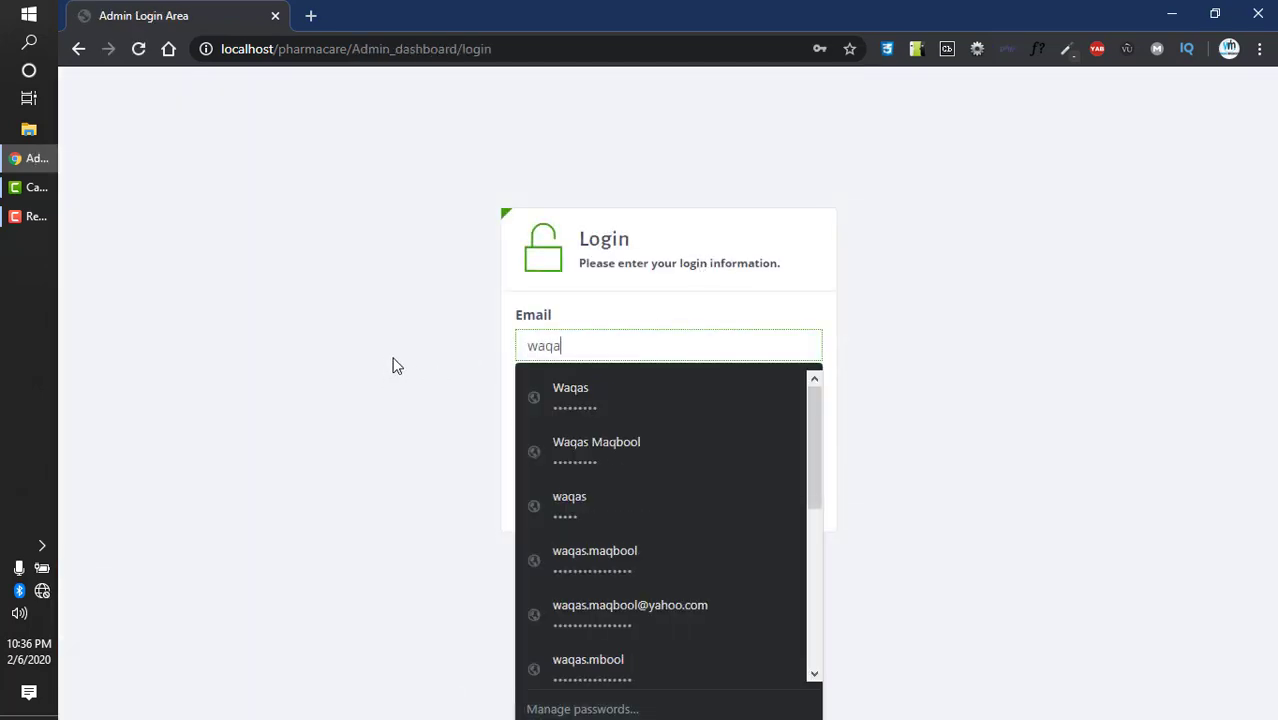
{"action": "left_click", "coordinate": [630, 383]}
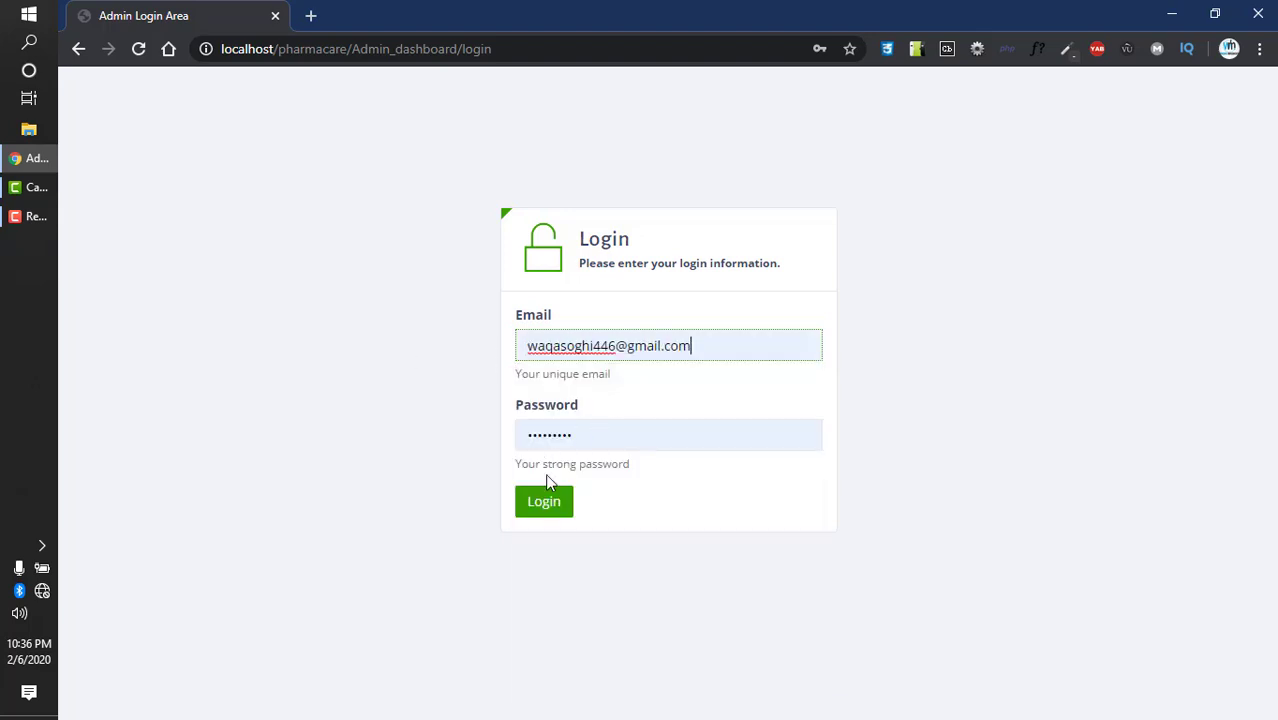
{"action": "left_click", "coordinate": [542, 508]}
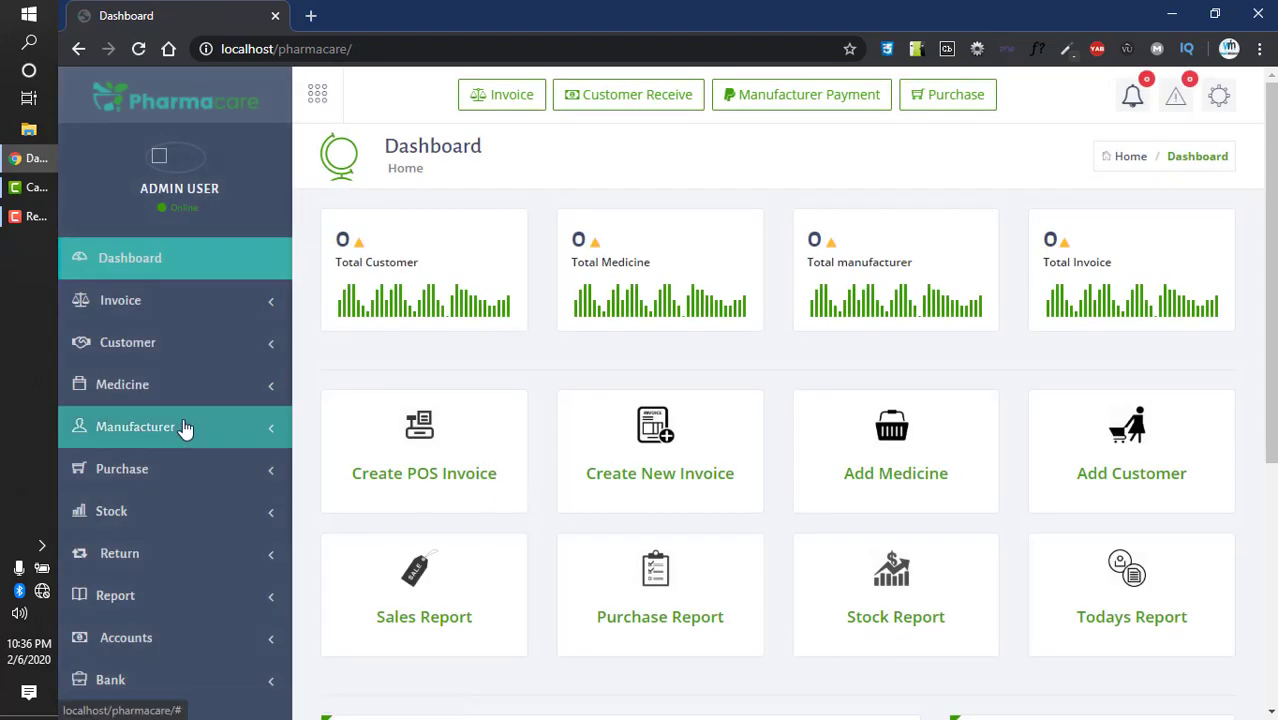
- Navigate through Settings to Role Permission > Add Role
{"action": "scroll", "coordinate": [180, 440], "scroll_direction": "down", "scroll_amount": 3}
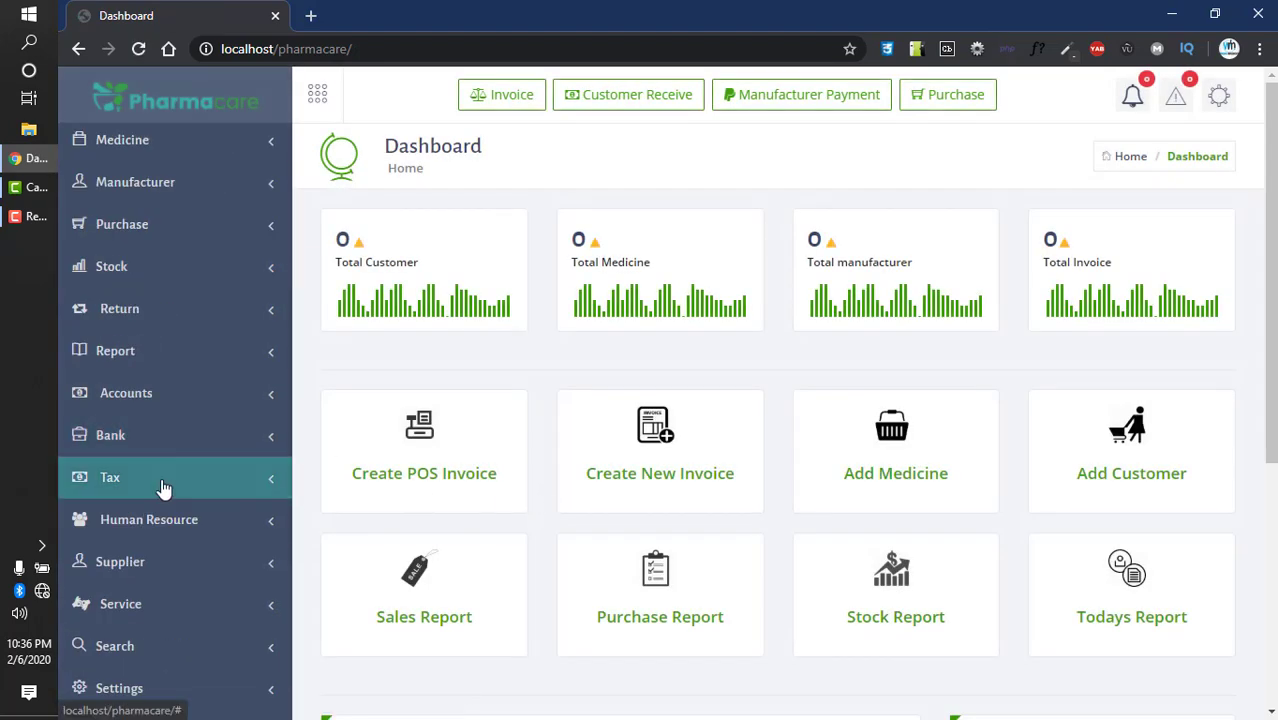
{"action": "left_click", "coordinate": [143, 685]}
{"action": "scroll", "coordinate": [165, 599], "scroll_direction": "down", "scroll_amount": 3}
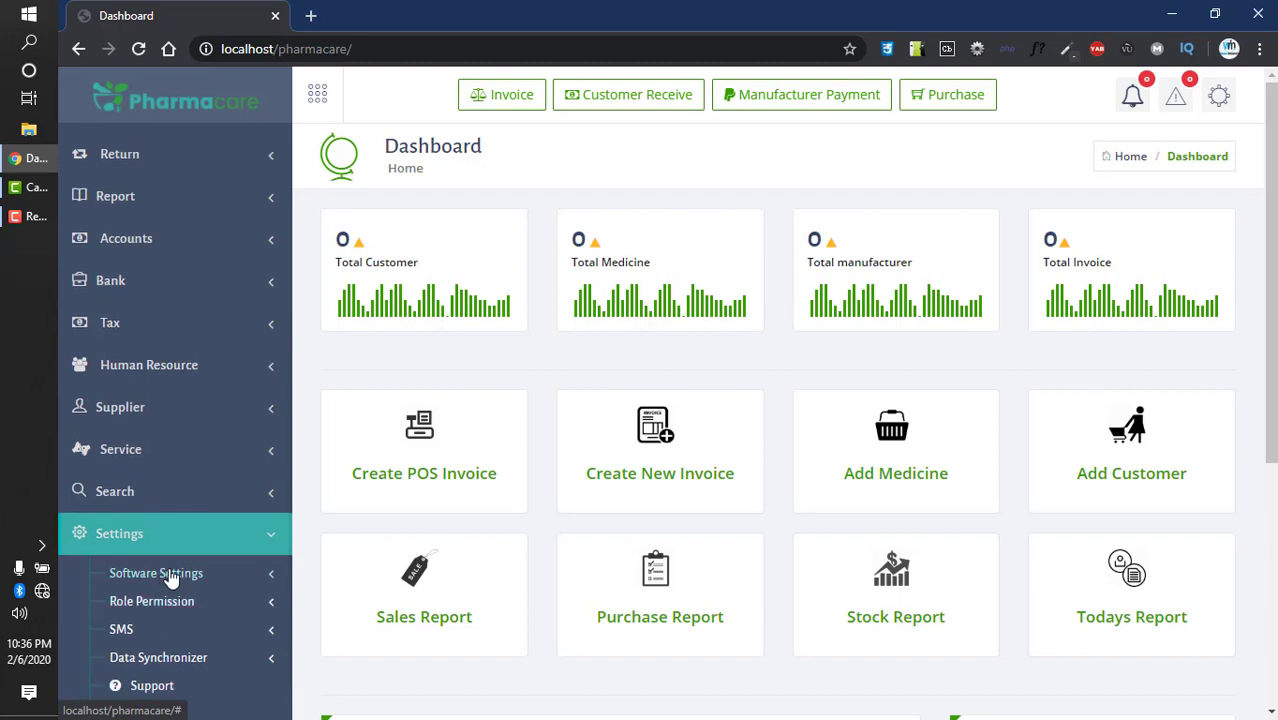
{"action": "left_click", "coordinate": [165, 573]}
{"action": "scroll", "coordinate": [172, 538], "scroll_direction": "down", "scroll_amount": 2}
{"action": "left_click", "coordinate": [177, 416]}
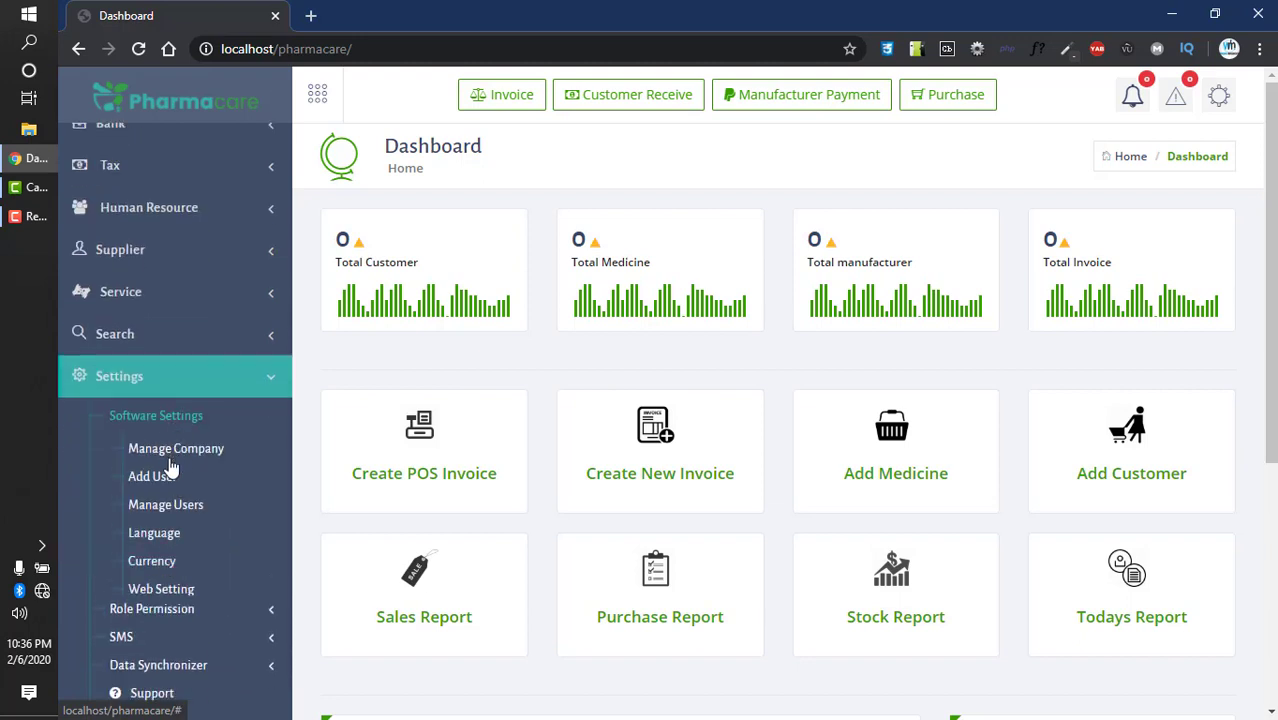
{"action": "left_click", "coordinate": [160, 603]}
{"action": "scroll", "coordinate": [163, 596], "scroll_direction": "down", "scroll_amount": 2}
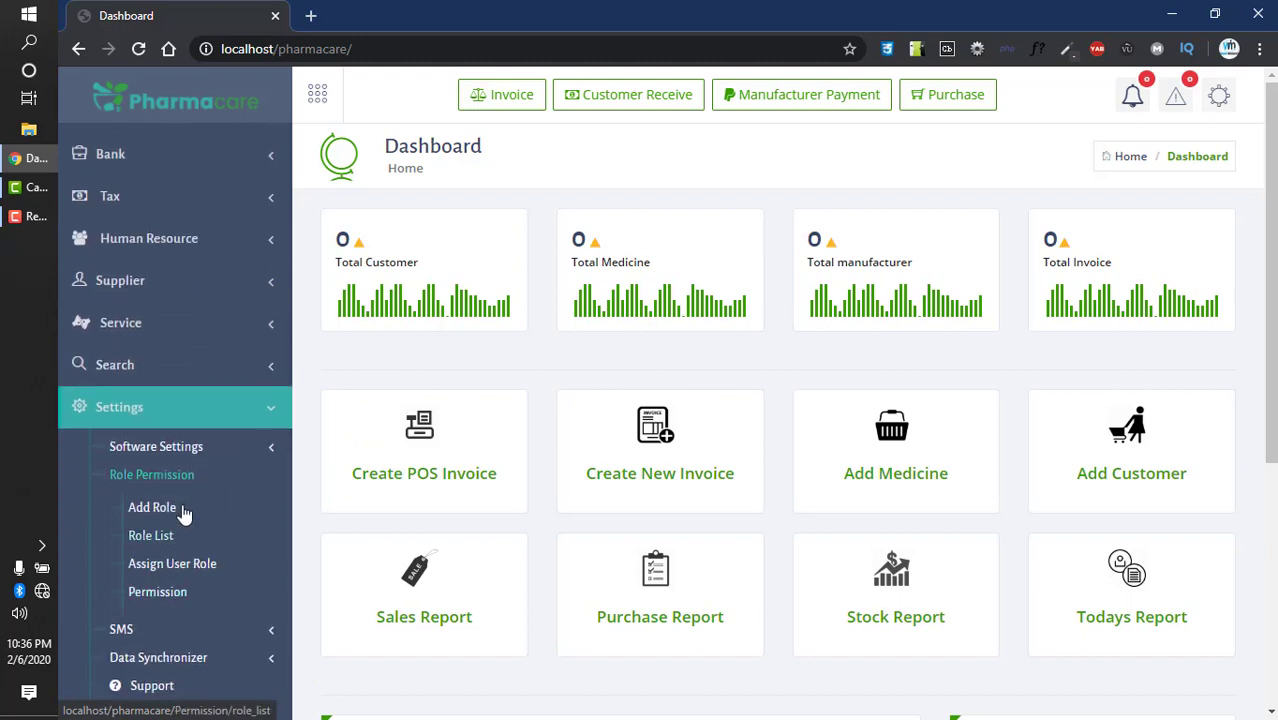
{"action": "left_click", "coordinate": [183, 508]}
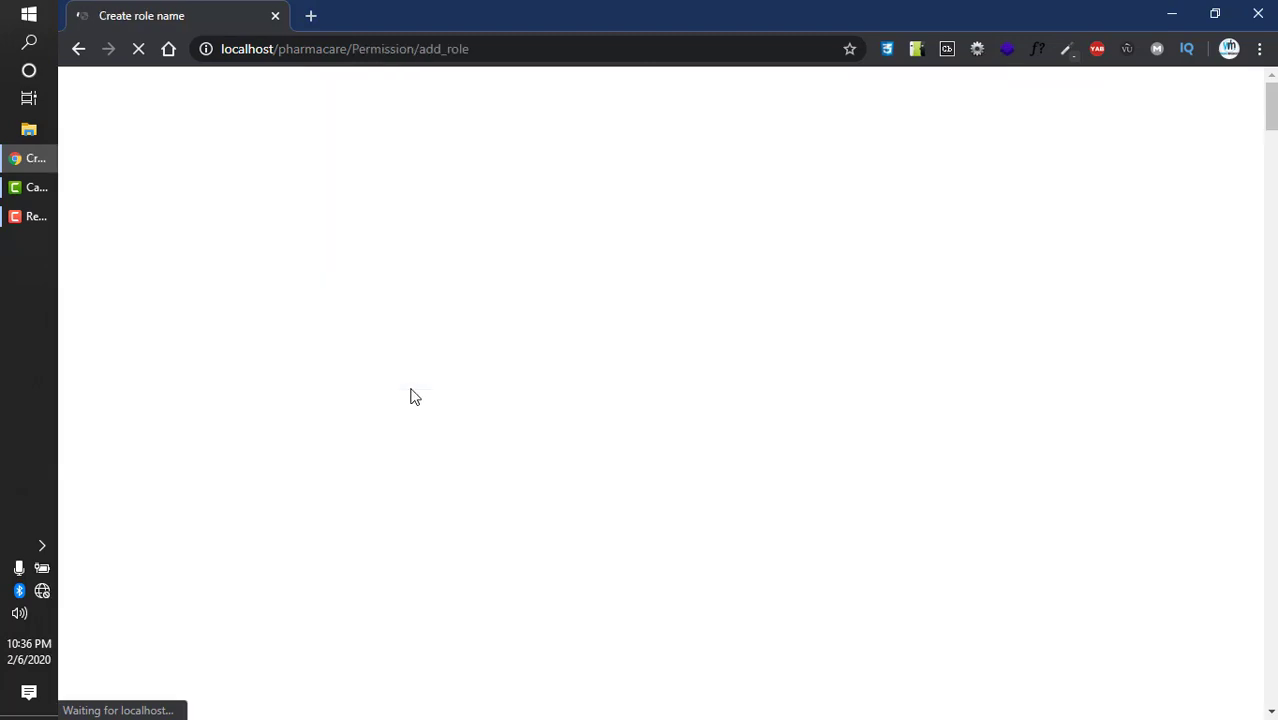
- Look over the Add Role page and enter Supplier as the role name
{"action": "scroll", "coordinate": [412, 392], "scroll_direction": "down", "scroll_amount": 4}
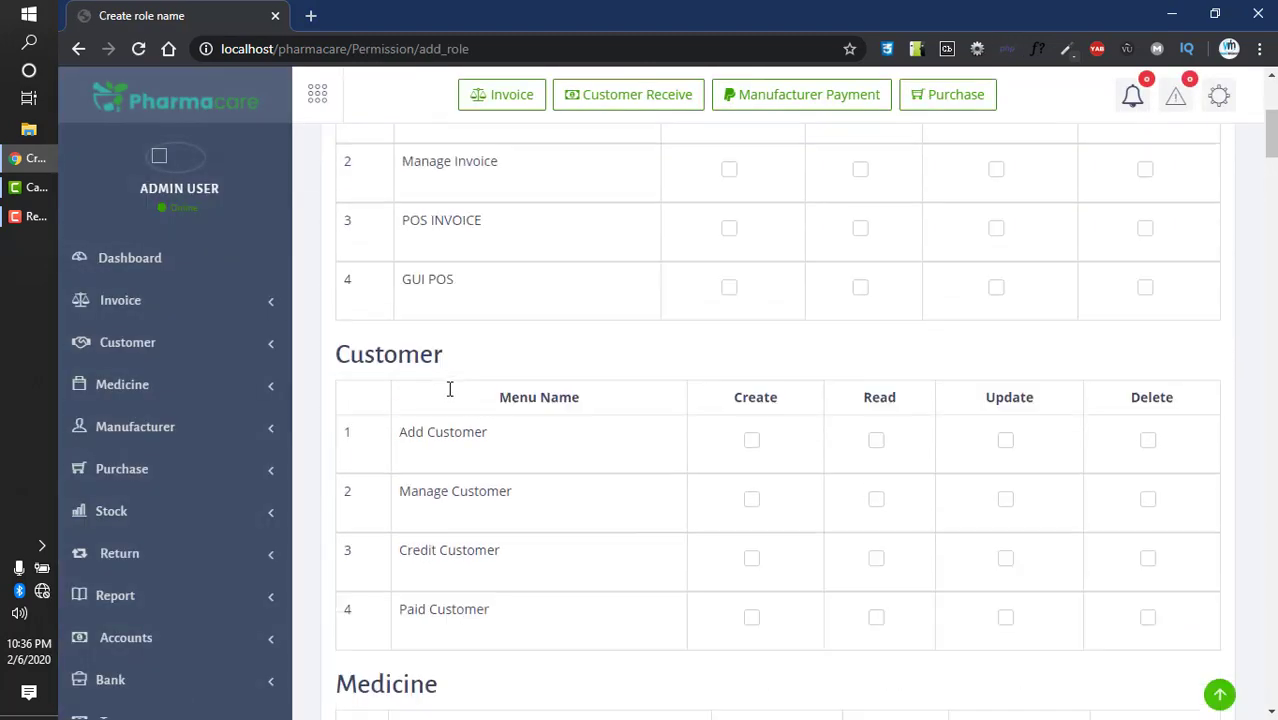
{"action": "scroll", "coordinate": [449, 389], "scroll_direction": "up", "scroll_amount": 2}
{"action": "left_click_drag", "start_coordinate": [358, 207], "coordinate": [414, 207]}
{"action": "scroll", "coordinate": [400, 318], "scroll_direction": "up", "scroll_amount": 2}
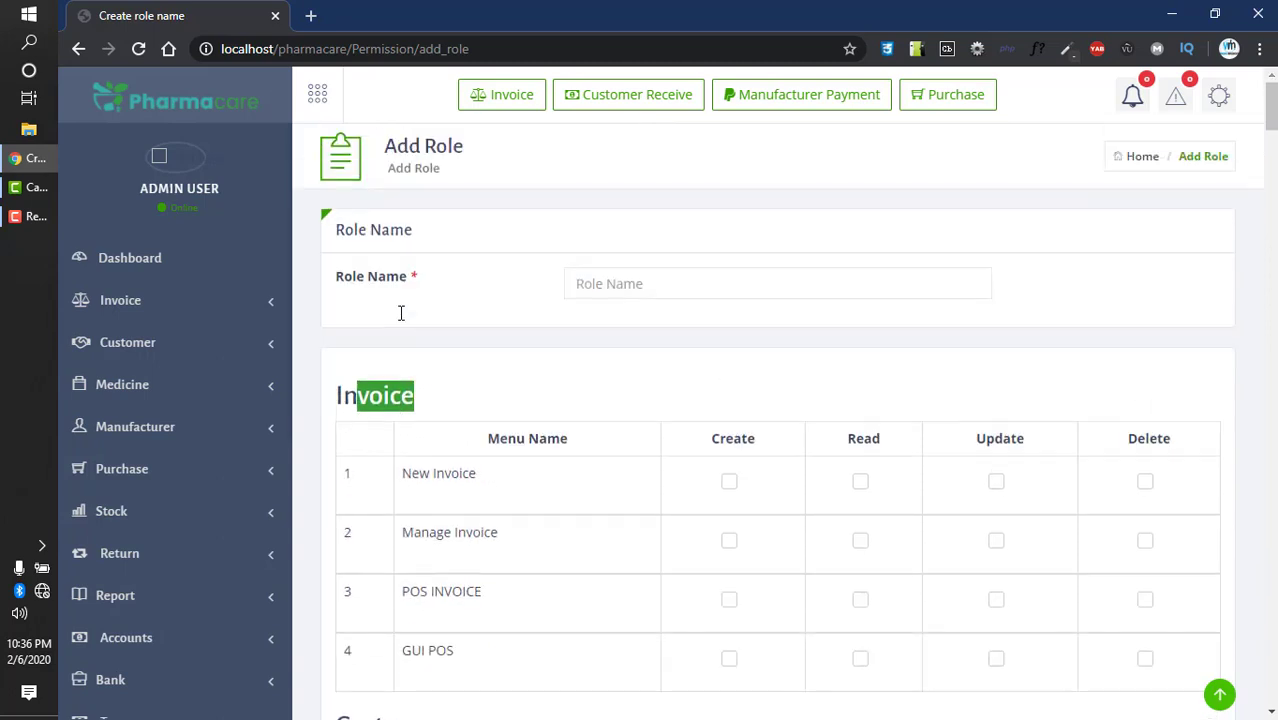
{"action": "scroll", "coordinate": [396, 350], "scroll_direction": "down", "scroll_amount": 2}
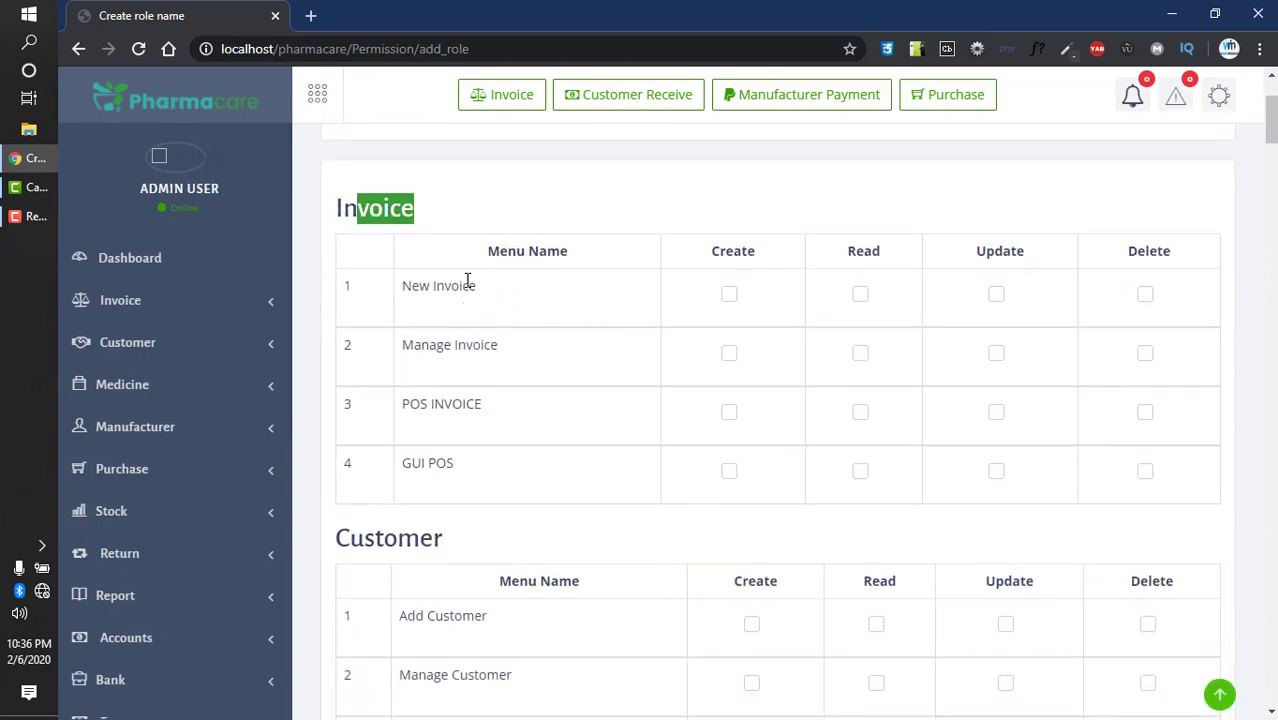
{"action": "scroll", "coordinate": [430, 330], "scroll_direction": "down", "scroll_amount": 16}
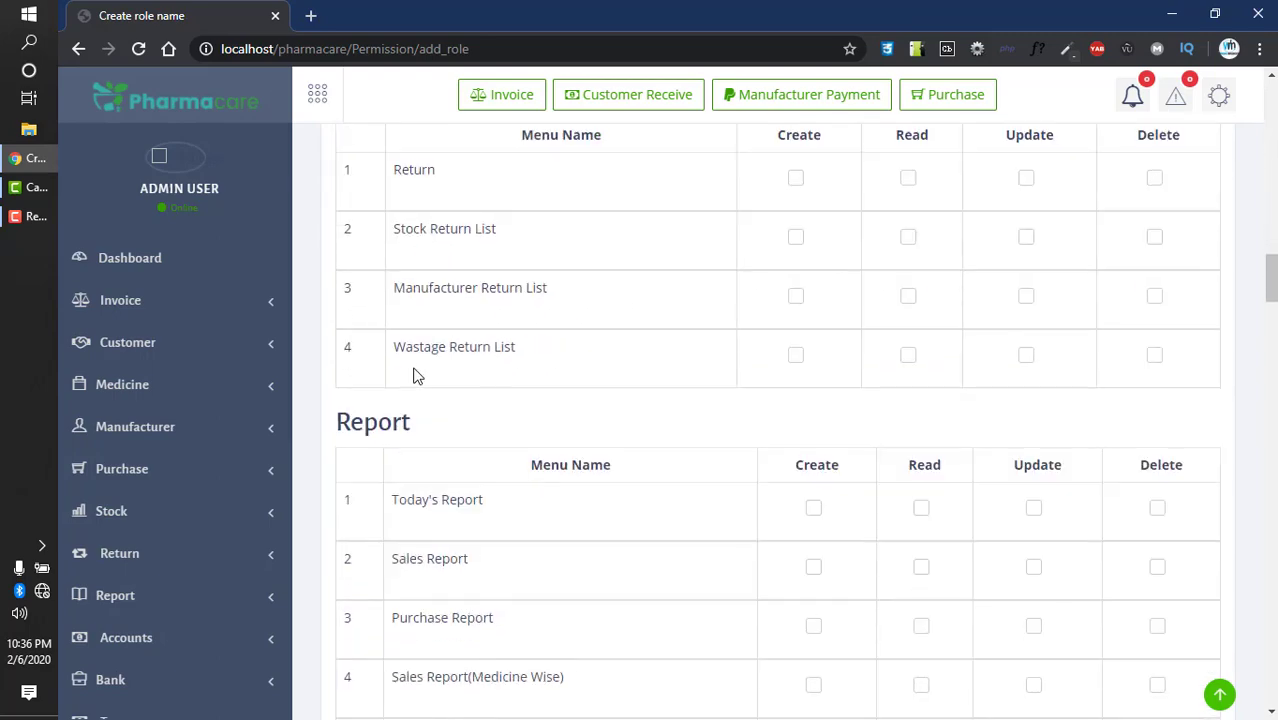
{"action": "scroll", "coordinate": [418, 375], "scroll_direction": "down", "scroll_amount": 20}
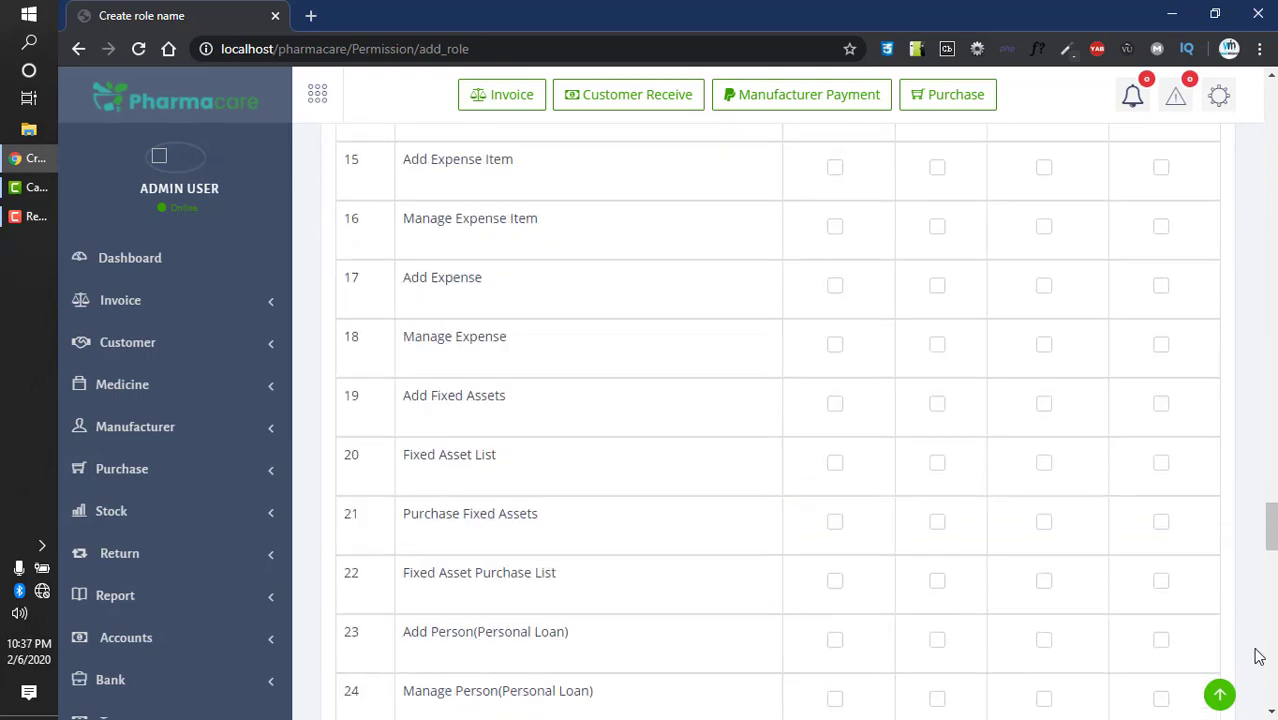
{"action": "scroll", "coordinate": [1258, 656], "scroll_direction": "down", "scroll_amount": 5}
{"action": "left_click_drag", "start_coordinate": [1270, 570], "coordinate": [1270, 100]}
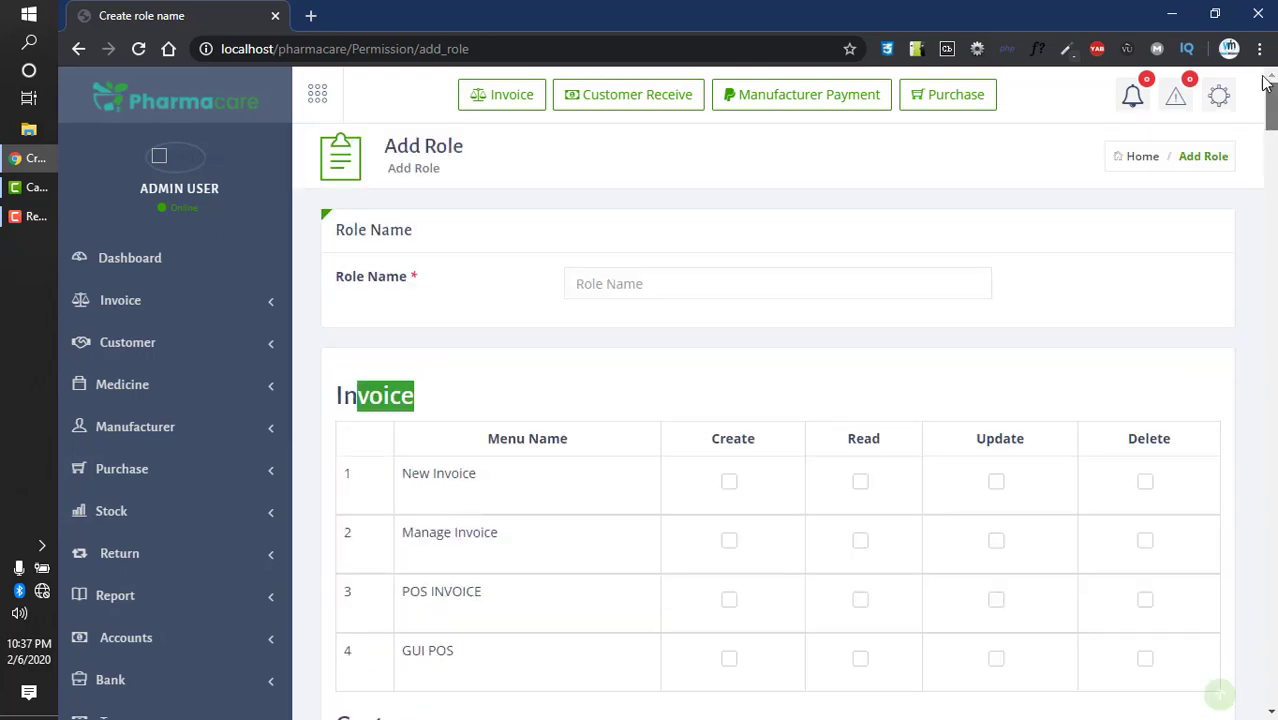
{"action": "left_click", "coordinate": [659, 272]}
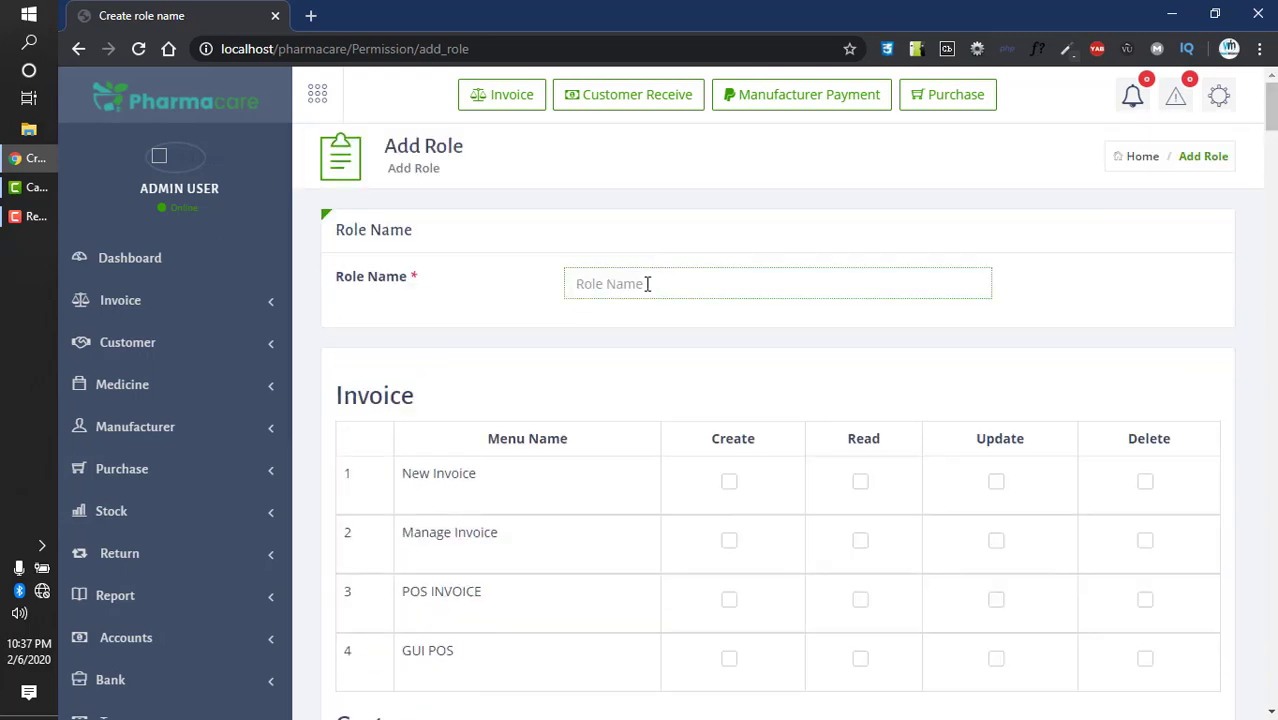
{"action": "type", "text": "Supplier"}
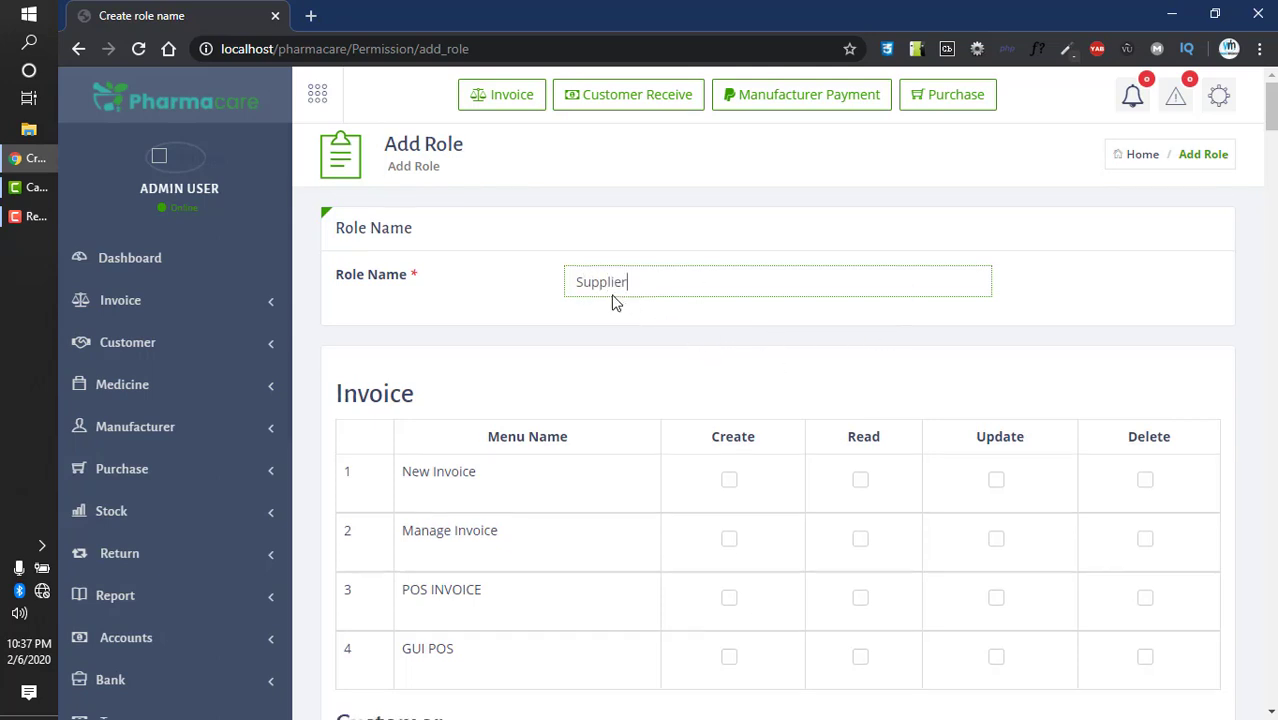
- Tick Create, Read, Update and Delete for both New Invoice and Add Customer
{"action": "scroll", "coordinate": [416, 344], "scroll_direction": "down", "scroll_amount": 2}
{"action": "left_click_drag", "start_coordinate": [425, 279], "coordinate": [691, 288]}
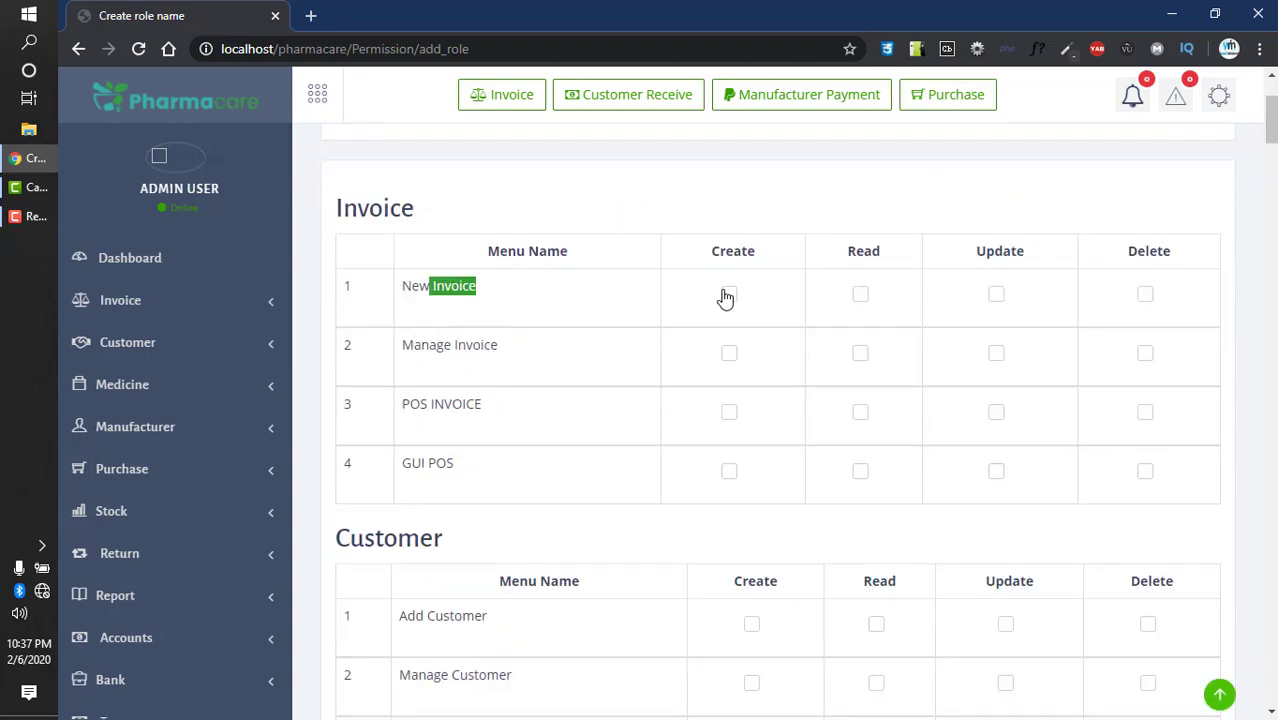
{"action": "left_click", "coordinate": [728, 295]}
{"action": "left_click", "coordinate": [858, 296]}
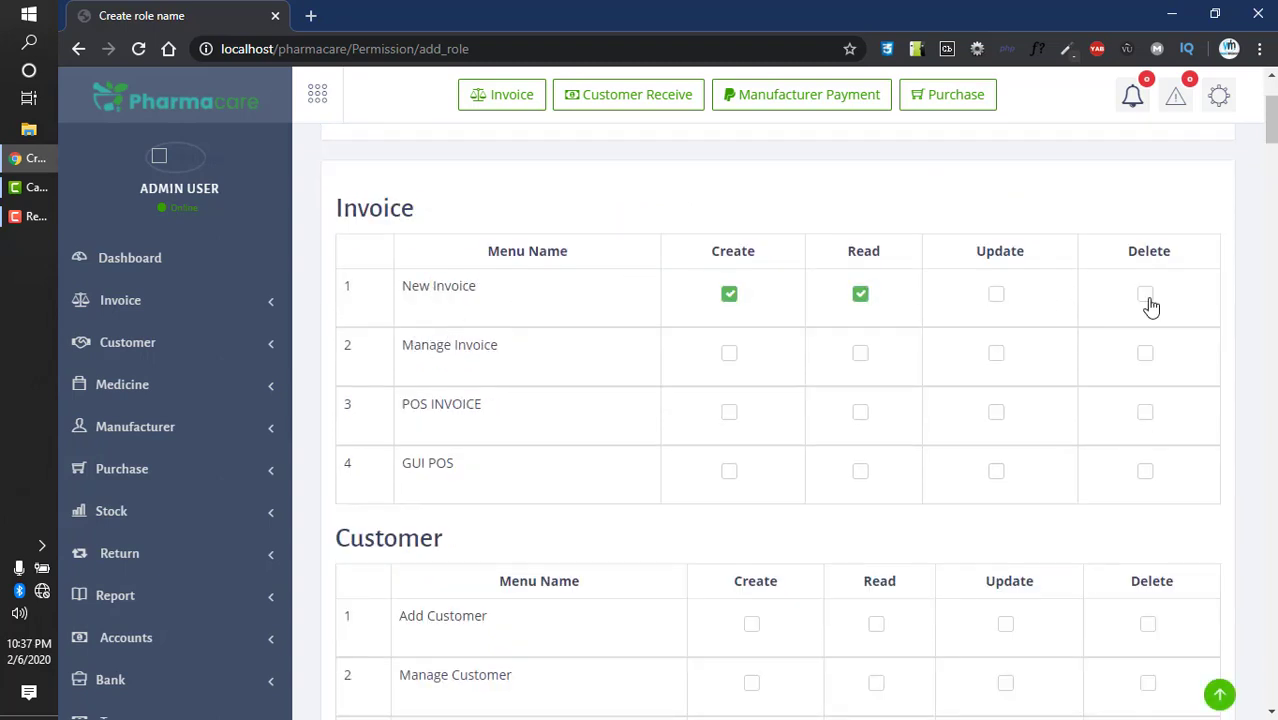
{"action": "left_click", "coordinate": [1145, 294]}
{"action": "left_click", "coordinate": [996, 294]}
{"action": "scroll", "coordinate": [537, 407], "scroll_direction": "down", "scroll_amount": 4}
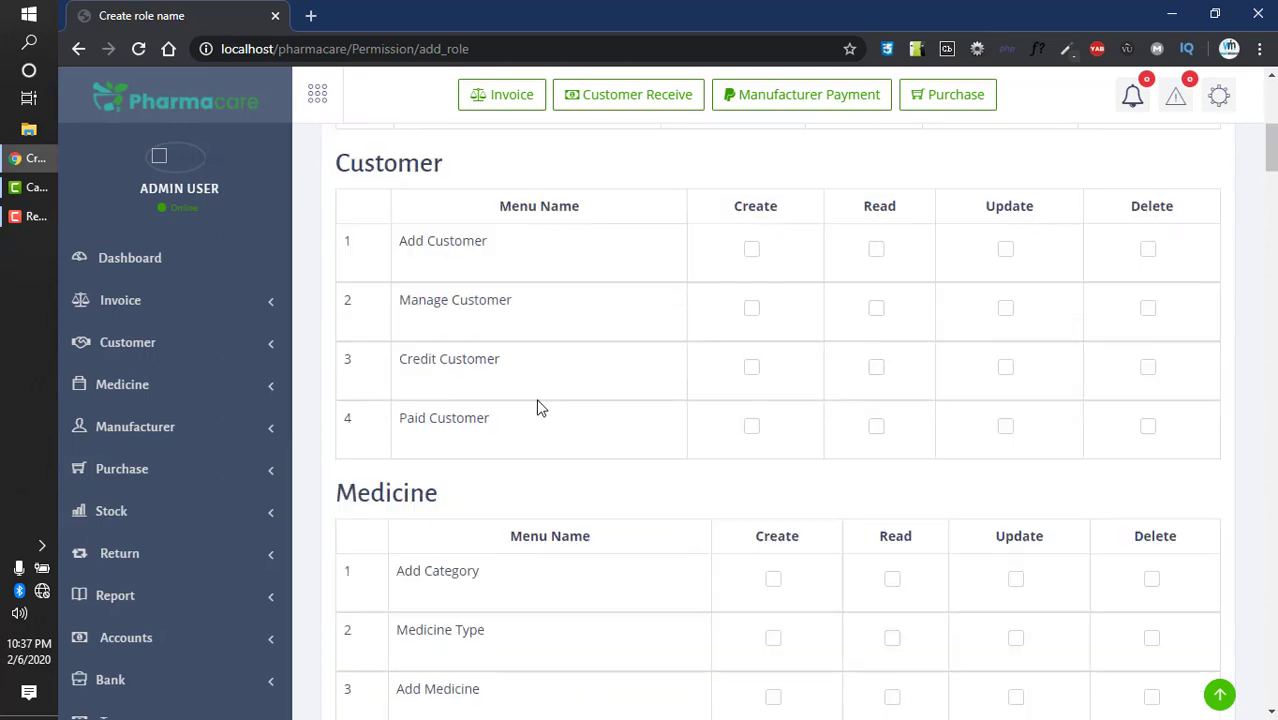
{"action": "left_click", "coordinate": [756, 251]}
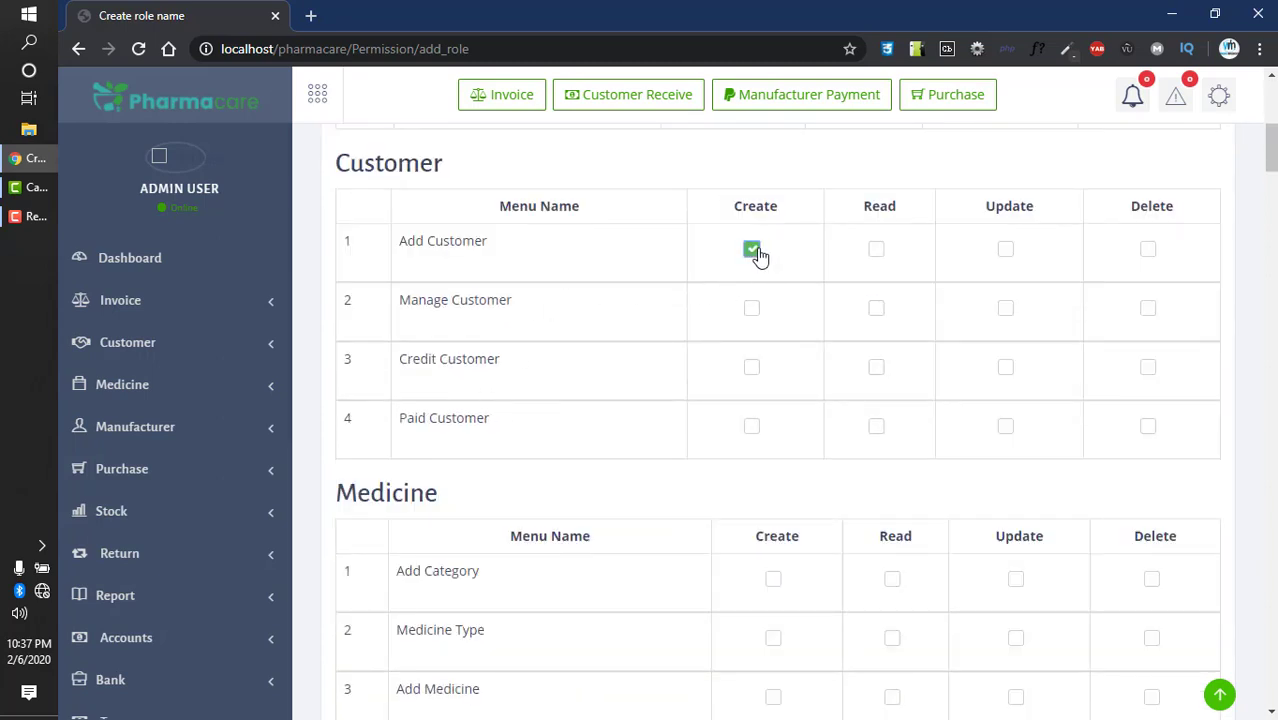
{"action": "left_click", "coordinate": [880, 258]}
{"action": "left_click", "coordinate": [1006, 249]}
{"action": "left_click", "coordinate": [1148, 249]}
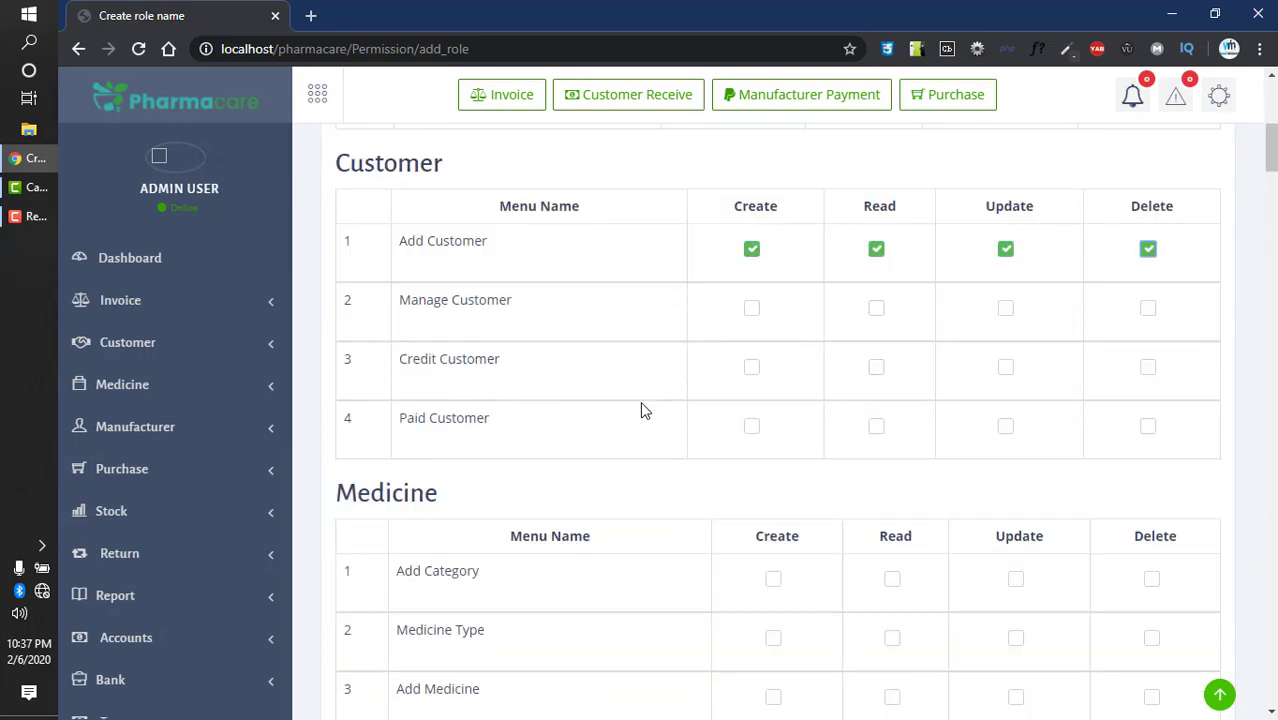
- Save the Supplier role and check the success confirmation
{"action": "scroll", "coordinate": [708, 476], "scroll_direction": "down", "scroll_amount": 15}
{"action": "scroll", "coordinate": [770, 563], "scroll_direction": "down", "scroll_amount": 20}
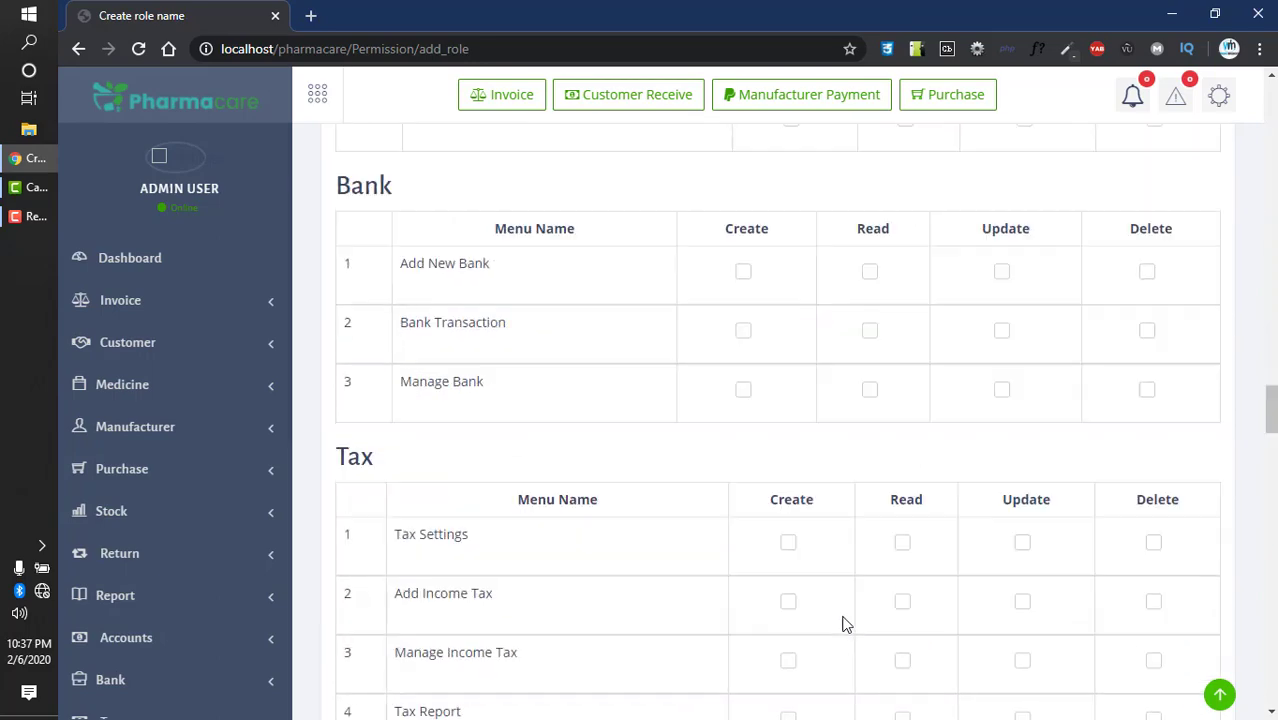
{"action": "scroll", "coordinate": [846, 627], "scroll_direction": "down", "scroll_amount": 20}
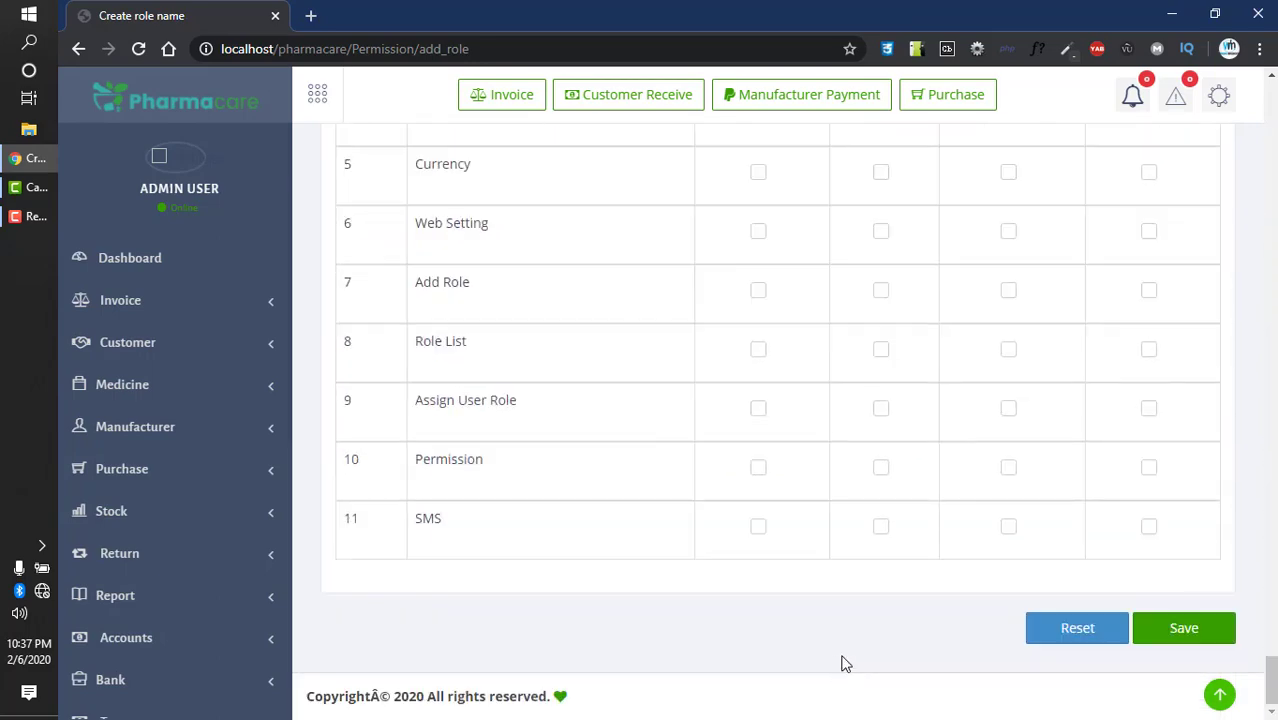
{"action": "left_click", "coordinate": [1178, 627]}
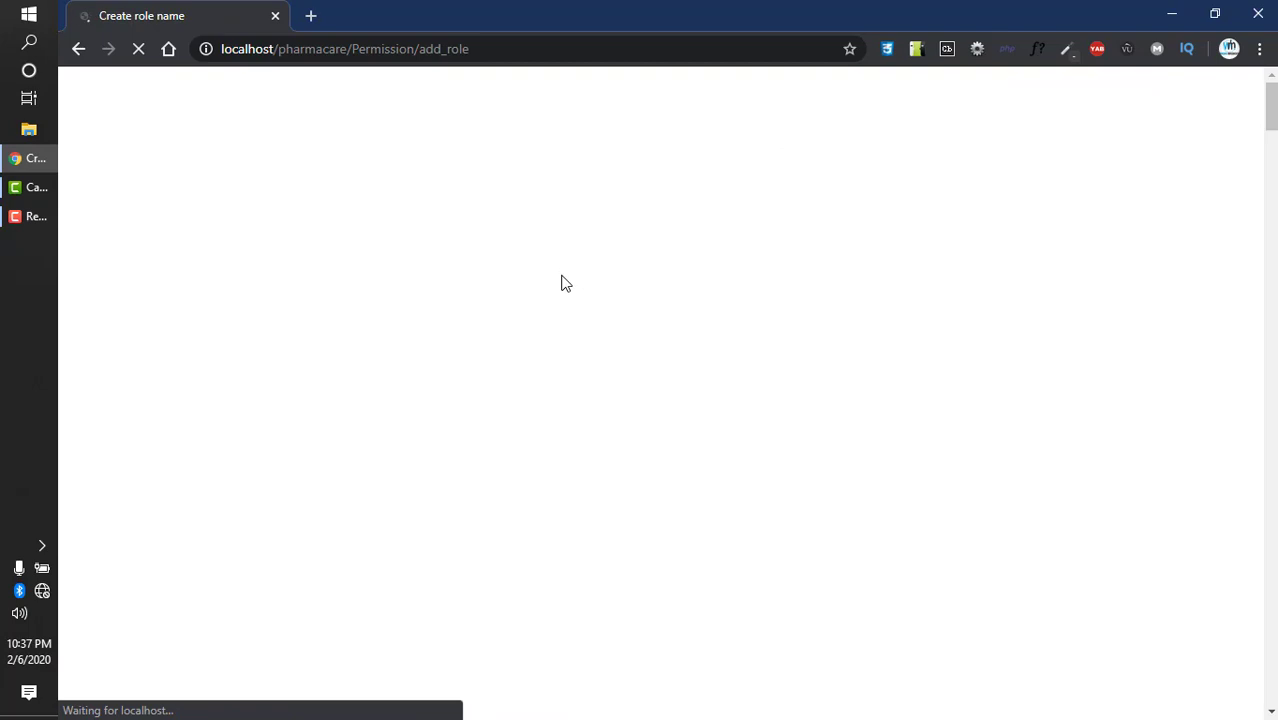
{"action": "scroll", "coordinate": [530, 440], "scroll_direction": "down", "scroll_amount": 3}
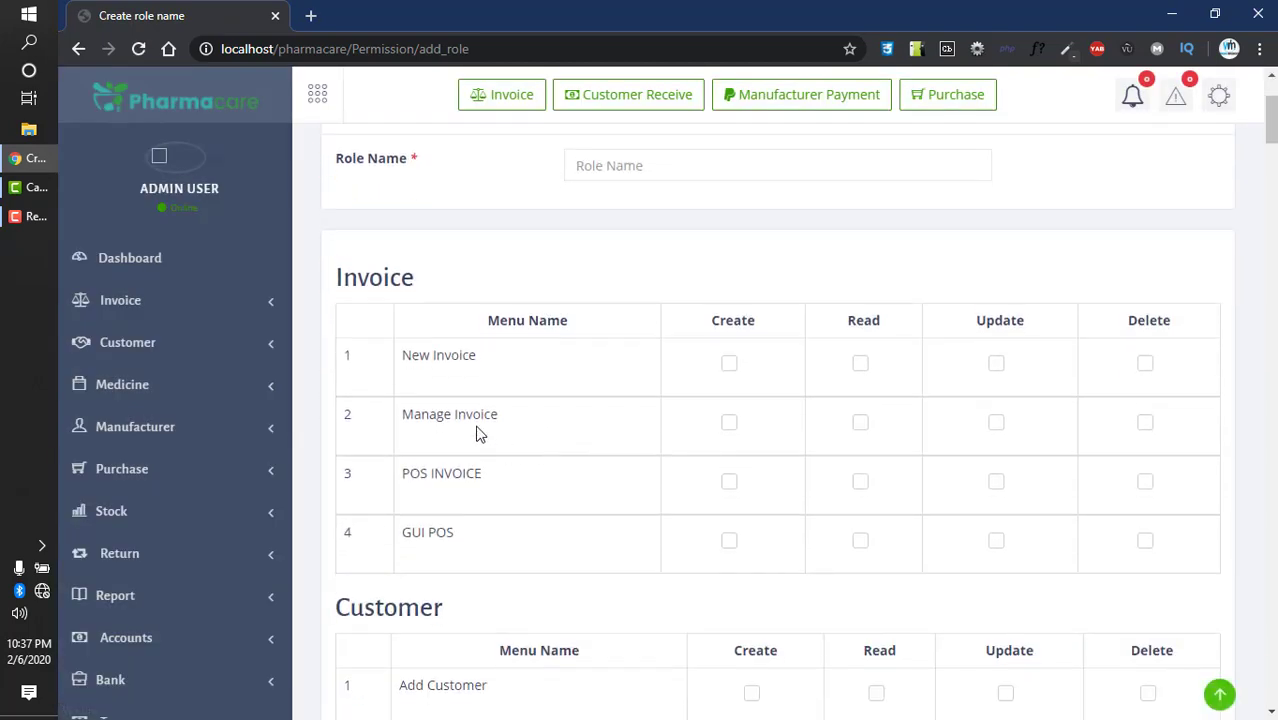
{"action": "scroll", "coordinate": [573, 292], "scroll_direction": "up", "scroll_amount": 1}
{"action": "scroll", "coordinate": [705, 337], "scroll_direction": "down", "scroll_amount": 4}
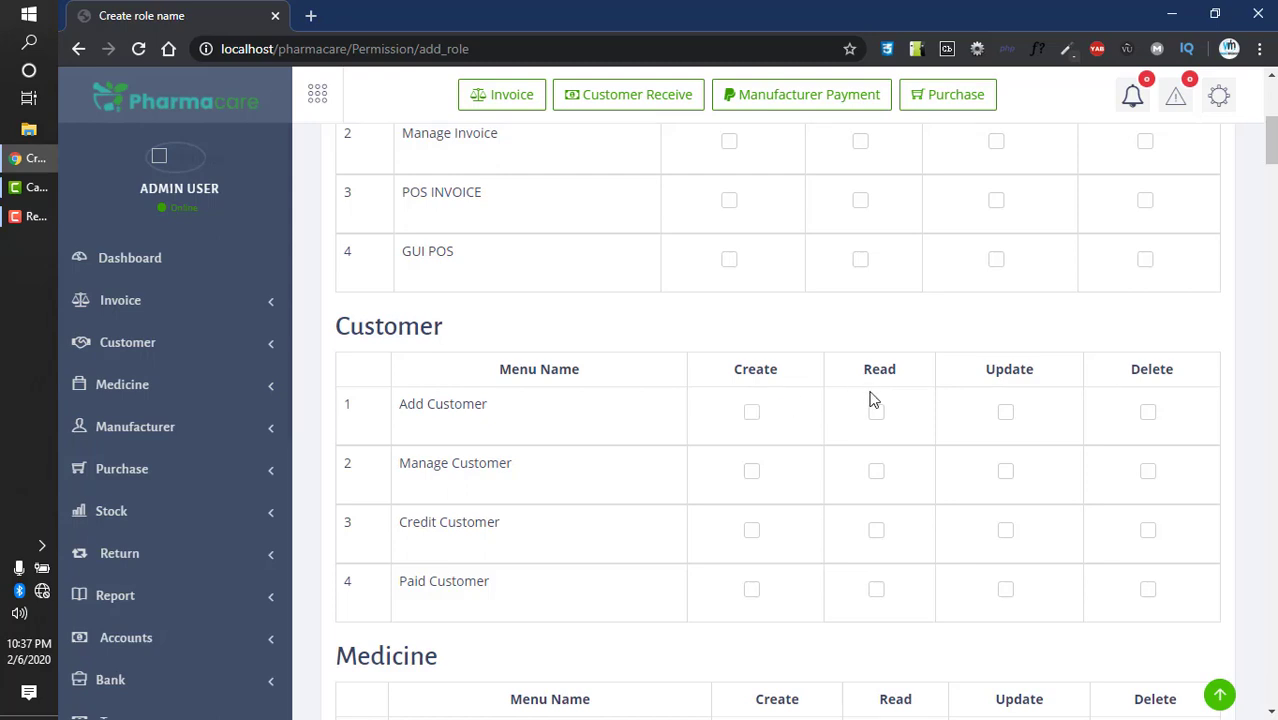
{"action": "scroll", "coordinate": [423, 401], "scroll_direction": "down", "scroll_amount": 5}
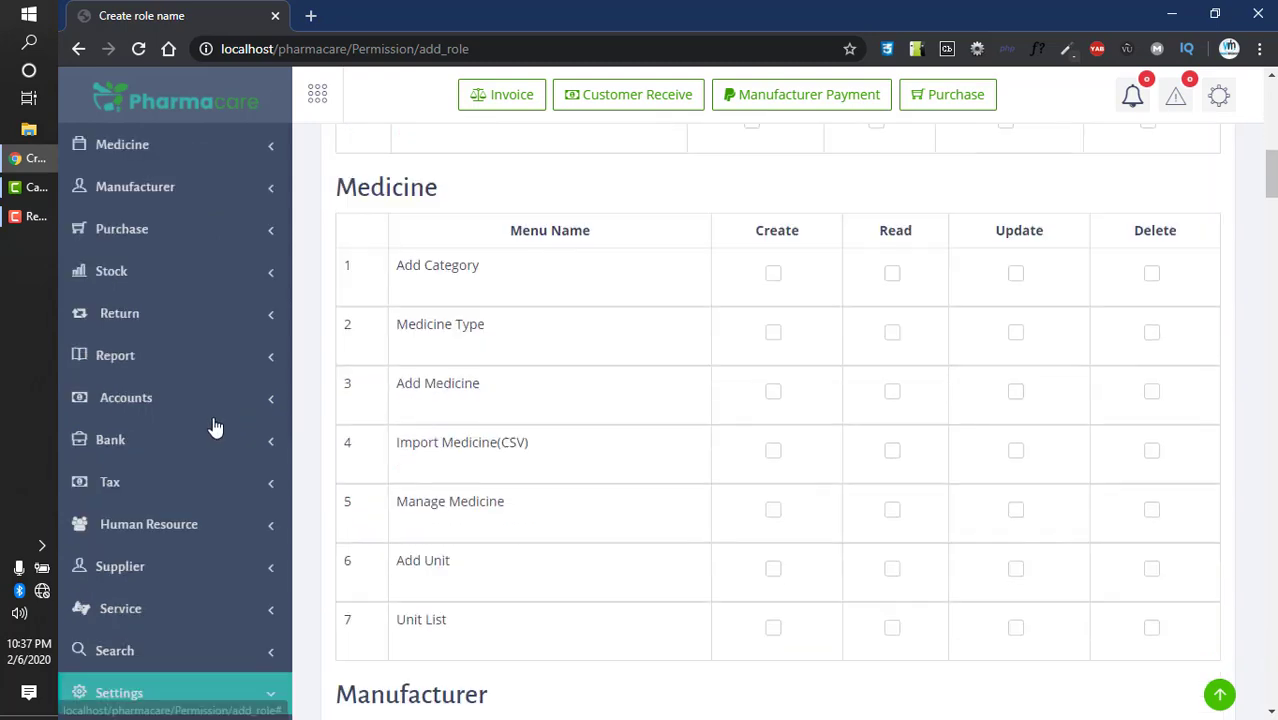
{"action": "scroll", "coordinate": [209, 500], "scroll_direction": "down", "scroll_amount": 3}
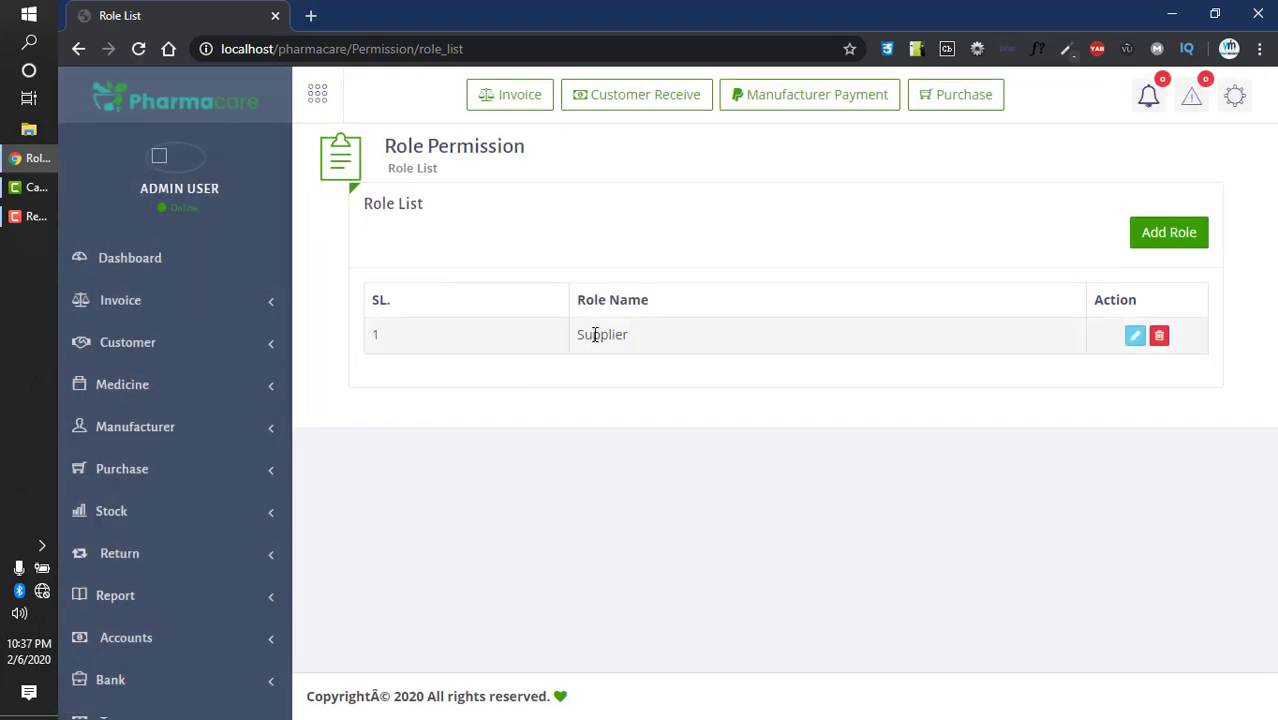
- Highlight the newly created Supplier role in the role list
{"action": "left_click_drag", "start_coordinate": [592, 334], "coordinate": [650, 336]}
{"action": "left_click", "coordinate": [572, 420]}
{"action": "scroll", "coordinate": [78, 492], "scroll_direction": "down", "scroll_amount": 5}
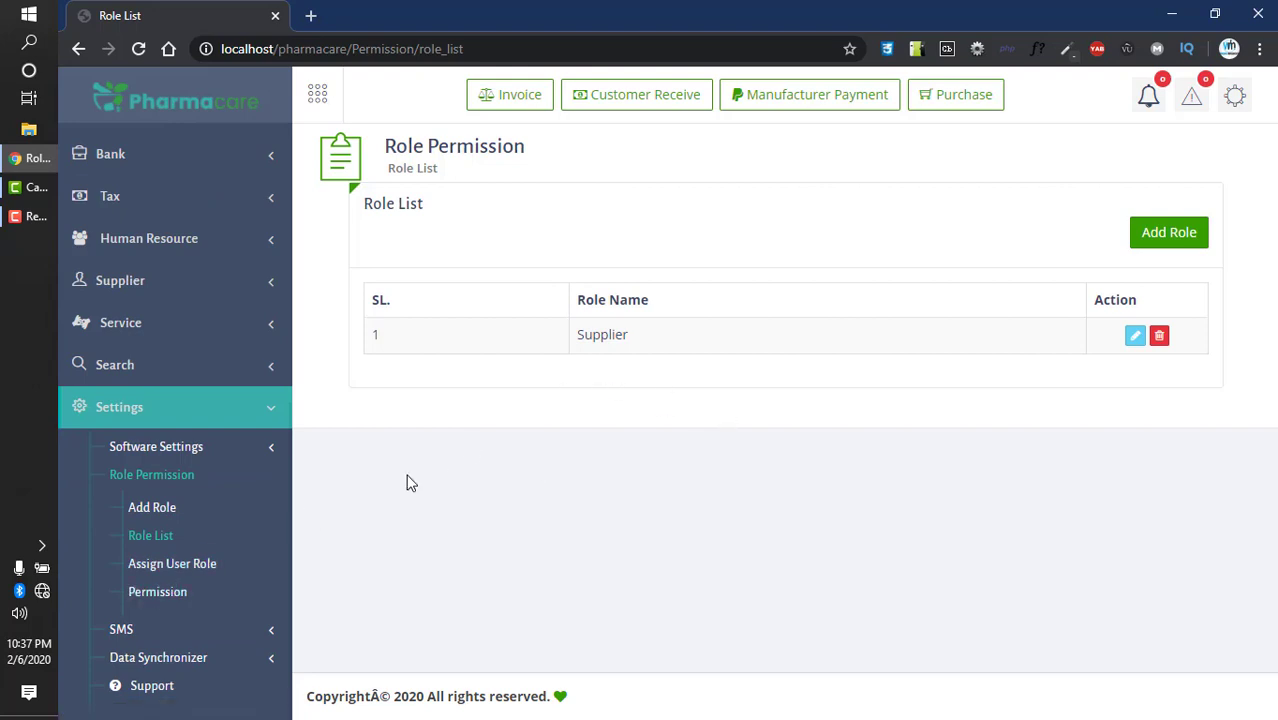
- On Assign User Role, give the second user account the Supplier role and save it
{"action": "left_click", "coordinate": [176, 566]}
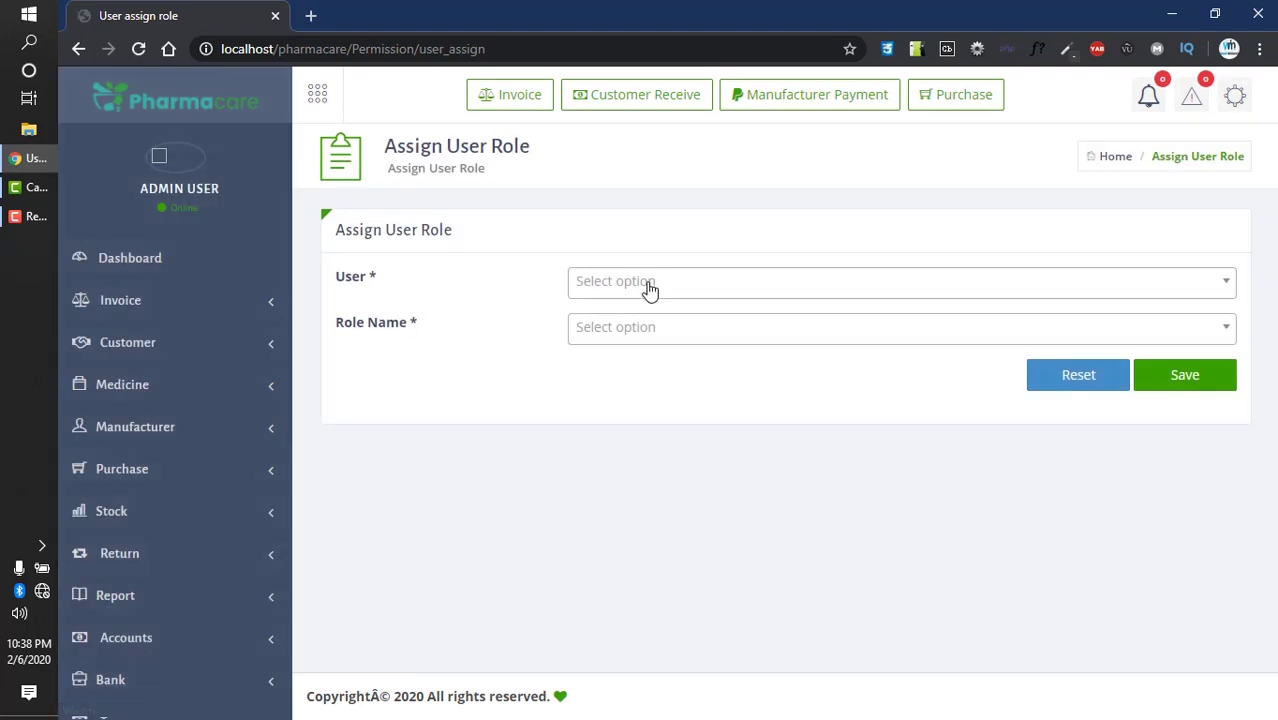
{"action": "left_click", "coordinate": [655, 281]}
{"action": "left_click", "coordinate": [617, 385]}
{"action": "left_click", "coordinate": [607, 289]}
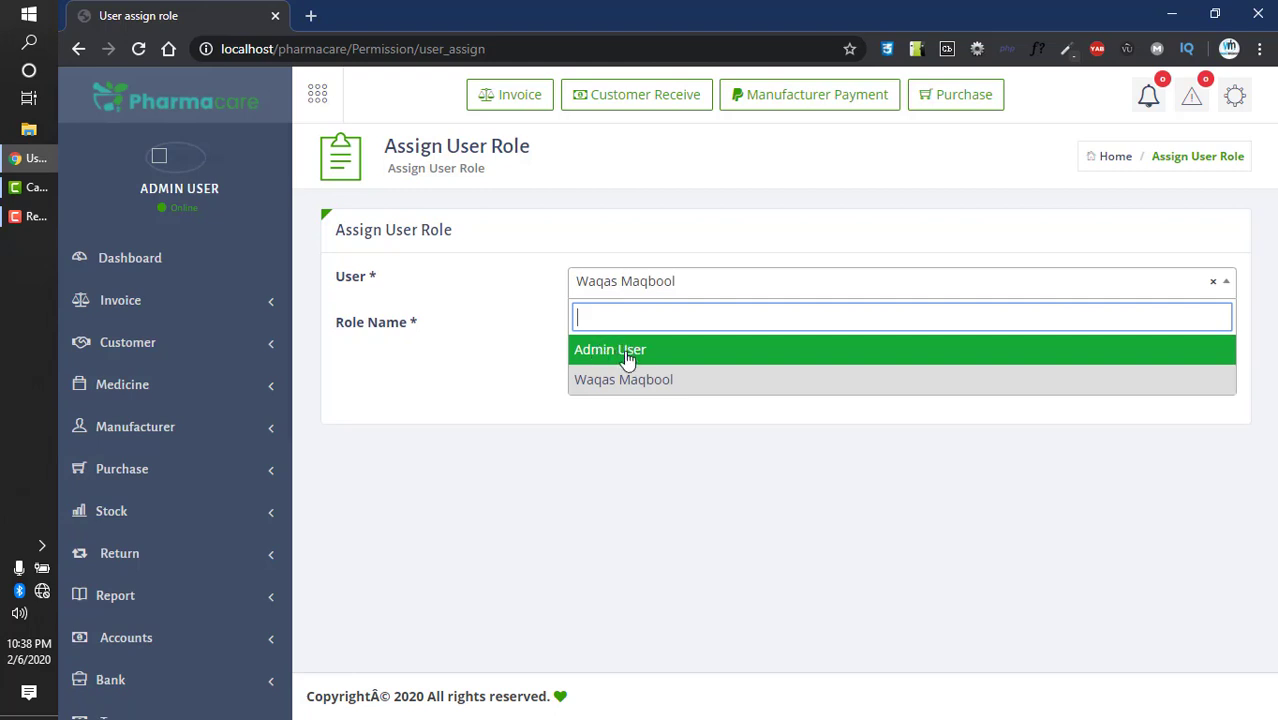
{"action": "left_click", "coordinate": [607, 384]}
{"action": "left_click", "coordinate": [613, 337]}
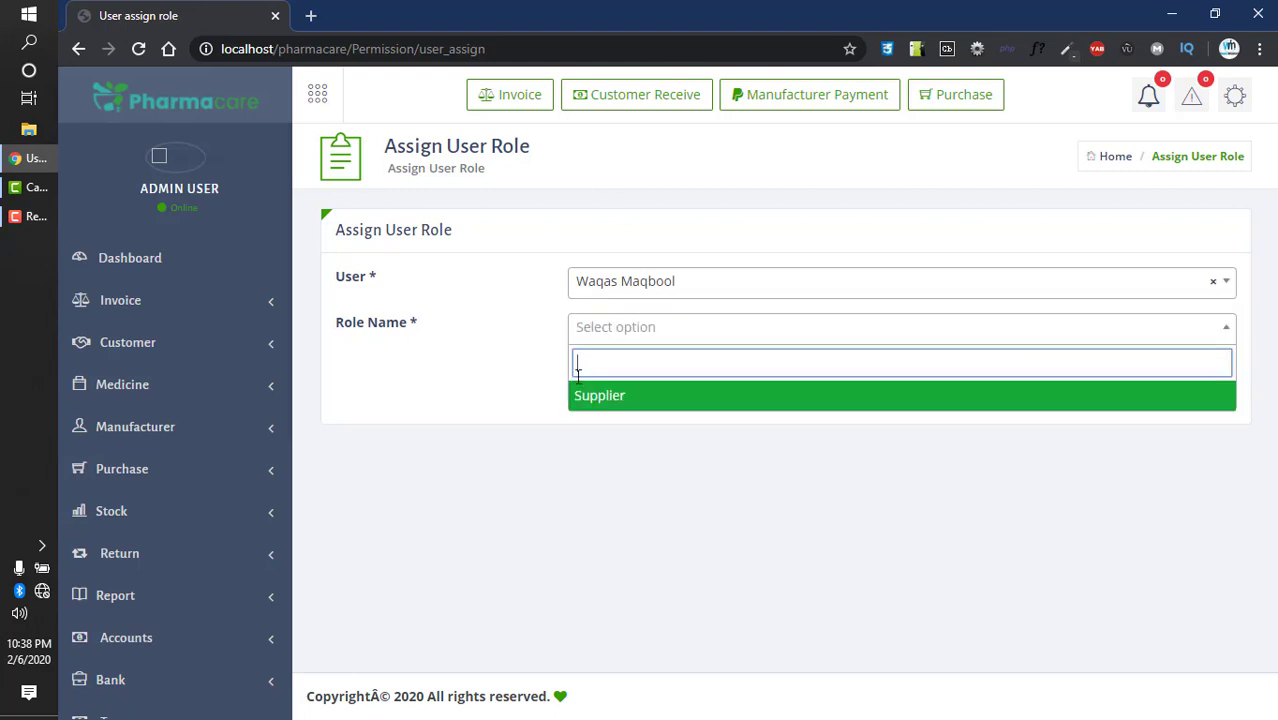
{"action": "left_click", "coordinate": [601, 403]}
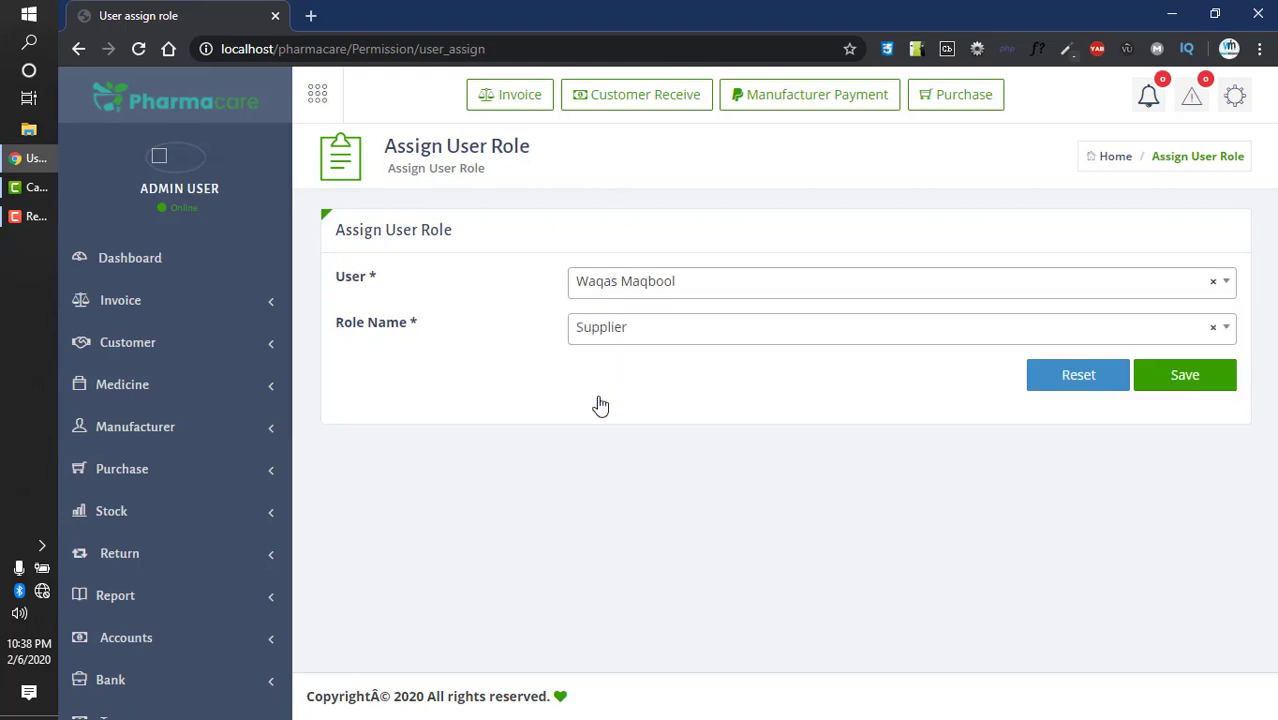
{"action": "left_click", "coordinate": [1182, 384]}
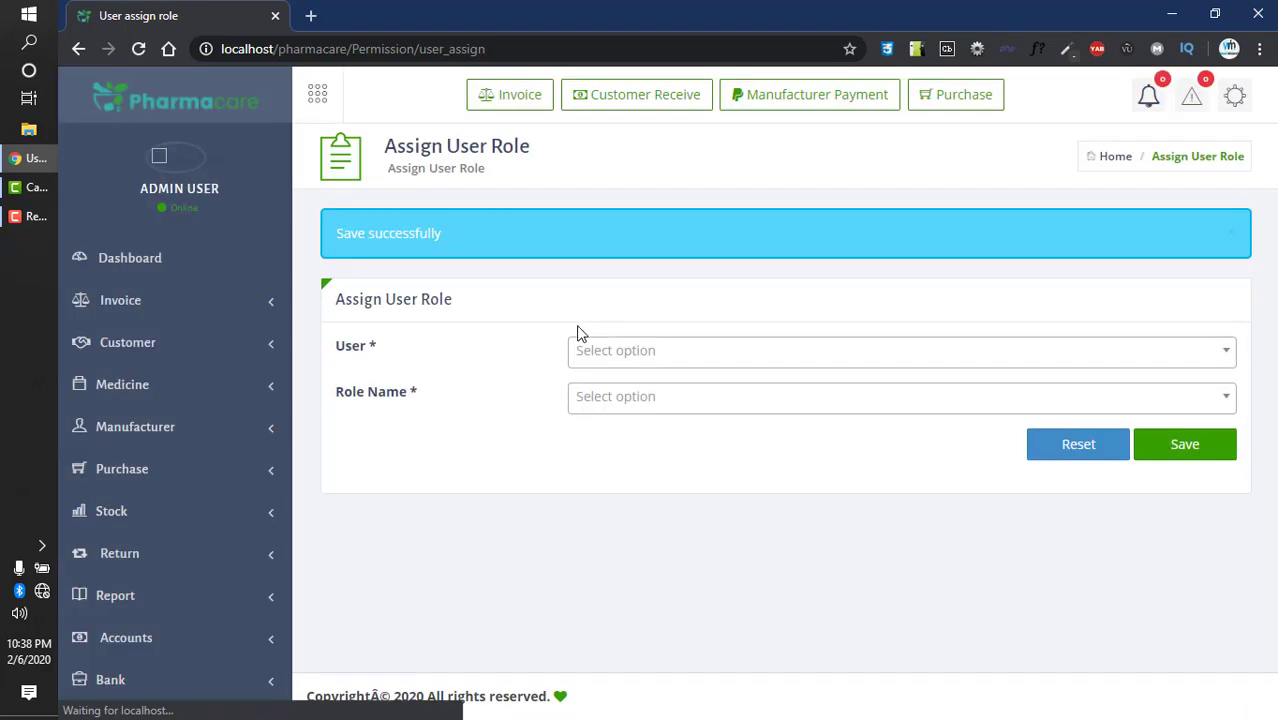
{"action": "left_click_drag", "start_coordinate": [590, 275], "coordinate": [470, 305]}
{"action": "scroll", "coordinate": [177, 422], "scroll_direction": "down", "scroll_amount": 5}
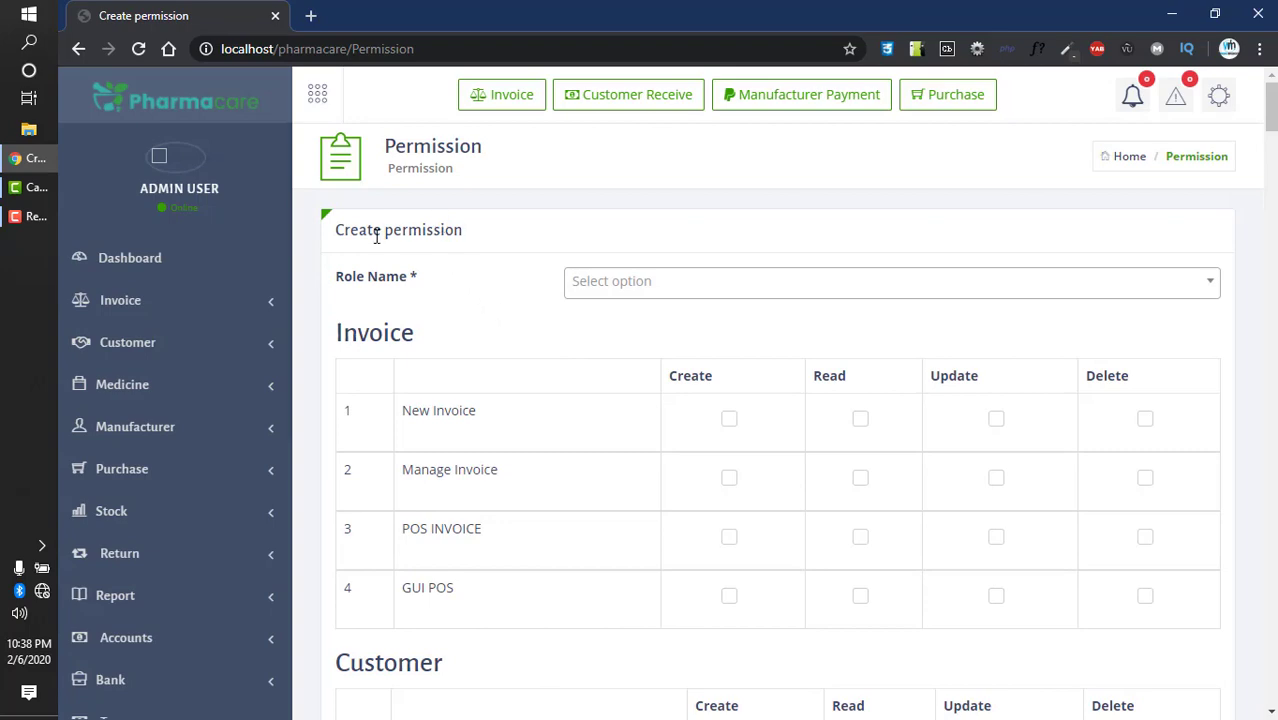
- Scroll through the per-module create, read, update and delete permission table, then open Sms Configuration
{"action": "left_click_drag", "start_coordinate": [376, 235], "coordinate": [485, 257]}
{"action": "scroll", "coordinate": [480, 257], "scroll_direction": "down", "scroll_amount": 1}
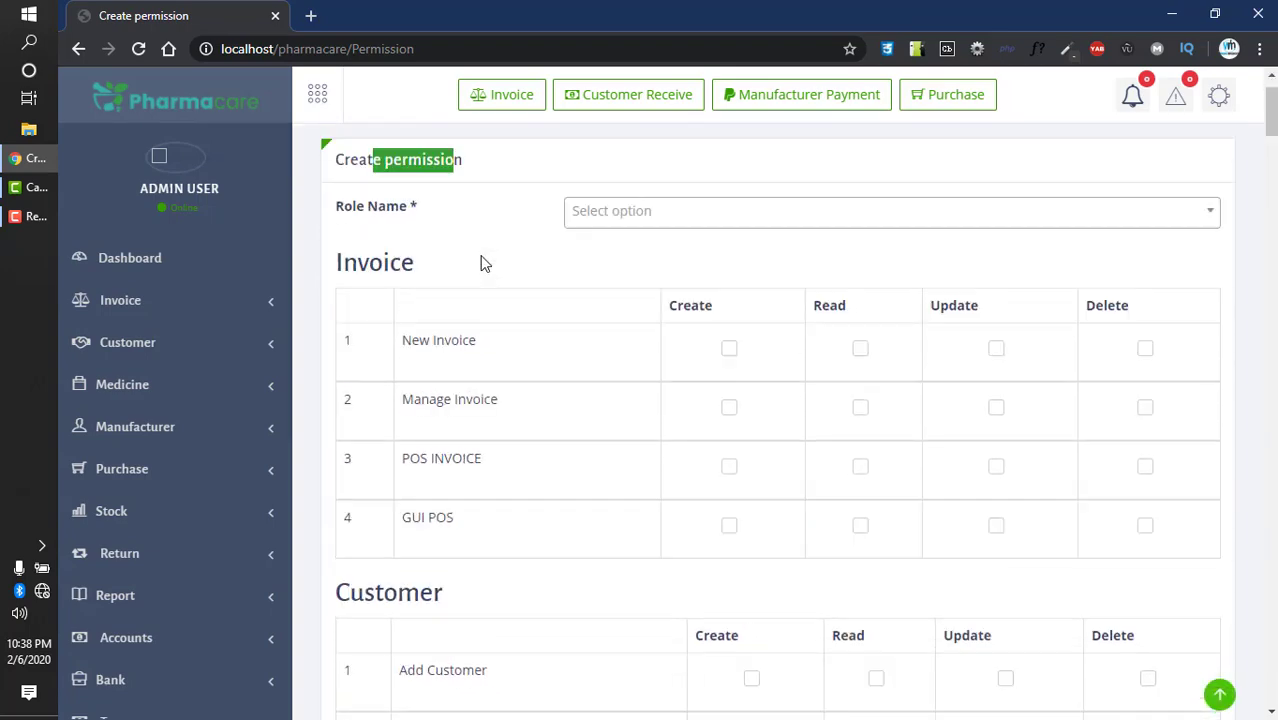
{"action": "scroll", "coordinate": [480, 263], "scroll_direction": "up", "scroll_amount": 1}
{"action": "scroll", "coordinate": [600, 320], "scroll_direction": "down", "scroll_amount": 12}
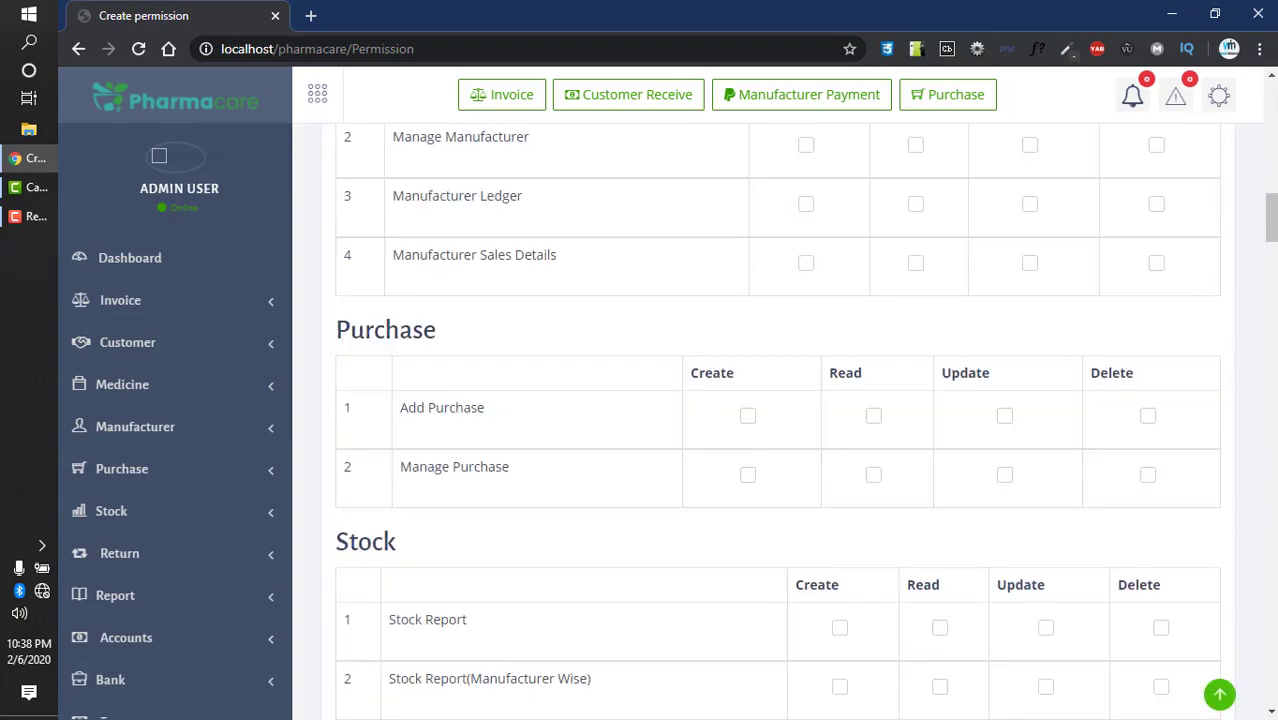
{"action": "left_click_drag", "start_coordinate": [1271, 235], "coordinate": [1272, 700]}
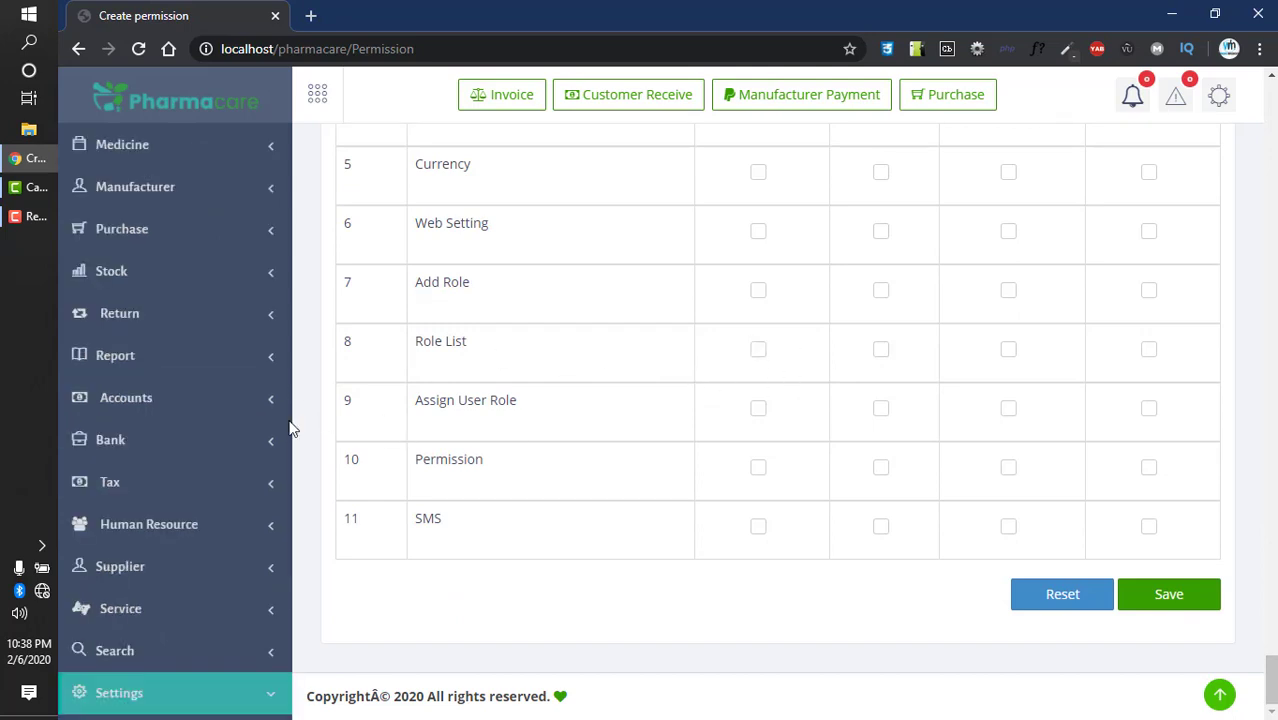
{"action": "scroll", "coordinate": [250, 450], "scroll_direction": "down", "scroll_amount": 3}
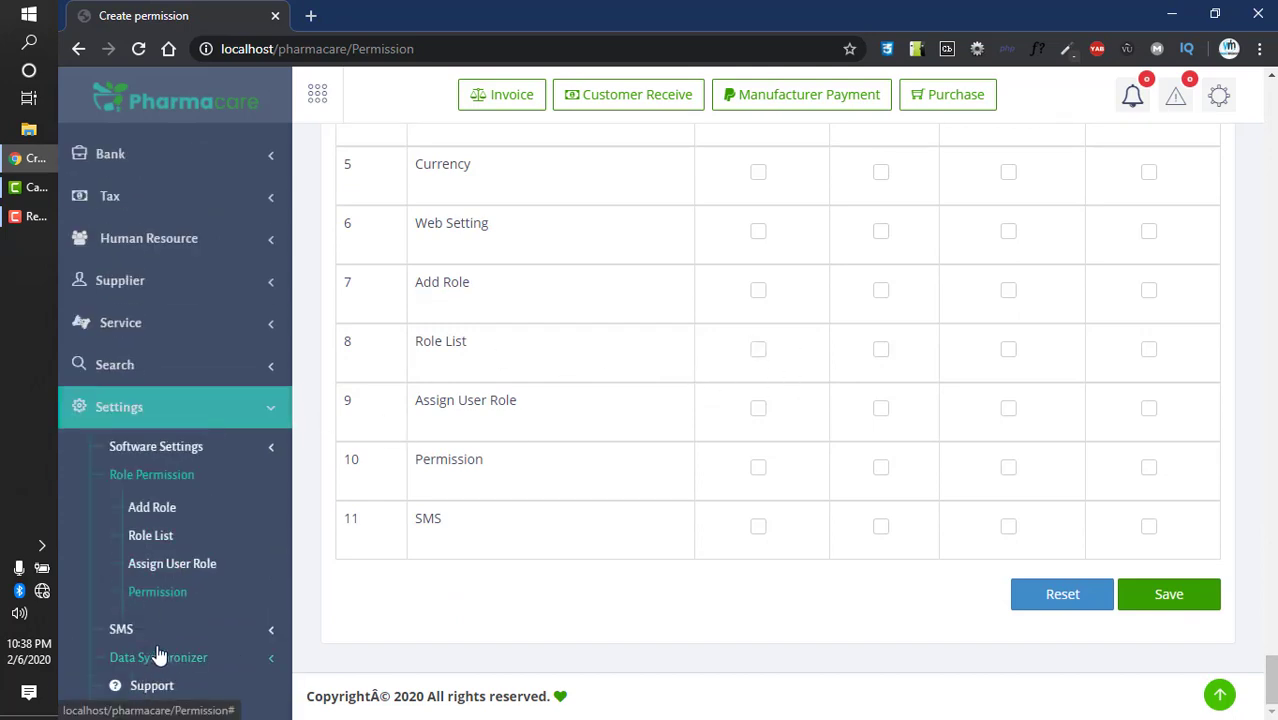
{"action": "left_click", "coordinate": [118, 630]}
{"action": "left_click", "coordinate": [178, 627]}
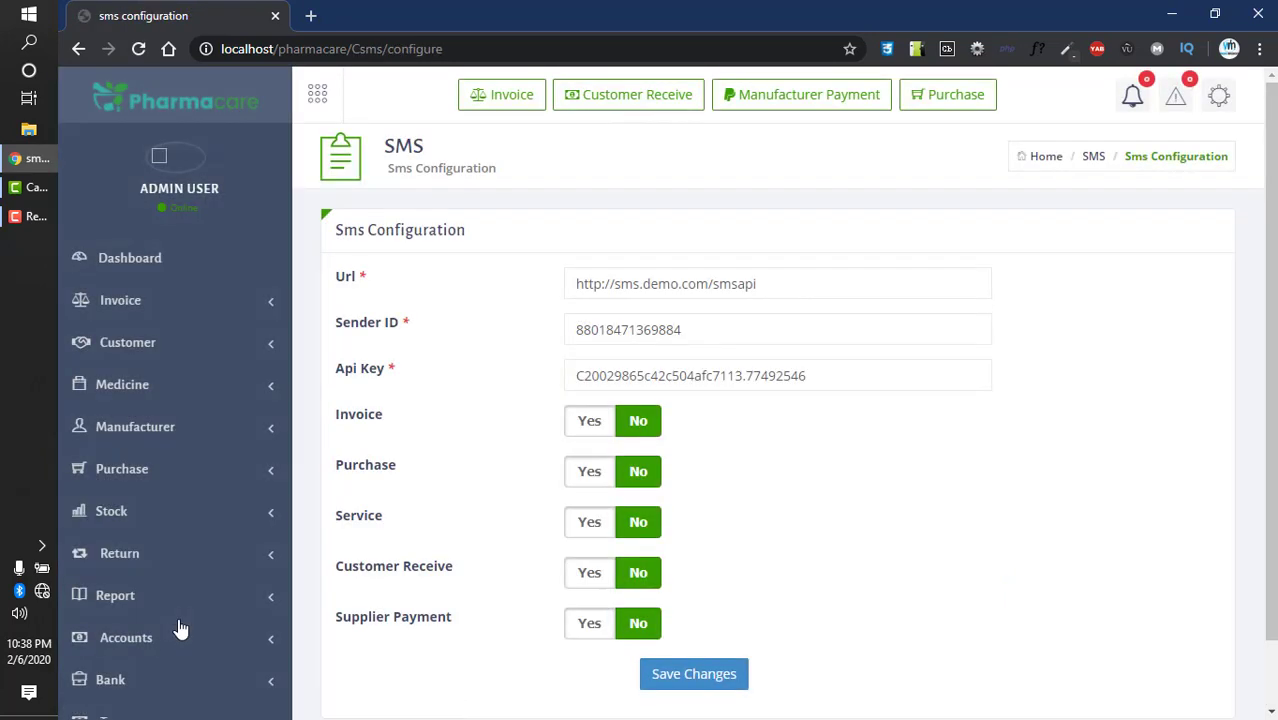
{"action": "left_click_drag", "start_coordinate": [794, 289], "coordinate": [425, 296]}
{"action": "left_click_drag", "start_coordinate": [697, 335], "coordinate": [482, 322]}
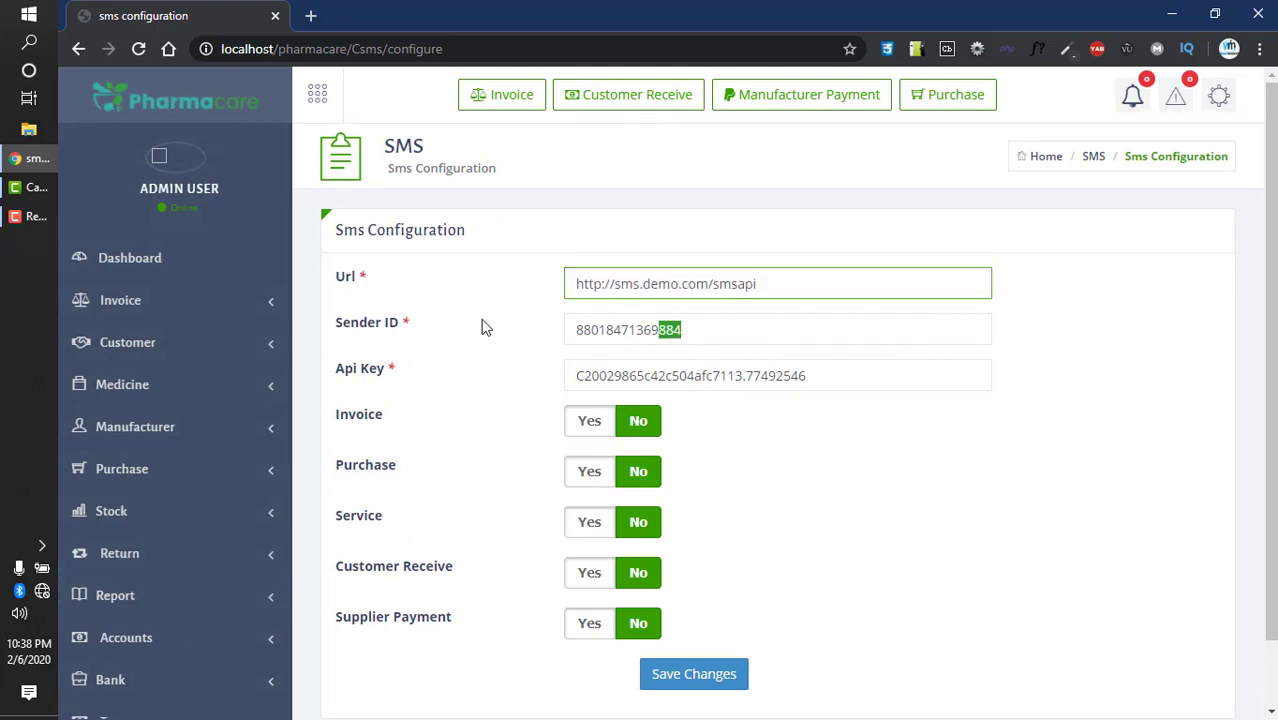
{"action": "left_click_drag", "start_coordinate": [867, 405], "coordinate": [346, 345]}
- Confirm Invoice, Purchase, Service, Customer Receive and Supplier Payment notifications are No, then open Data Synchronizer > Web Setting
{"action": "scroll", "coordinate": [510, 385], "scroll_direction": "down", "scroll_amount": 1}
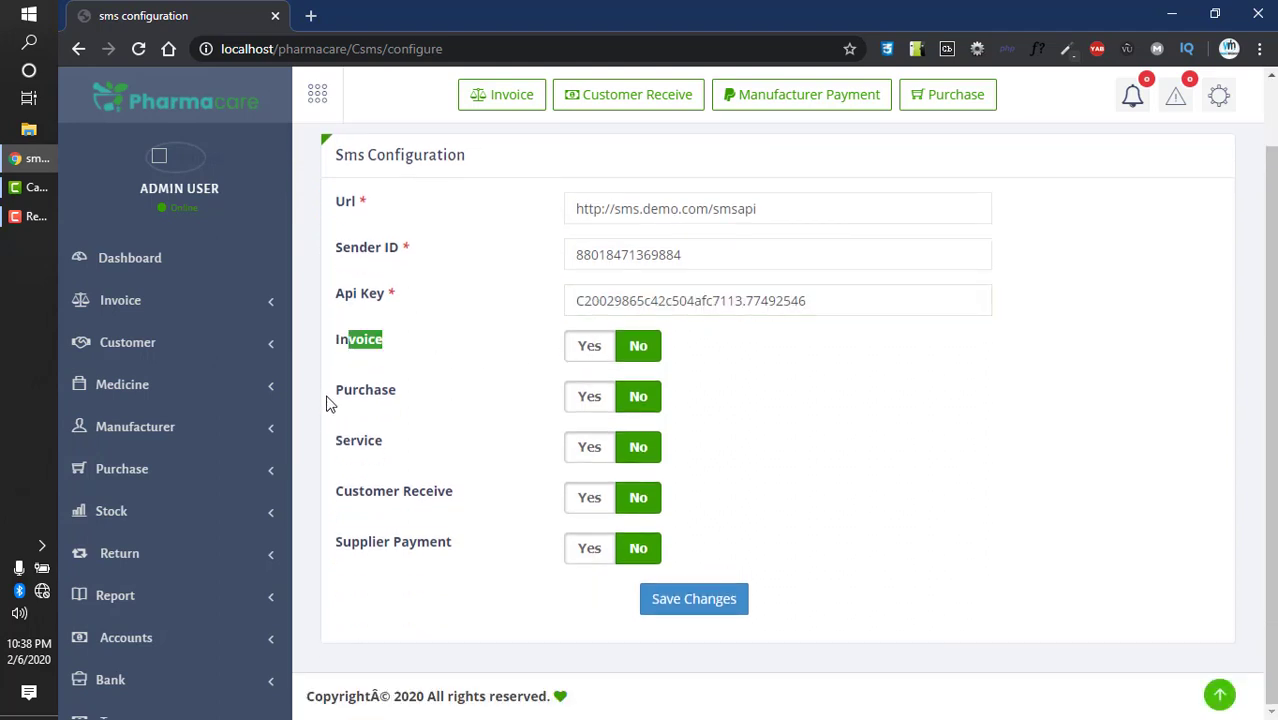
{"action": "left_click_drag", "start_coordinate": [331, 401], "coordinate": [428, 408]}
{"action": "left_click_drag", "start_coordinate": [349, 440], "coordinate": [384, 444]}
{"action": "left_click_drag", "start_coordinate": [377, 512], "coordinate": [458, 505]}
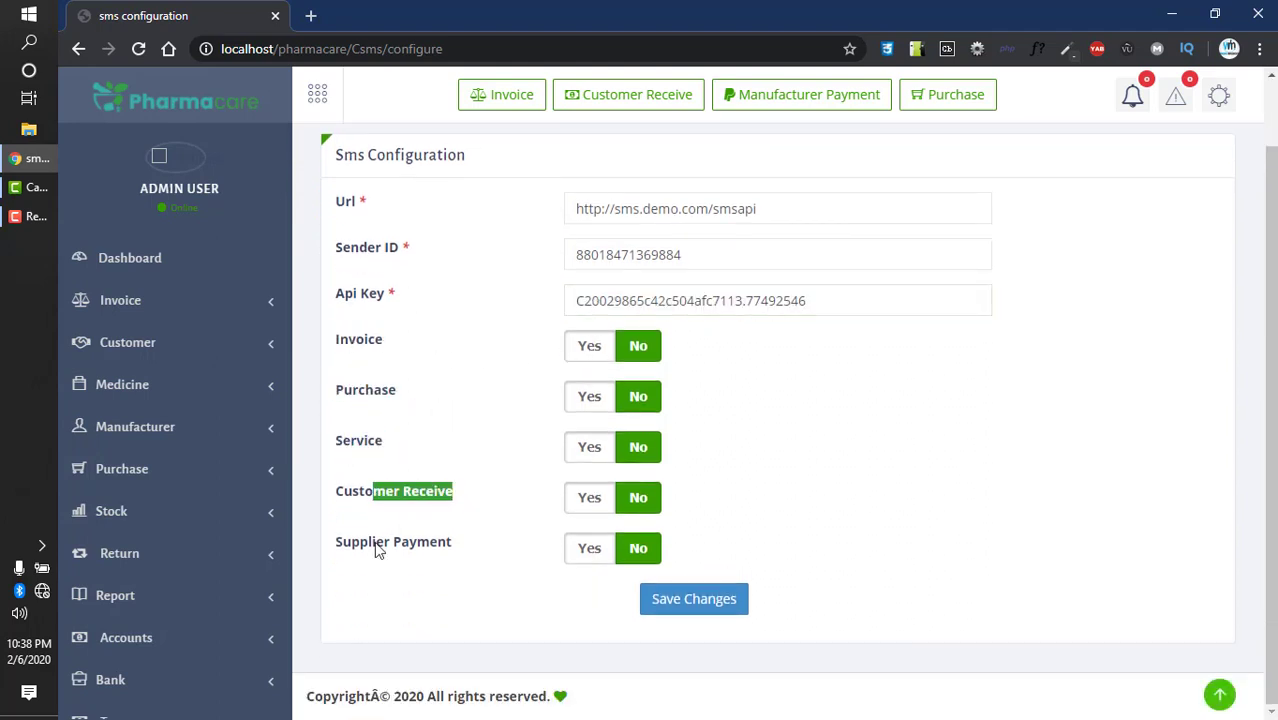
{"action": "left_click_drag", "start_coordinate": [381, 545], "coordinate": [477, 571]}
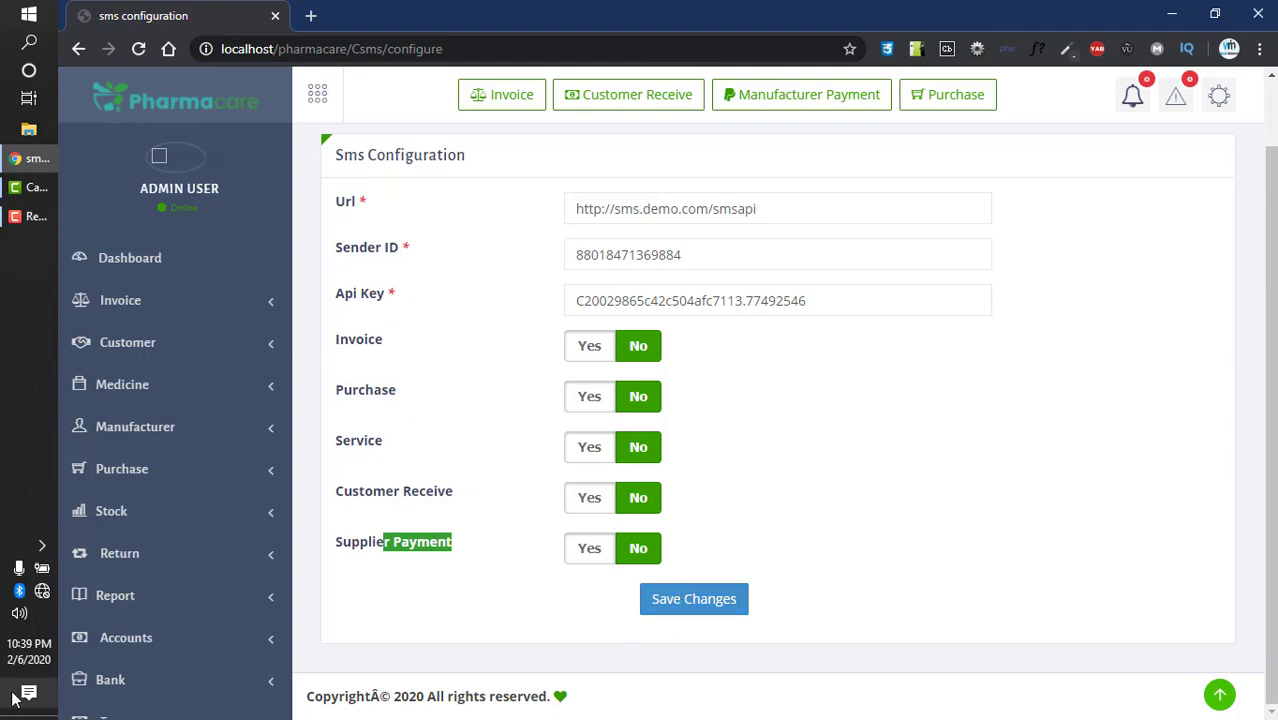
{"action": "scroll", "coordinate": [100, 682], "scroll_direction": "down", "scroll_amount": 4}
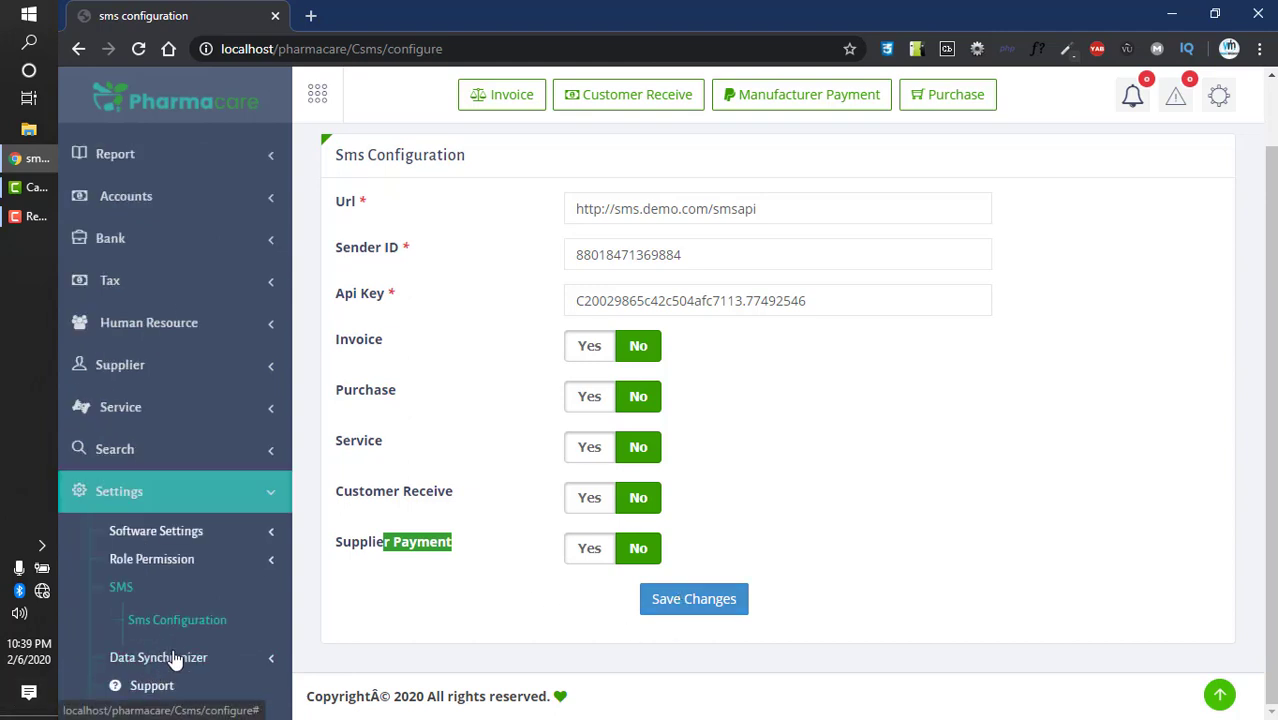
{"action": "left_click", "coordinate": [150, 660]}
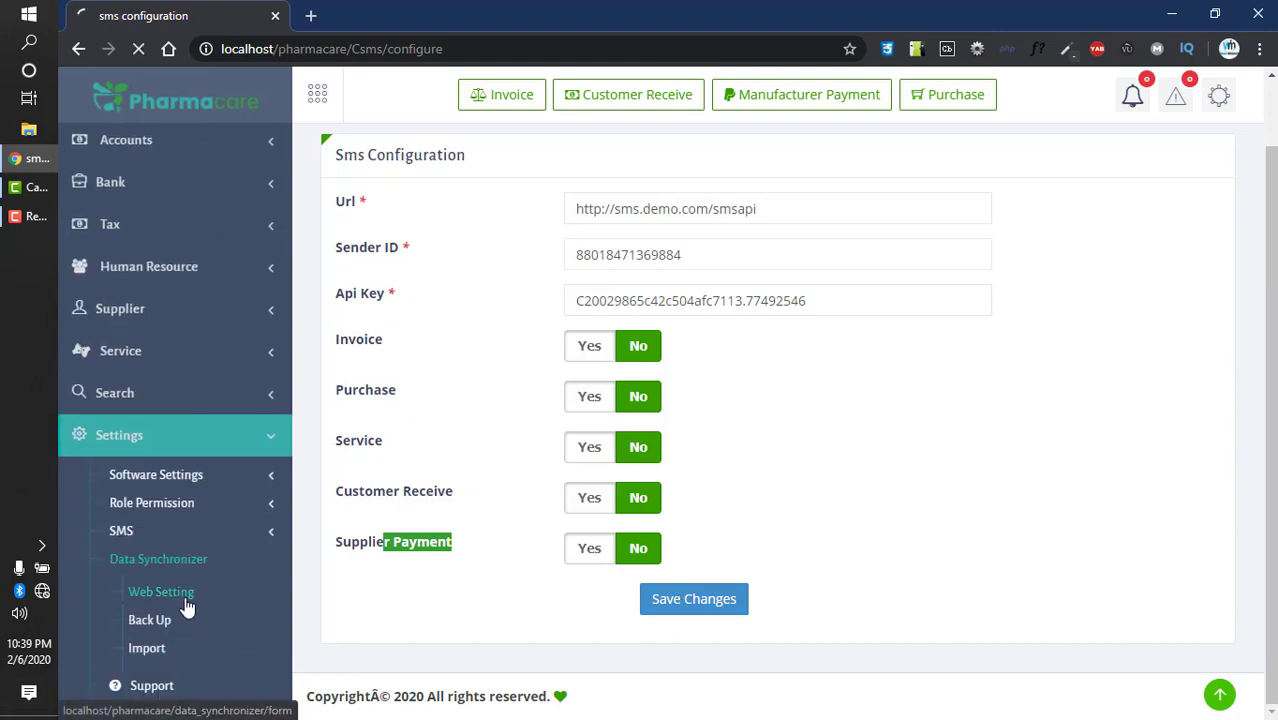
{"action": "left_click", "coordinate": [188, 607]}
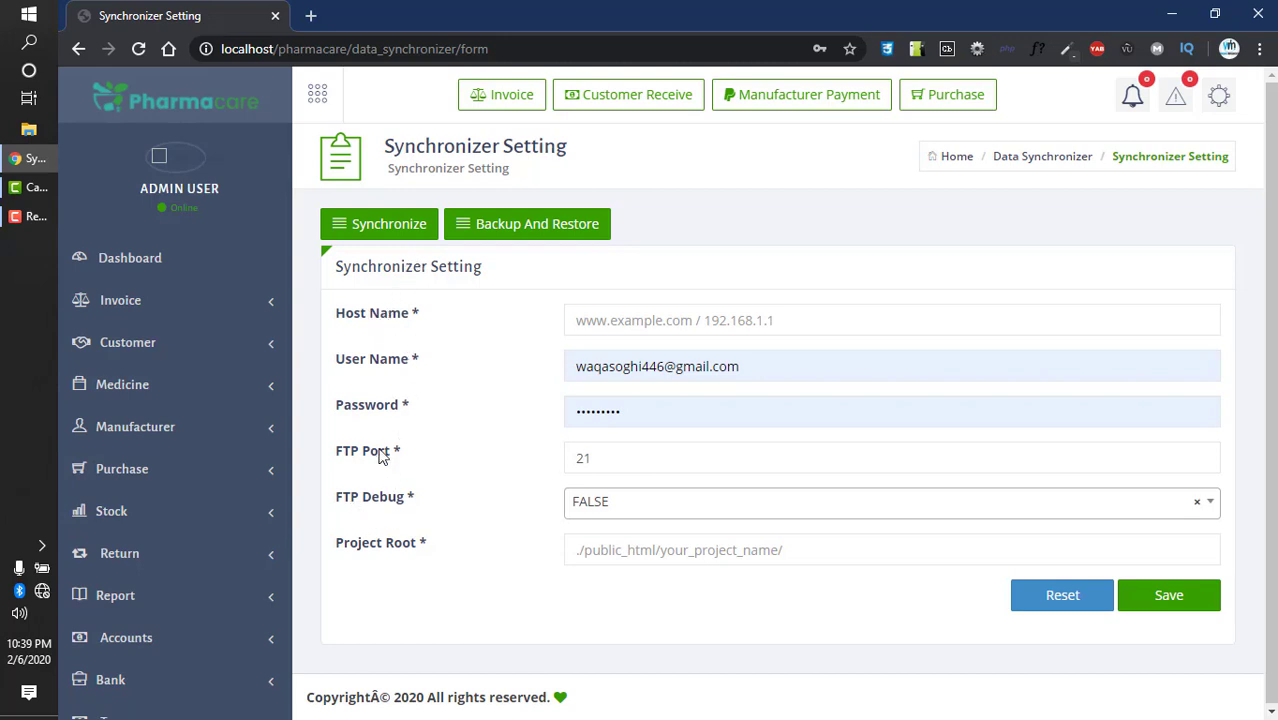
- View the Back Up page listing backup.sql, then go to Data Synchronizer > Import
{"action": "left_click", "coordinate": [472, 232]}
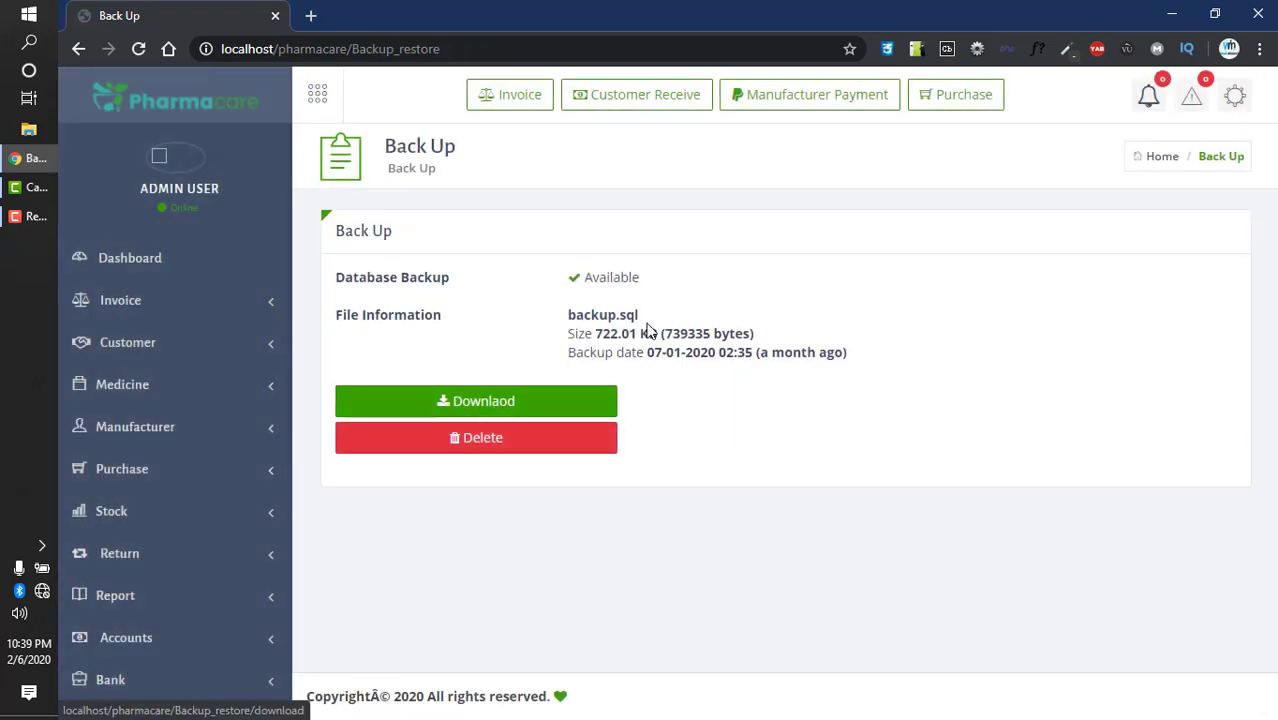
{"action": "left_click_drag", "start_coordinate": [599, 316], "coordinate": [675, 328]}
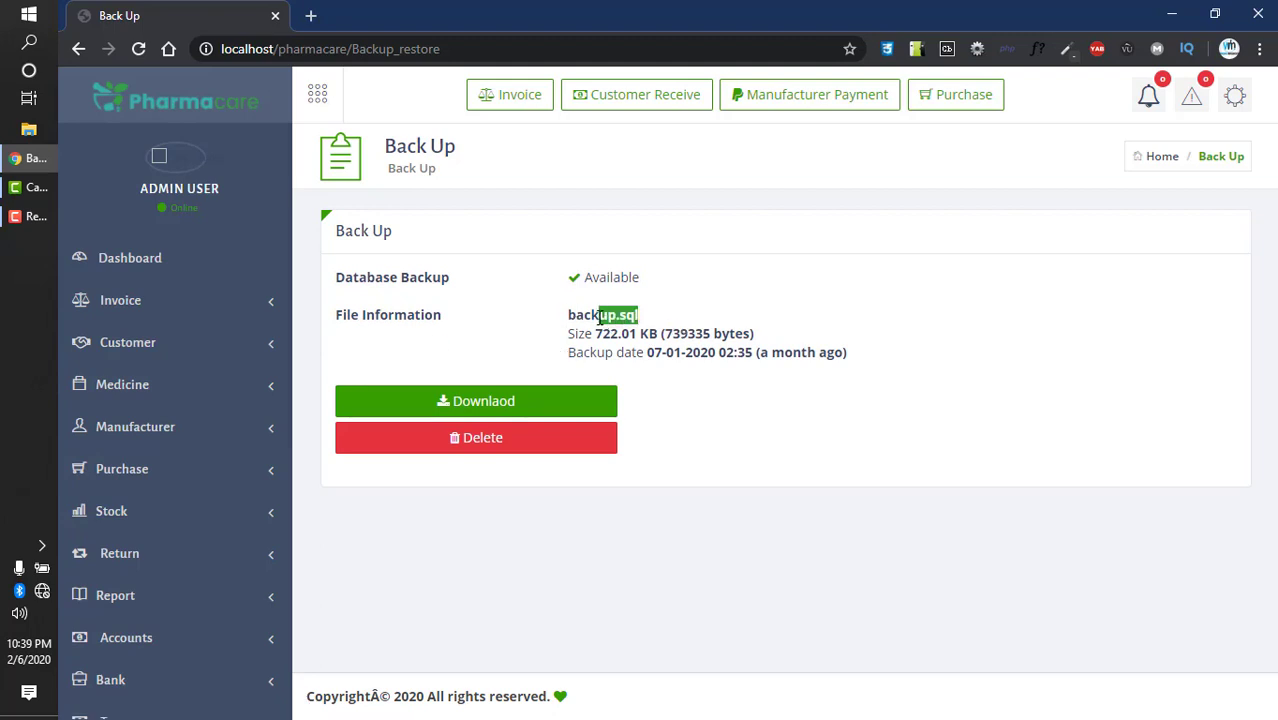
{"action": "scroll", "coordinate": [255, 387], "scroll_direction": "down", "scroll_amount": 1}
{"action": "scroll", "coordinate": [170, 590], "scroll_direction": "down", "scroll_amount": 4}
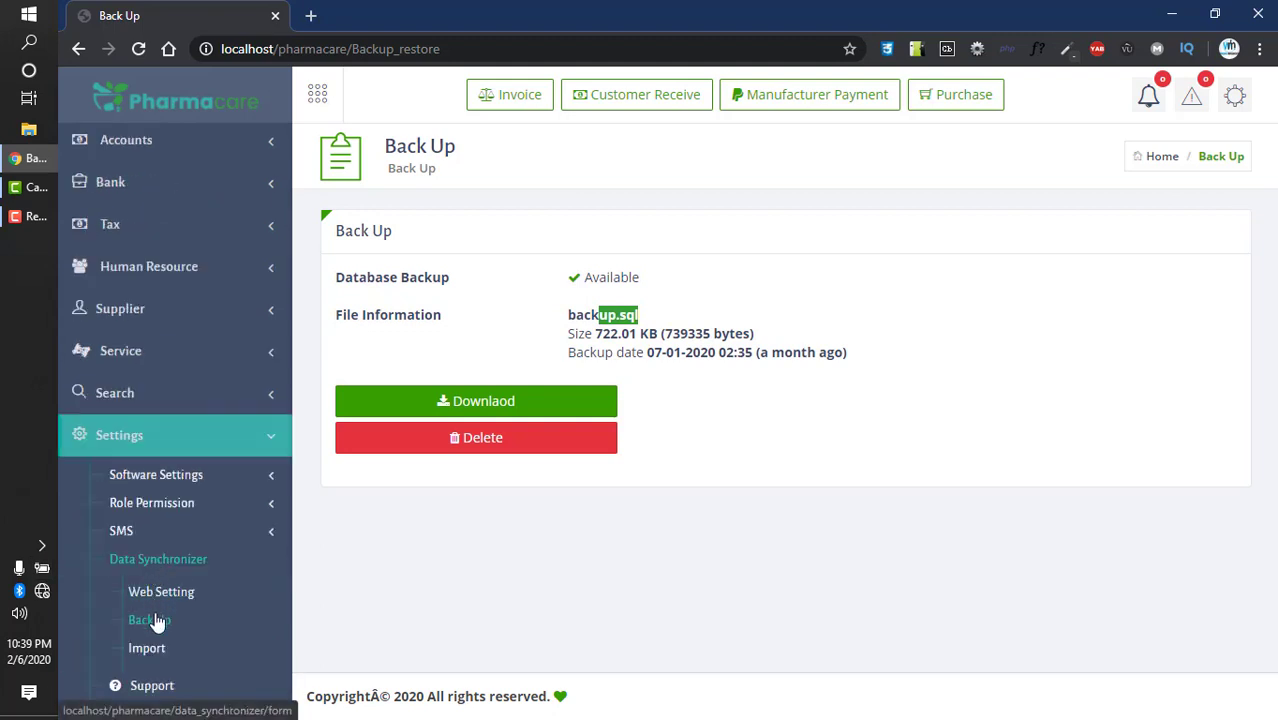
{"action": "left_click", "coordinate": [170, 658]}
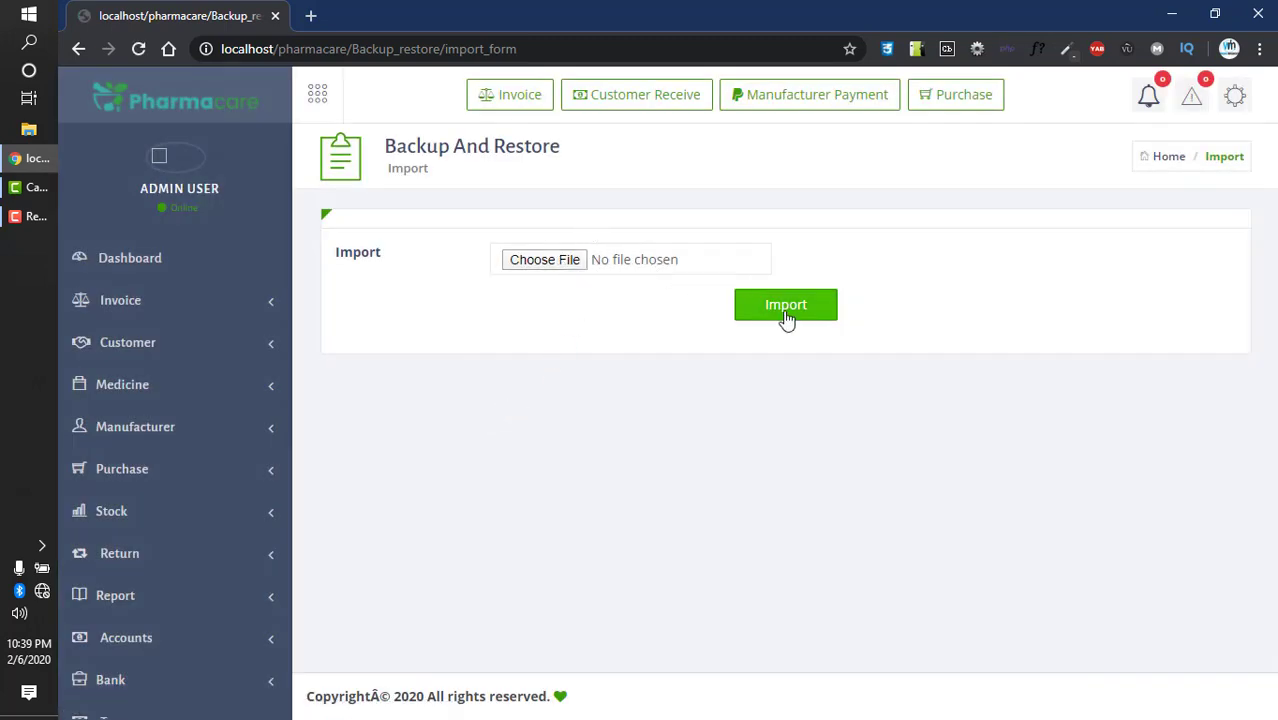
- Scroll the sidebar down and back to the top on the Import page
{"action": "scroll", "coordinate": [200, 560], "scroll_direction": "down", "scroll_amount": 5}
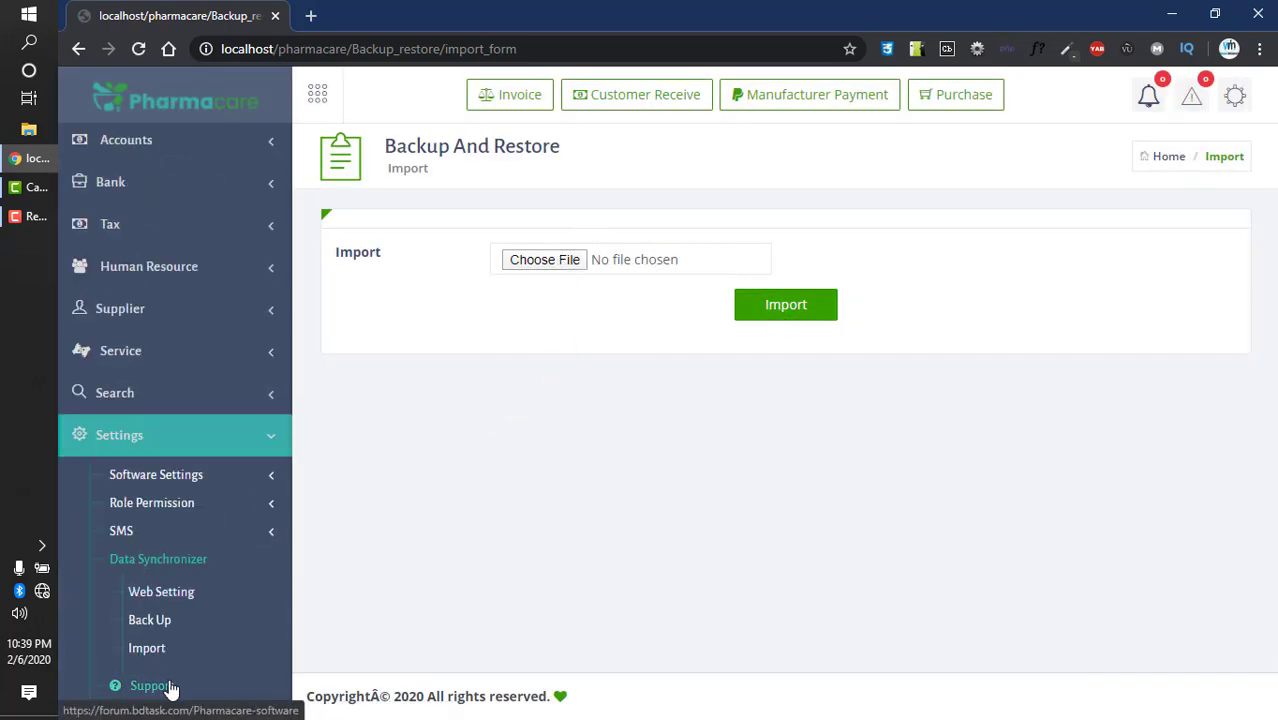
{"action": "scroll", "coordinate": [166, 440], "scroll_direction": "up", "scroll_amount": 5}
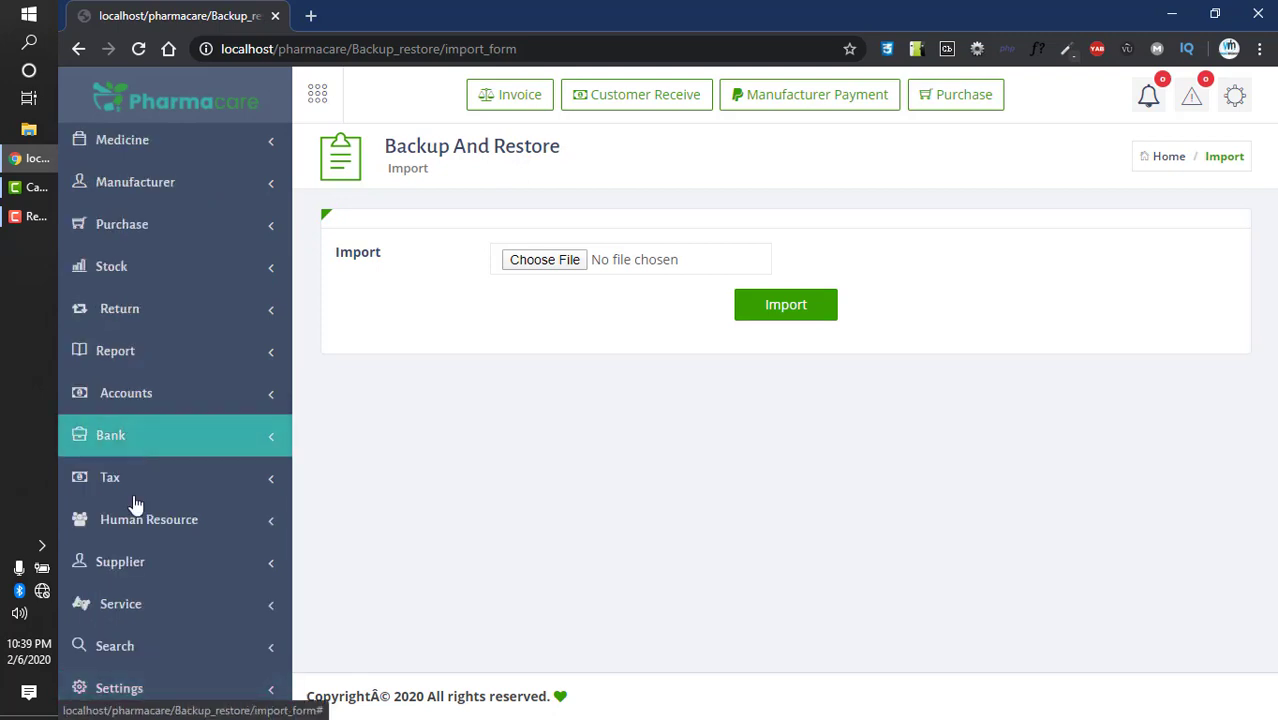